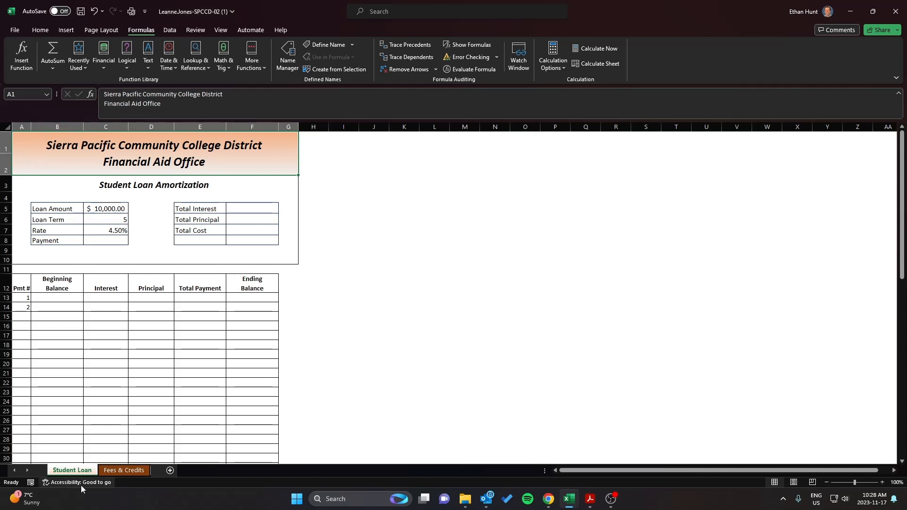
Create named ranges from the left-column labels for the loan details in B5:C8 and the totals in E5:F7.
left_click(88, 362)
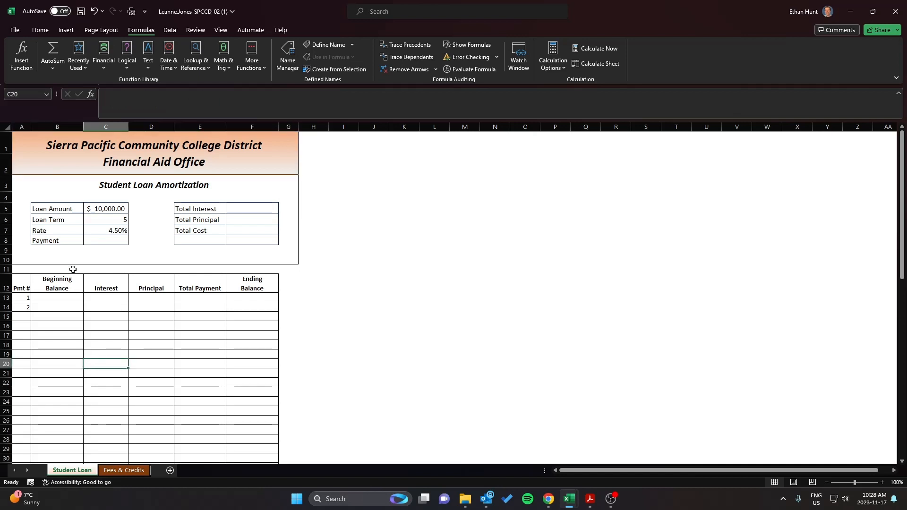
left_click(63, 207)
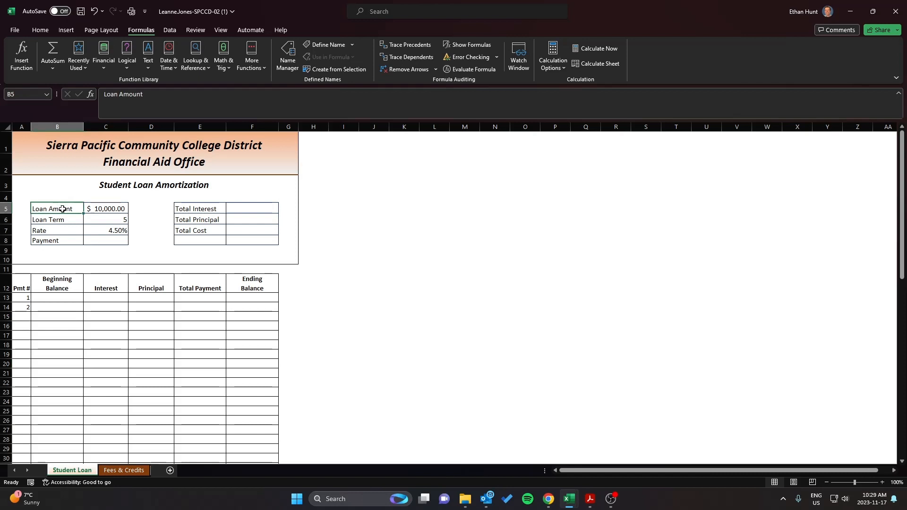
left_click_drag(68, 209, 99, 238)
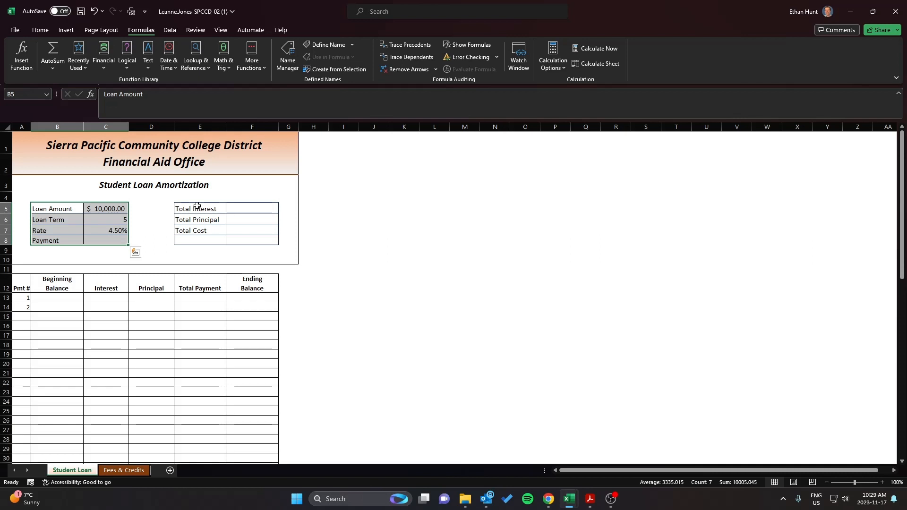
left_click_drag(197, 206, 242, 230)
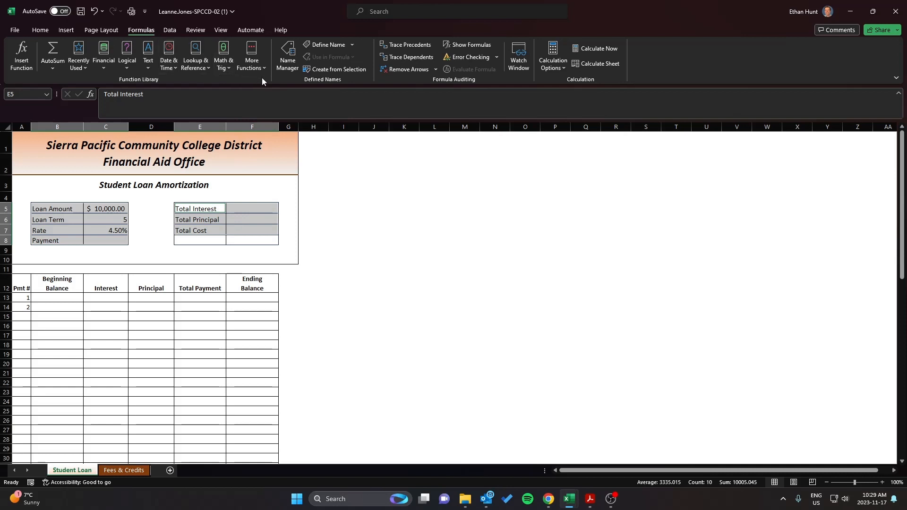
left_click(330, 71)
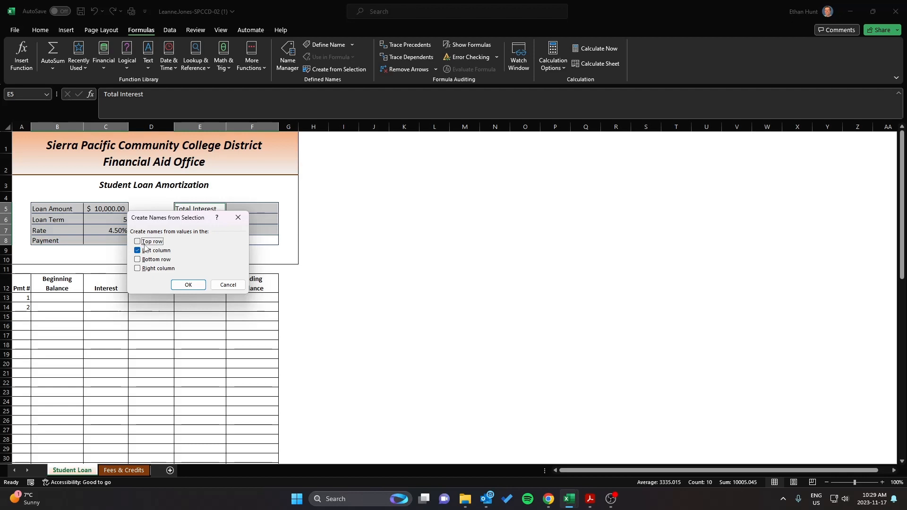
left_click(188, 285)
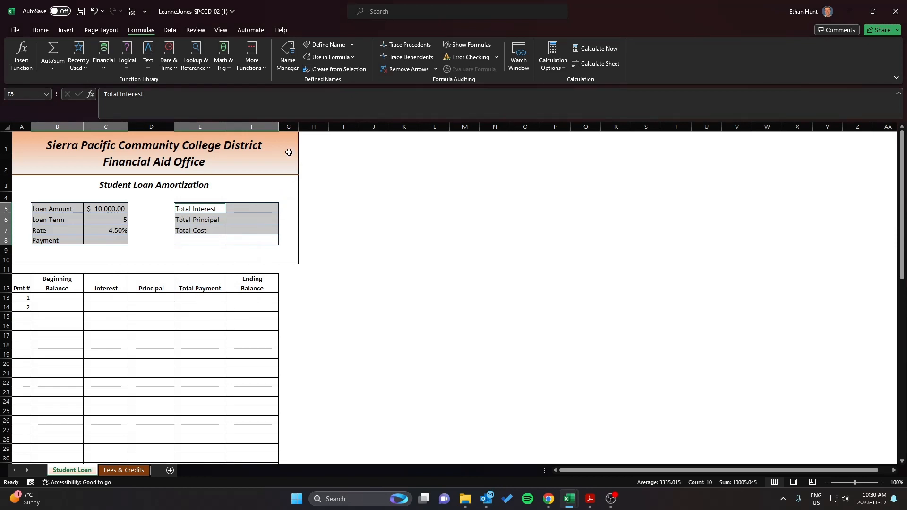
Review the defined names in the Name Manager, widening it and checking which cell Loan_Amount refers to.
left_click(289, 58)
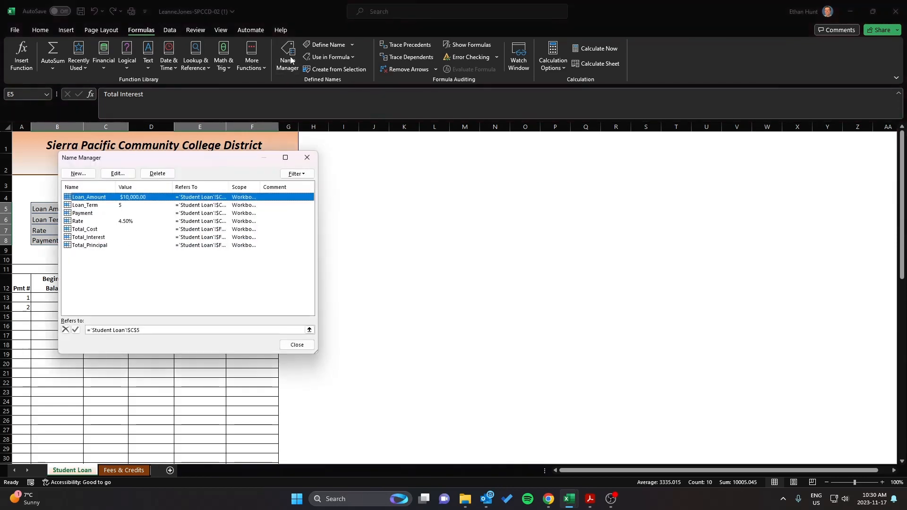
left_click_drag(250, 161, 460, 171)
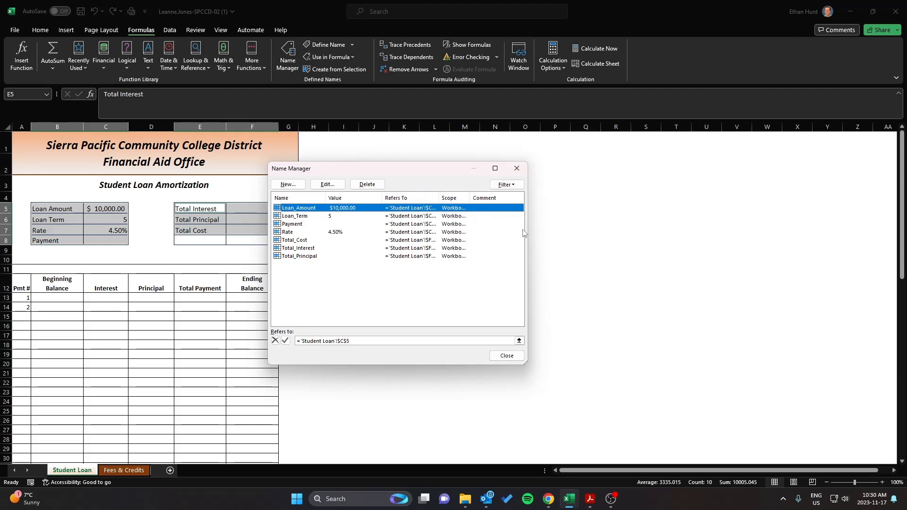
left_click_drag(528, 239, 670, 239)
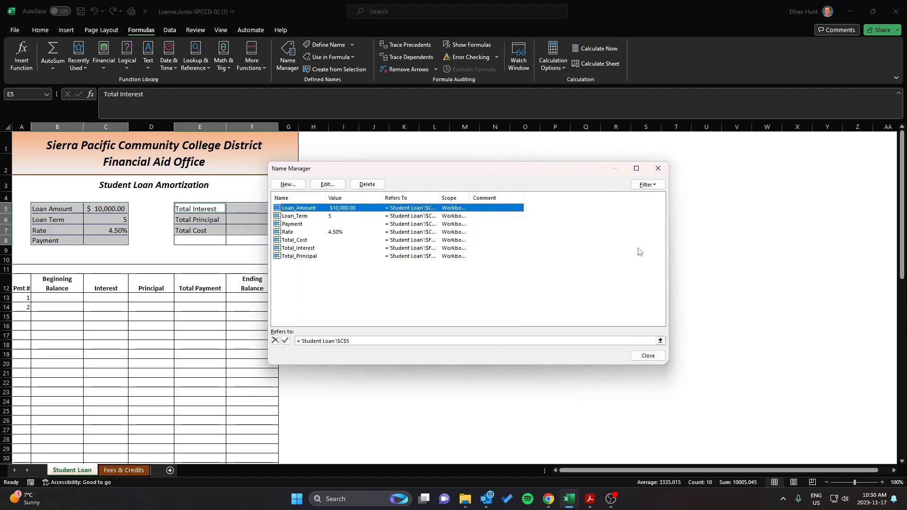
double_click(404, 209)
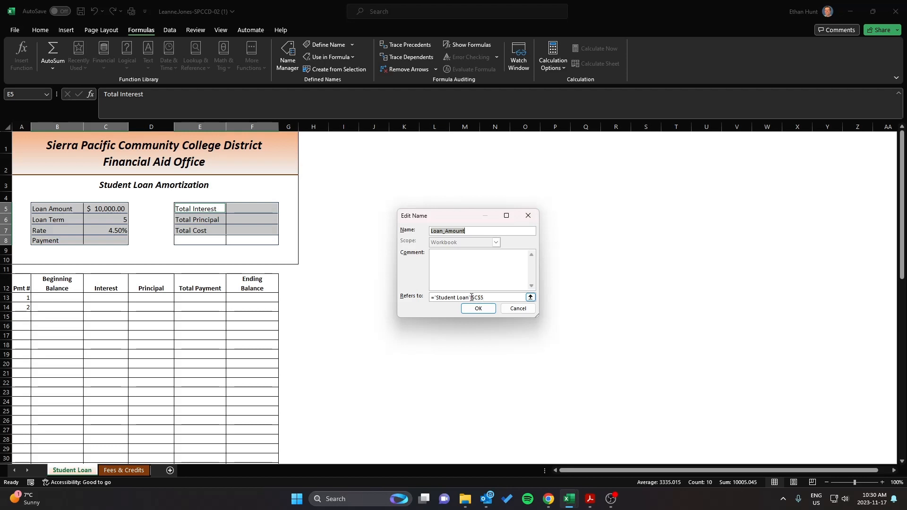
left_click(504, 312)
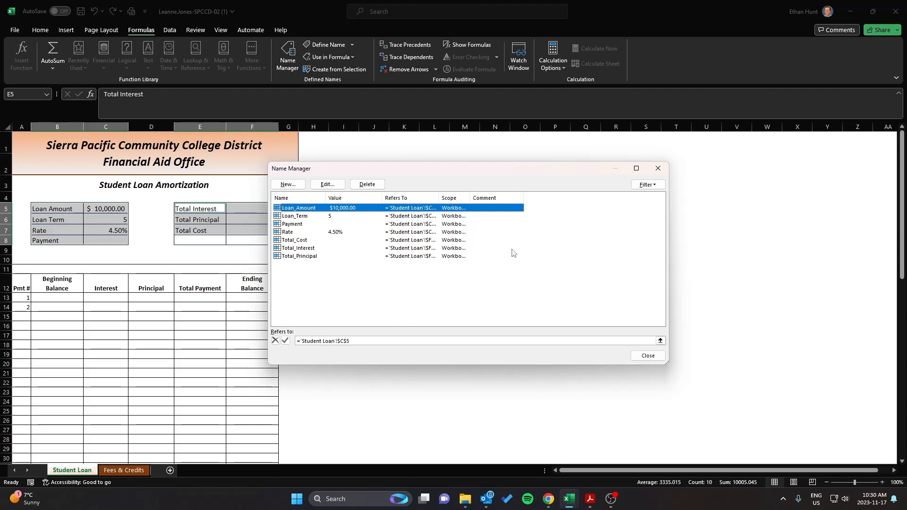
left_click(647, 357)
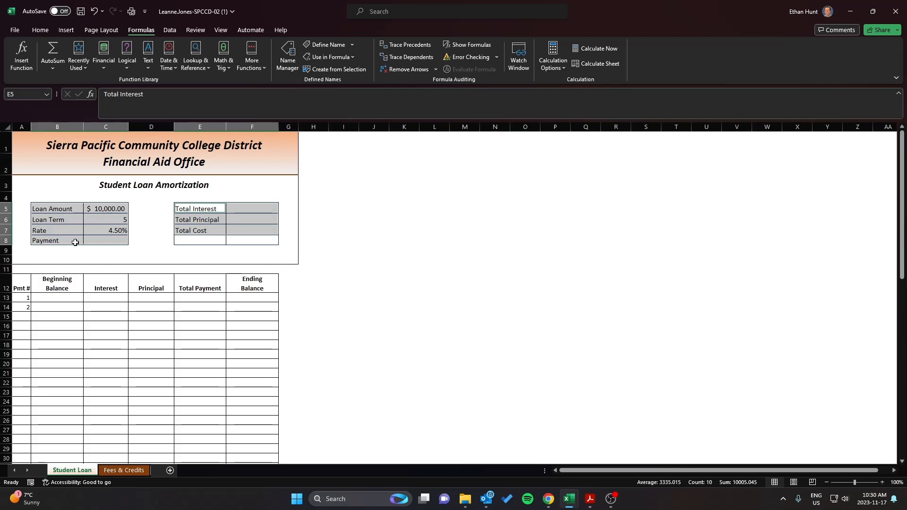
left_click(100, 251)
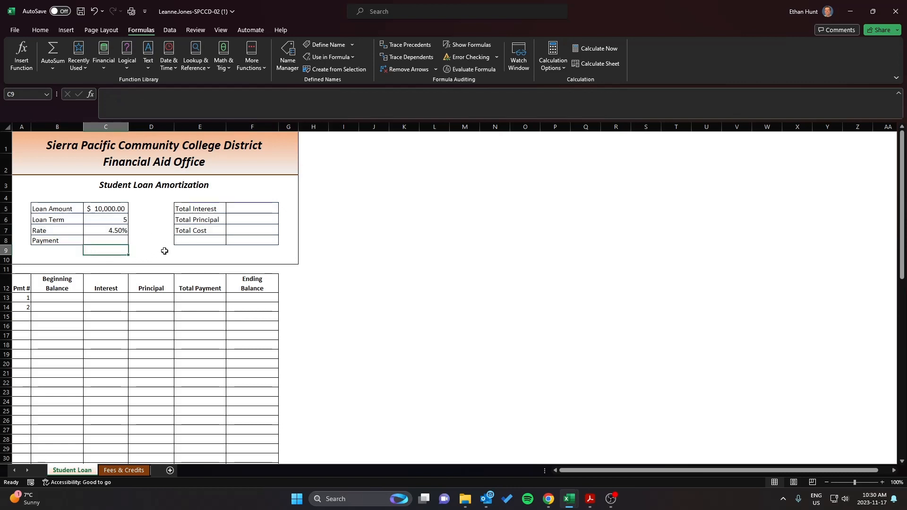
Insert the PMT function in the Payment cell C8 with its Rate argument set to Rate/12.
left_click(116, 241)
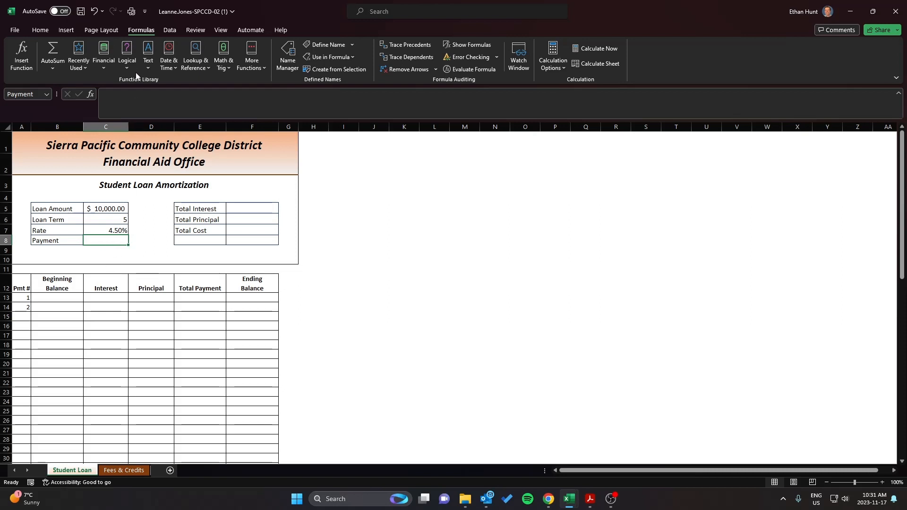
left_click(103, 68)
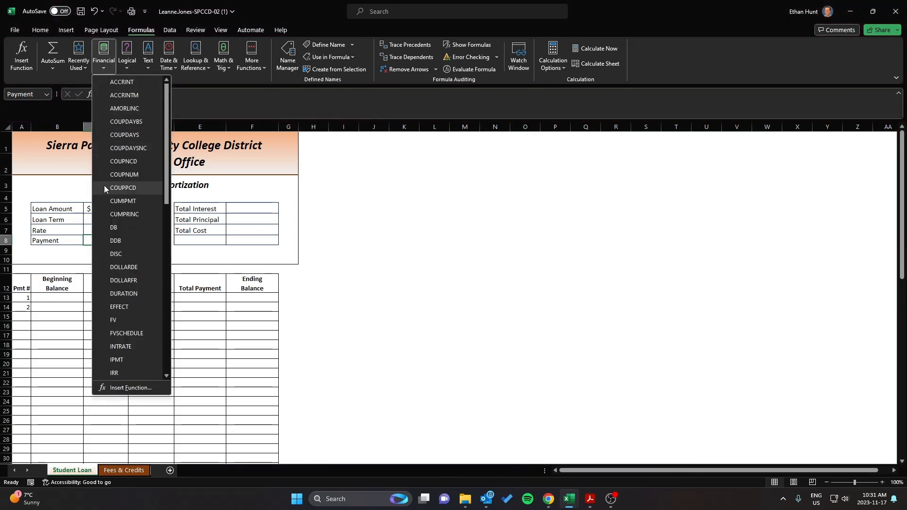
scroll(113, 266, "down", 2)
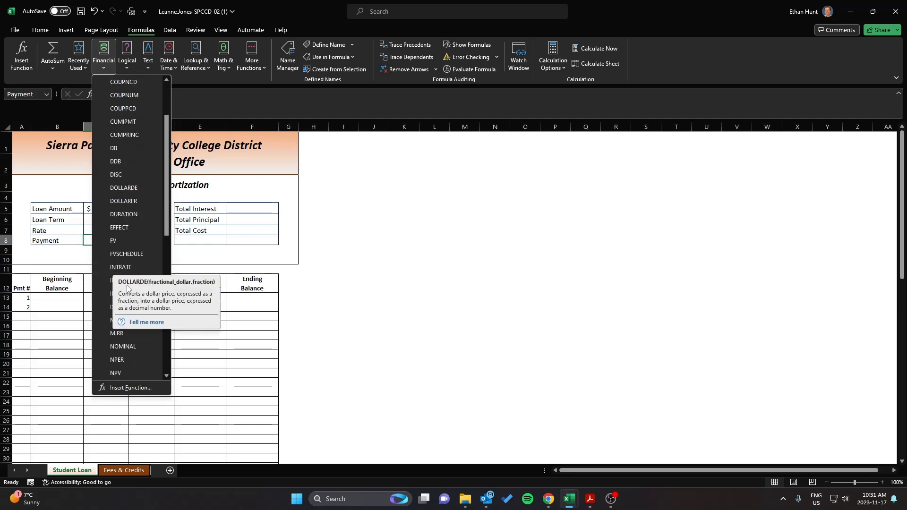
scroll(138, 271, "down", 4)
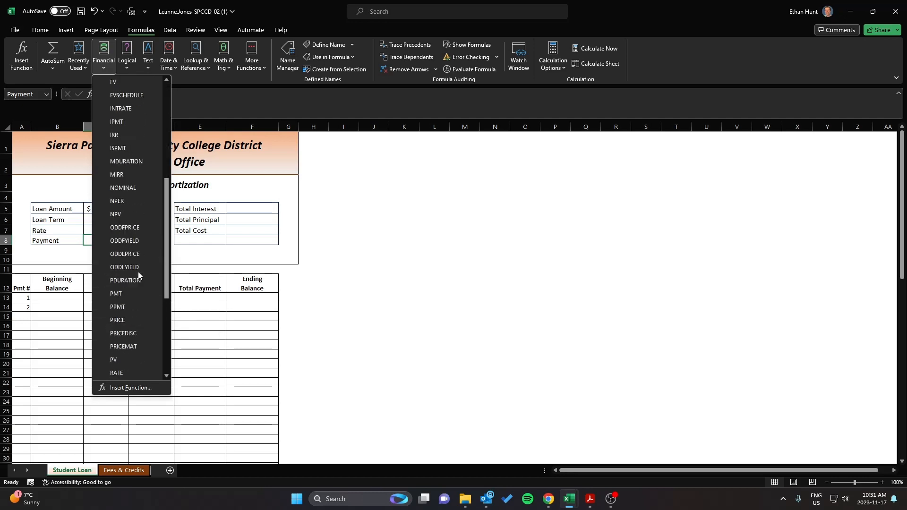
left_click(134, 296)
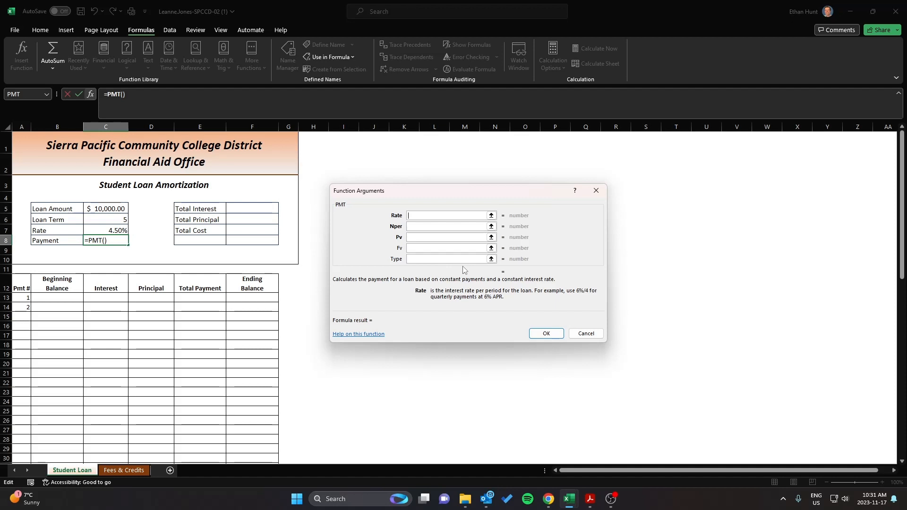
left_click(492, 216)
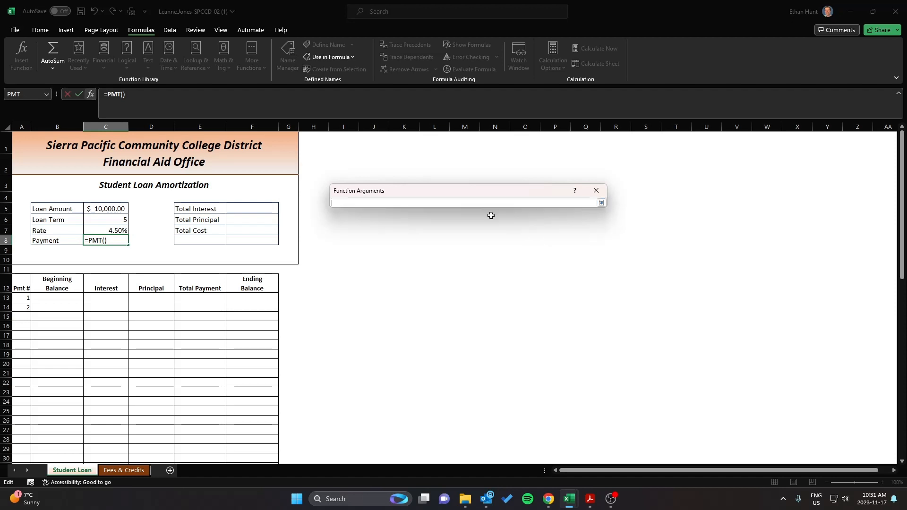
left_click(108, 232)
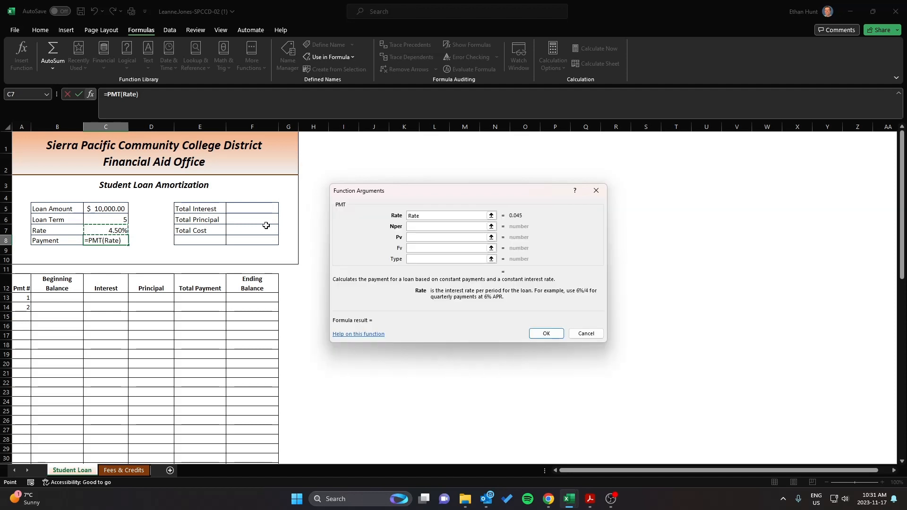
left_click(432, 216)
type("/12")
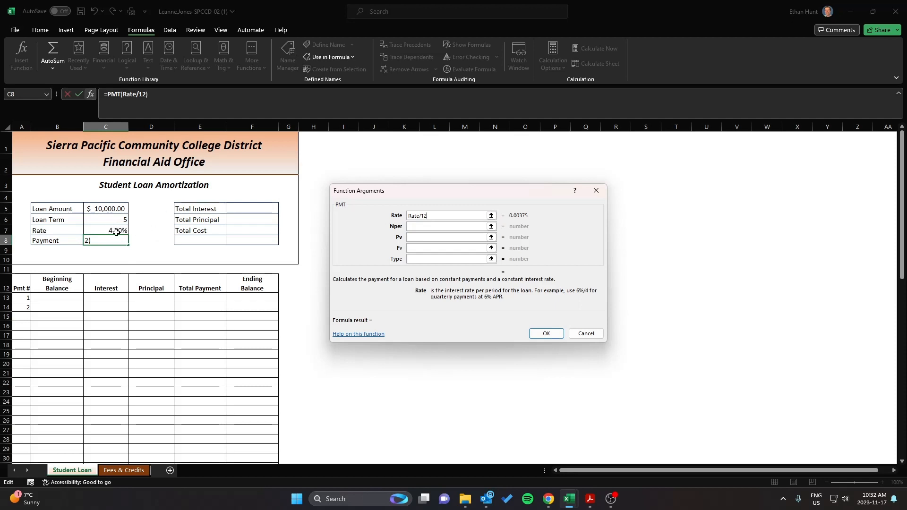
Set the PMT function's Nper argument to Loan_Term*12.
left_click(468, 228)
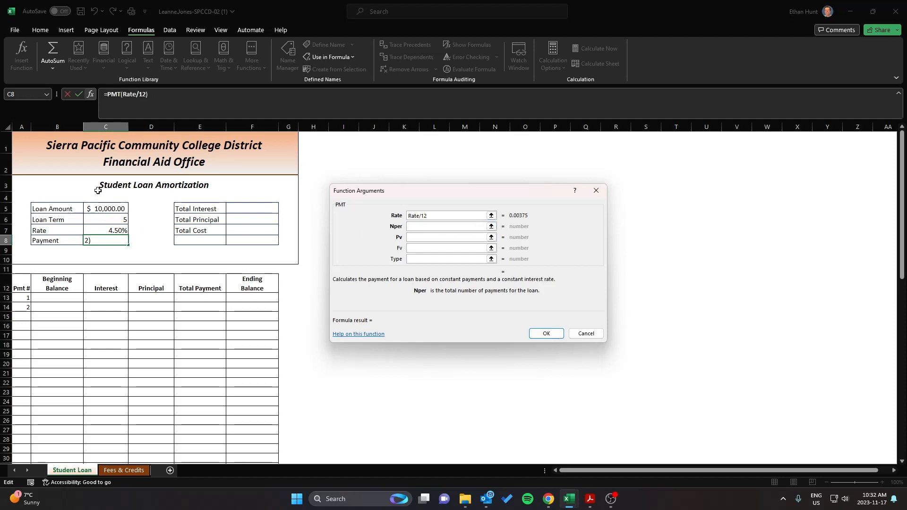
left_click(102, 223)
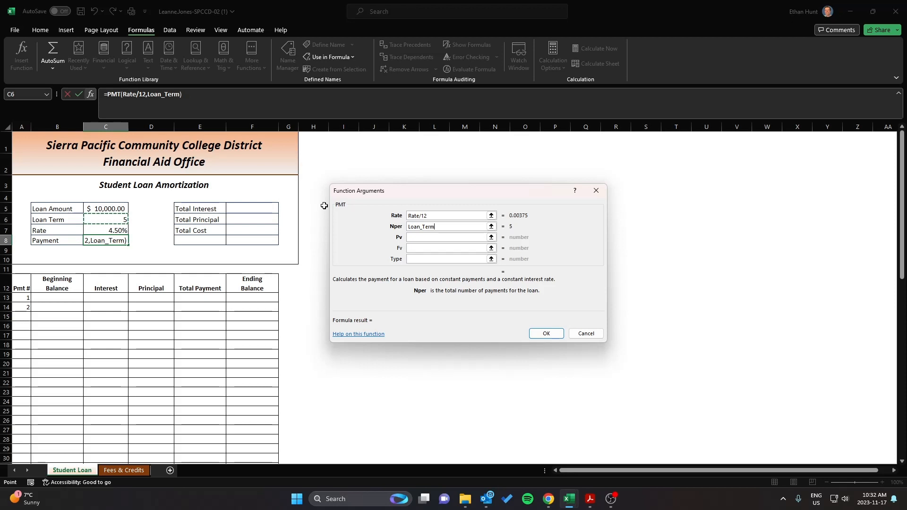
type("*")
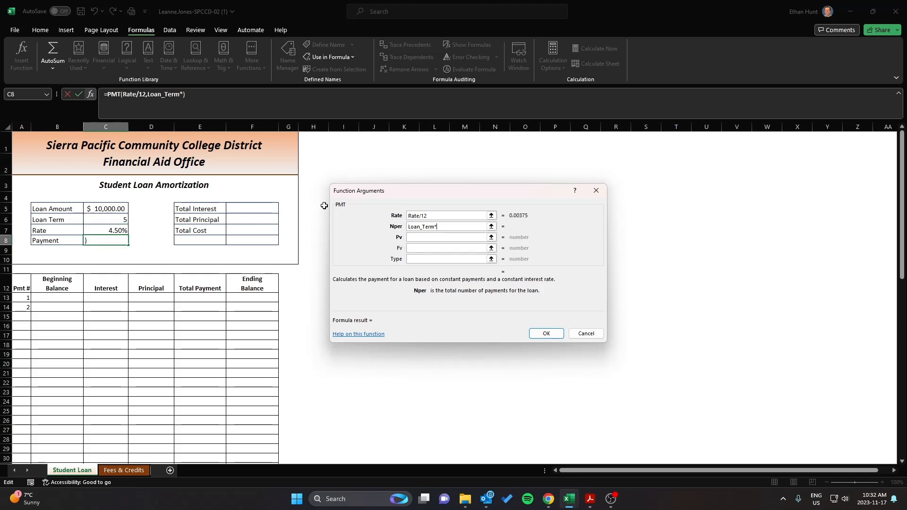
type("12")
Set the PMT function's Pv argument to -Loan_Amount and complete the payment formula.
left_click(411, 237)
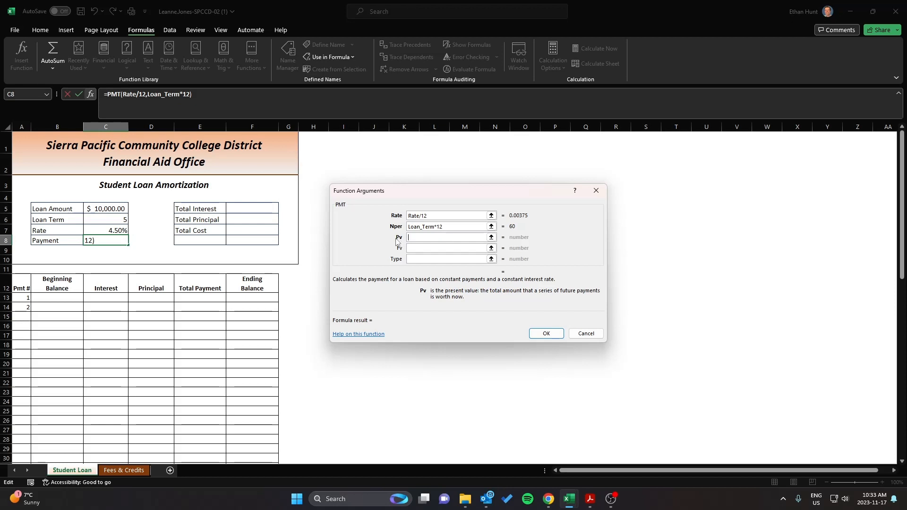
type("-")
left_click(107, 209)
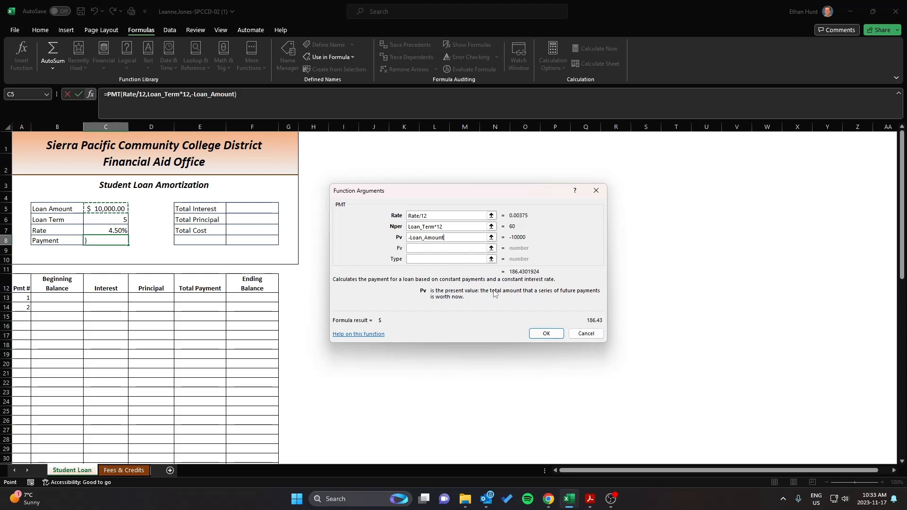
left_click(543, 334)
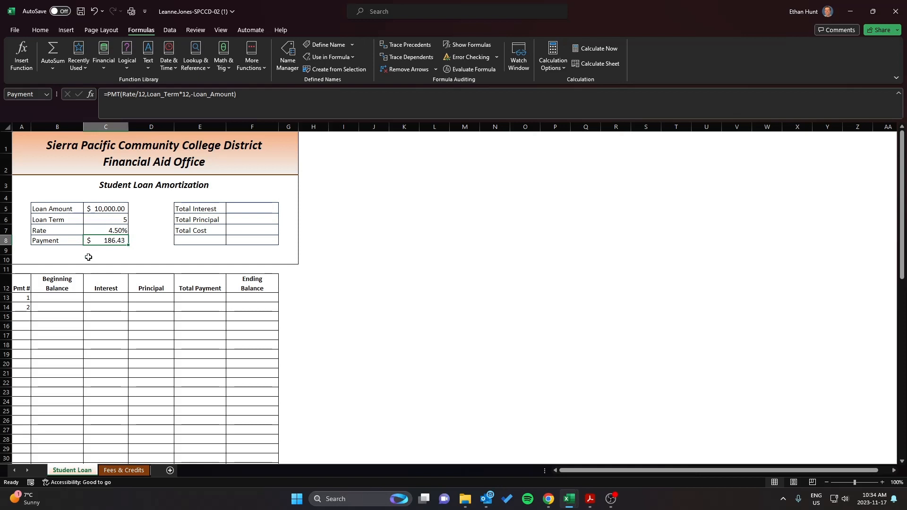
Apply the Accounting number format to the Payment cell C8 and compare it with the Loan Amount cell.
left_click(40, 30)
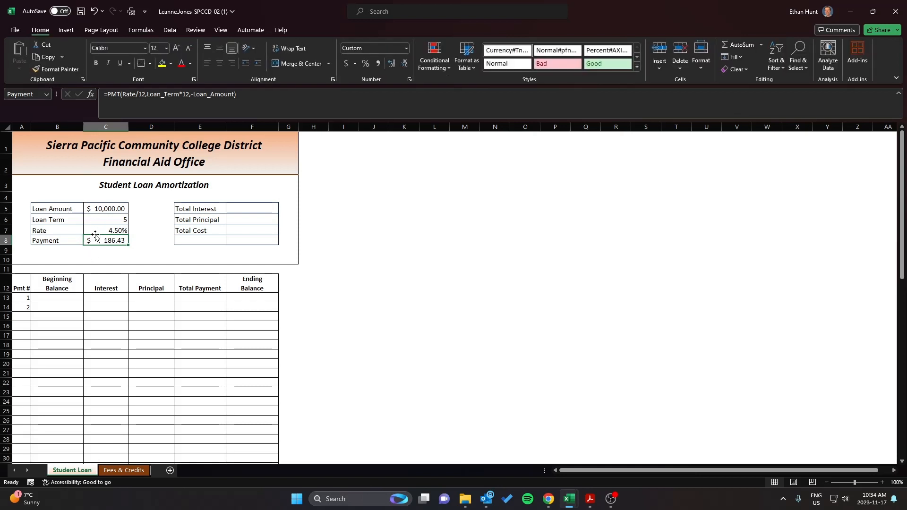
left_click(406, 47)
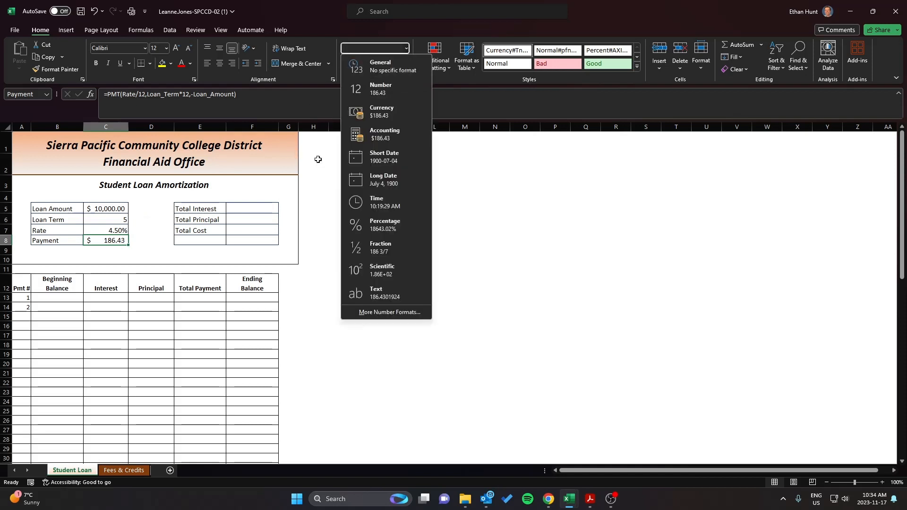
key("Escape")
left_click(407, 48)
left_click(398, 135)
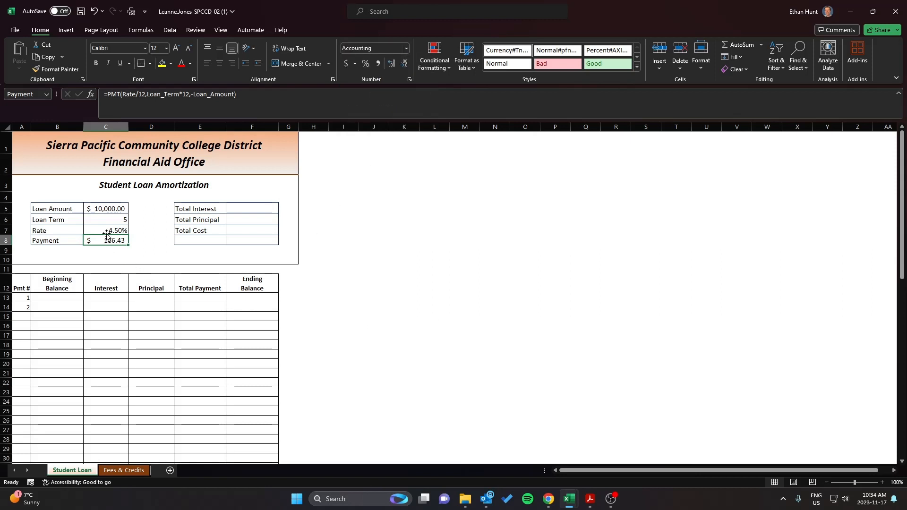
left_click(100, 211)
left_click(109, 241)
Enter the formula =Payment*12-Loan_Amount in the Total Interest cell F5, picking the Payment and Loan Amount cells as references.
left_click(242, 204)
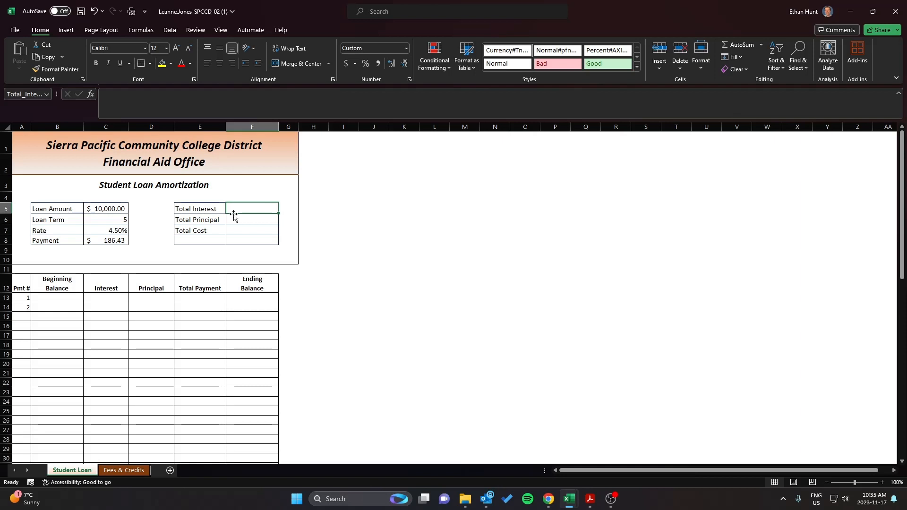
type("=")
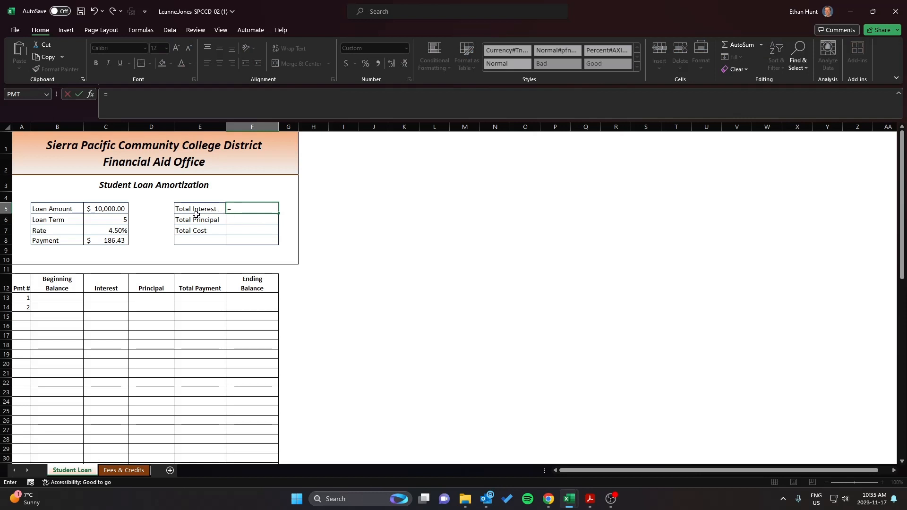
left_click(117, 240)
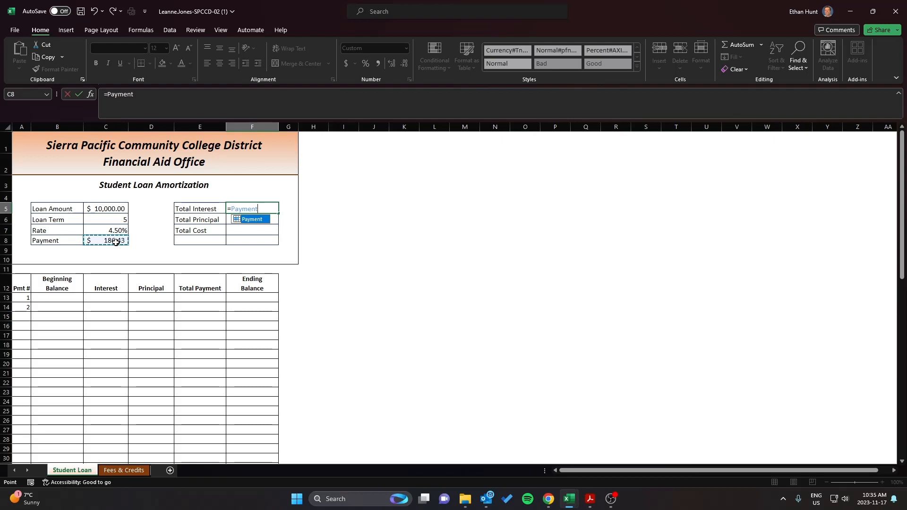
type("*")
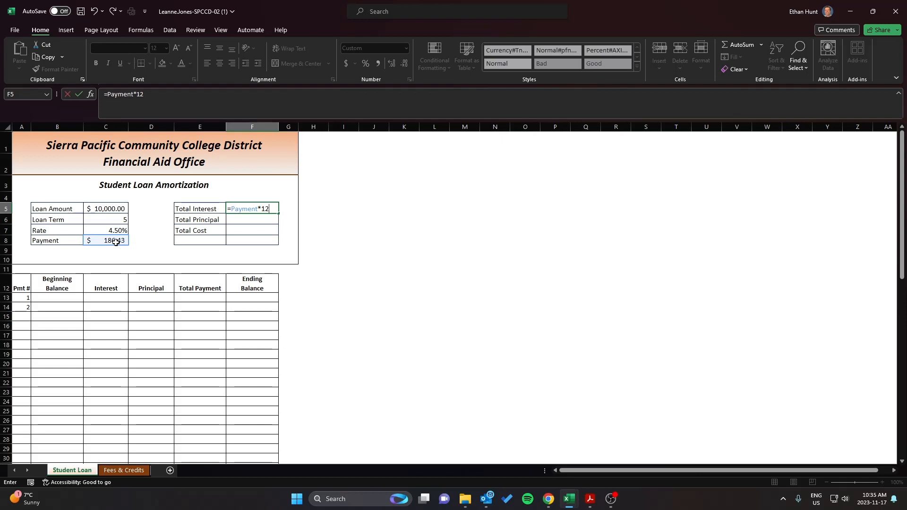
type("-")
left_click(111, 208)
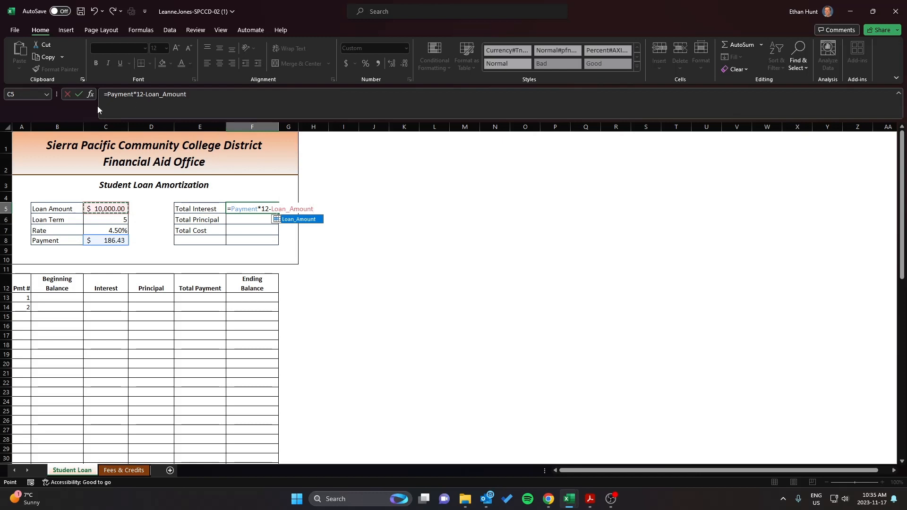
Multiply Payment by Loan_Term in the Total Interest formula so it reads =Payment*Loan_Term*12-Loan_Amount, and complete it.
left_click(178, 106)
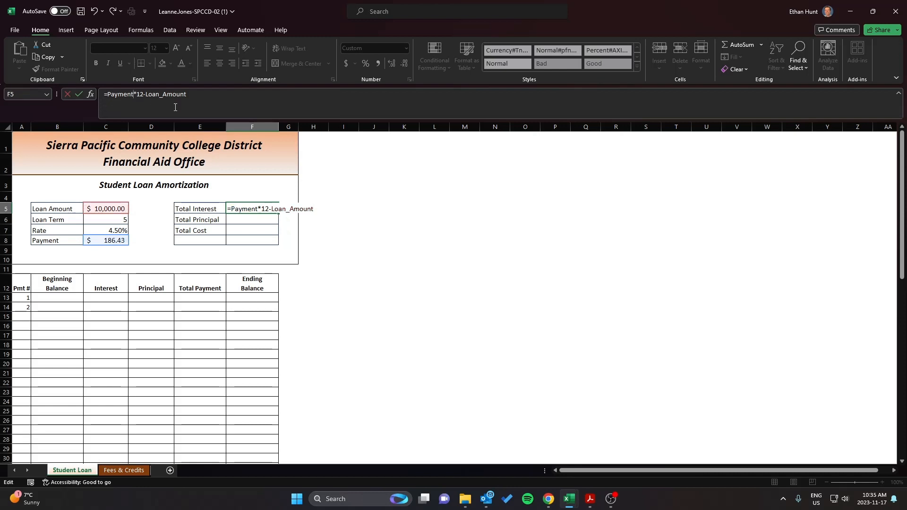
type("*")
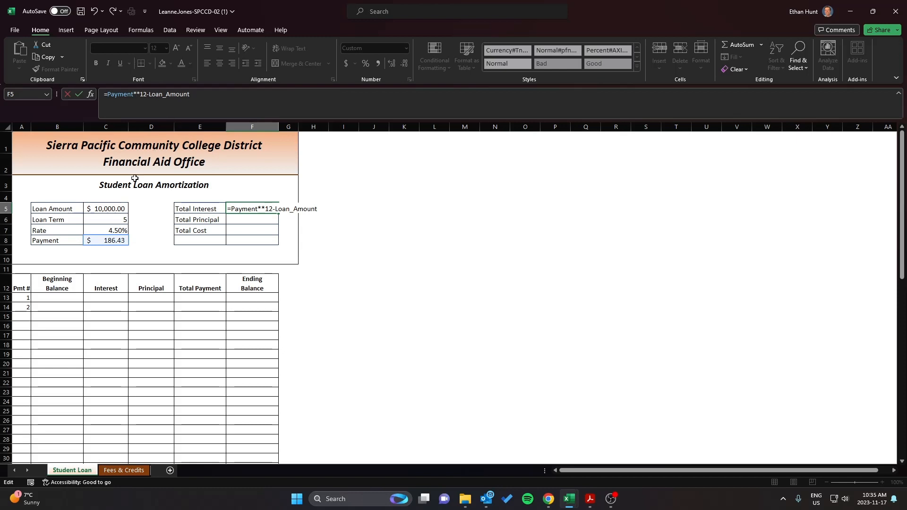
left_click(108, 220)
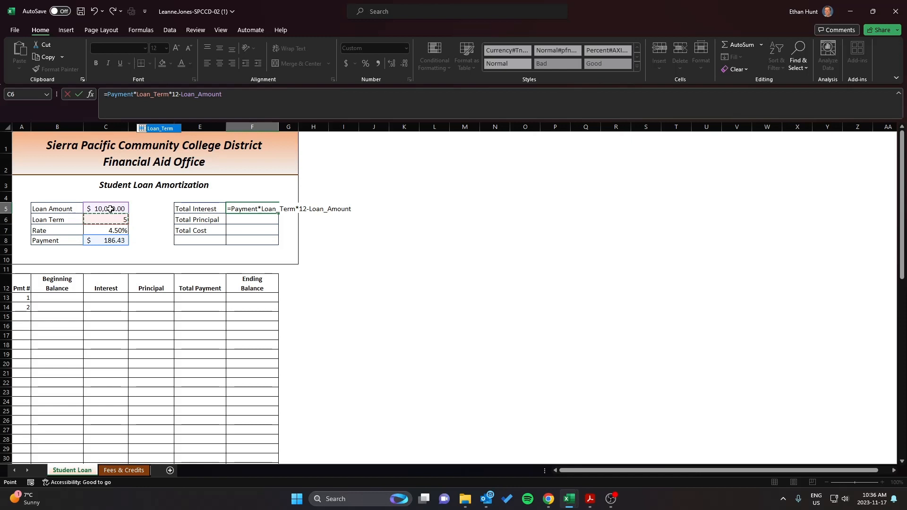
key("ctrl+Return")
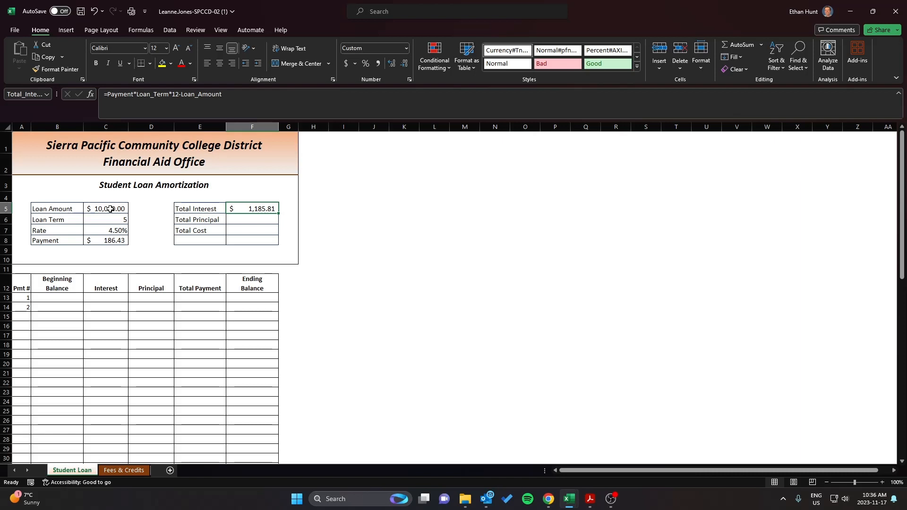
key("Down")
key("Down")
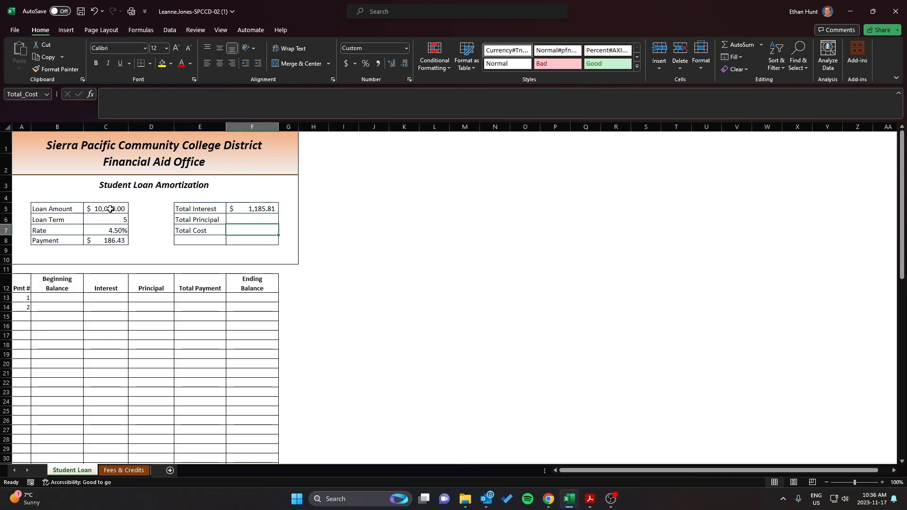
key("Up")
key("Up")
key("Down")
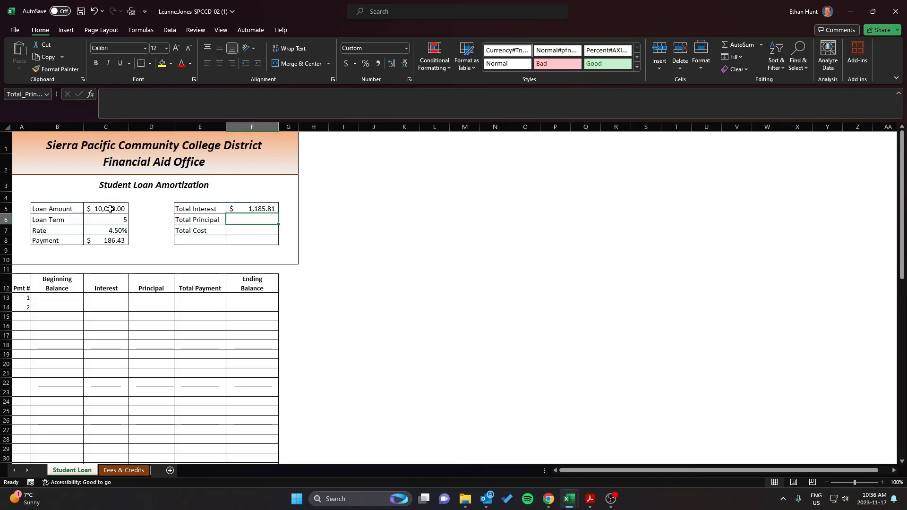
key("Down")
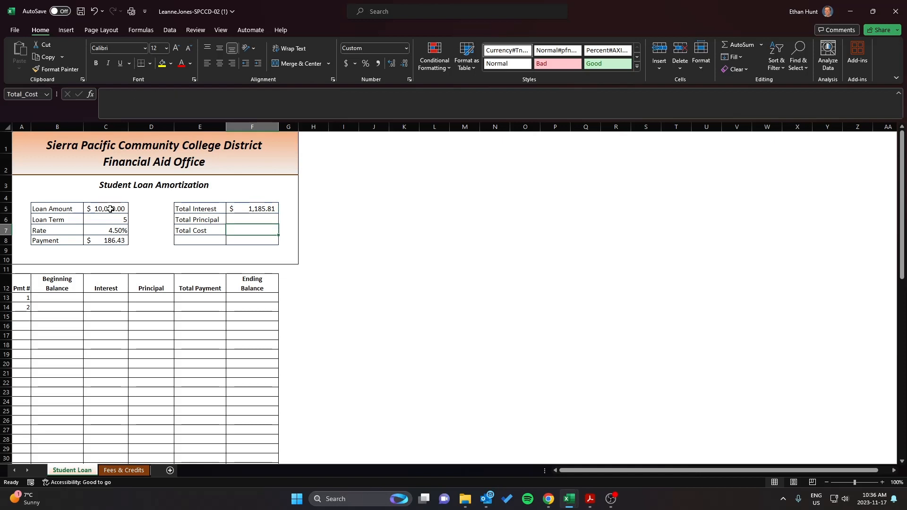
key("Left")
key("Left")
key("Left")
key("Up")
key("Up")
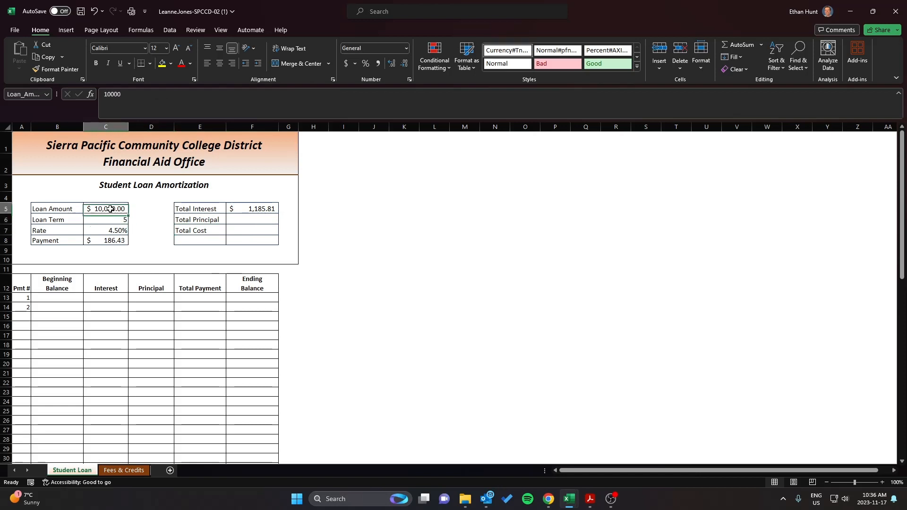
key("Right")
key("Right")
key("Down")
key("Down")
key("Right")
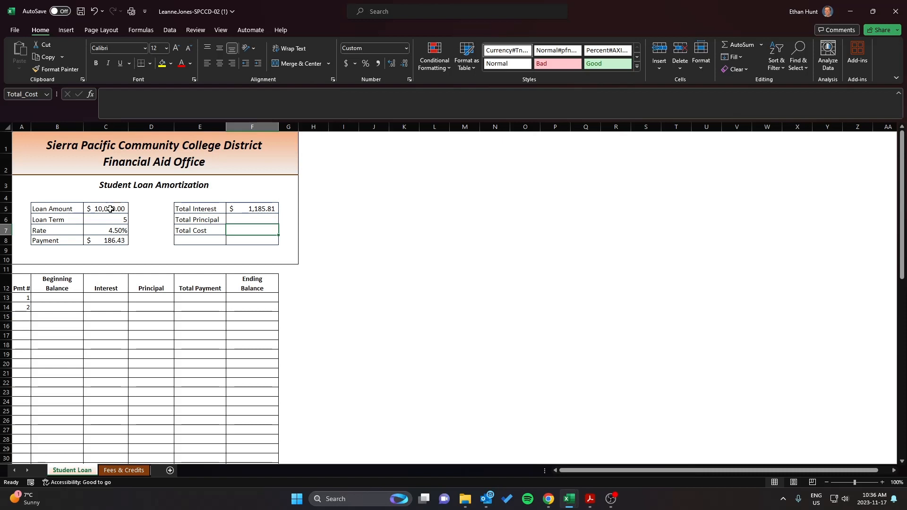
Enter the formula =Loan_Amount in the Total Principal cell F6, referencing the Loan Amount cell.
left_click(235, 217)
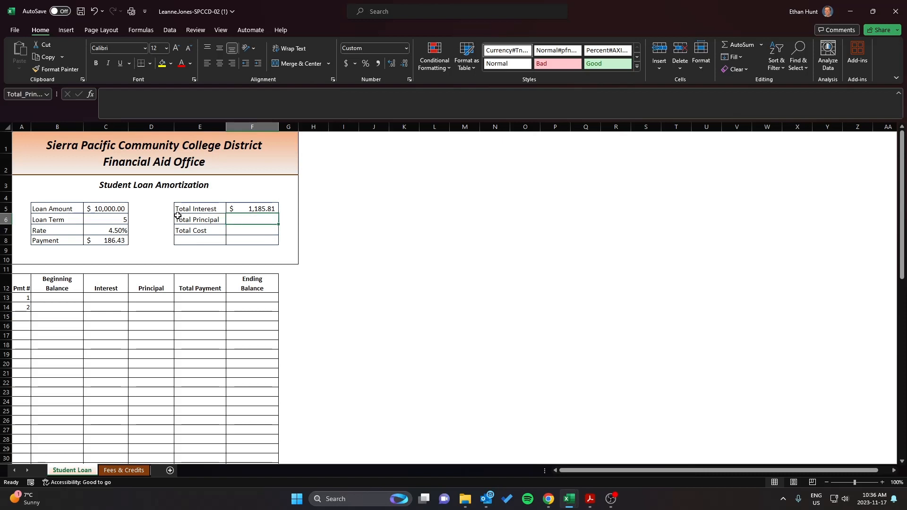
type("=")
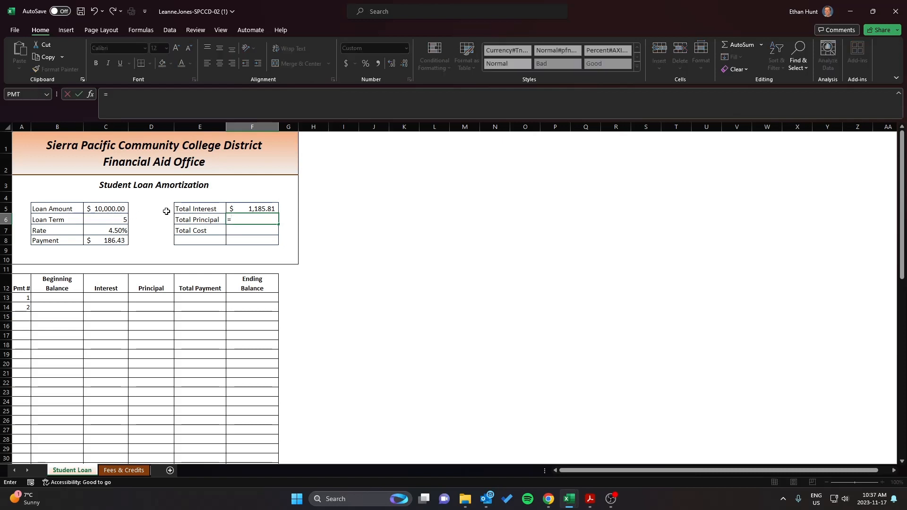
left_click(110, 209)
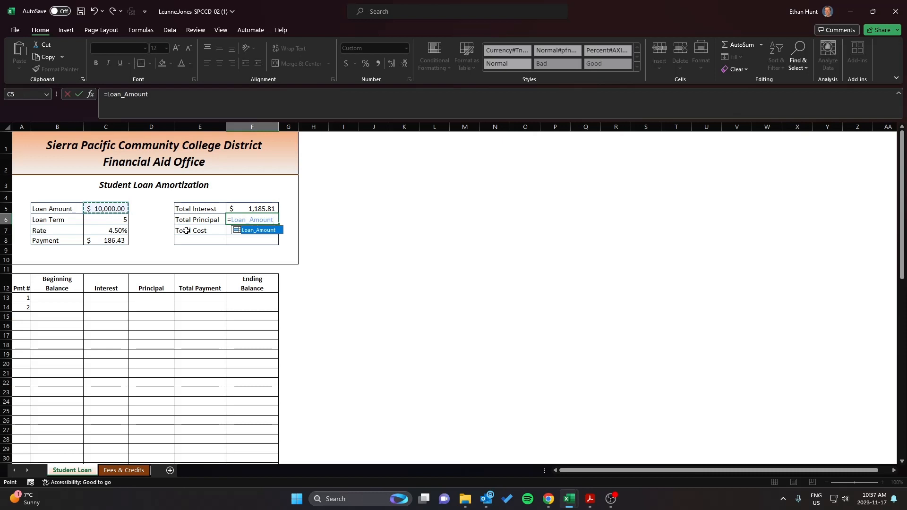
key("Return")
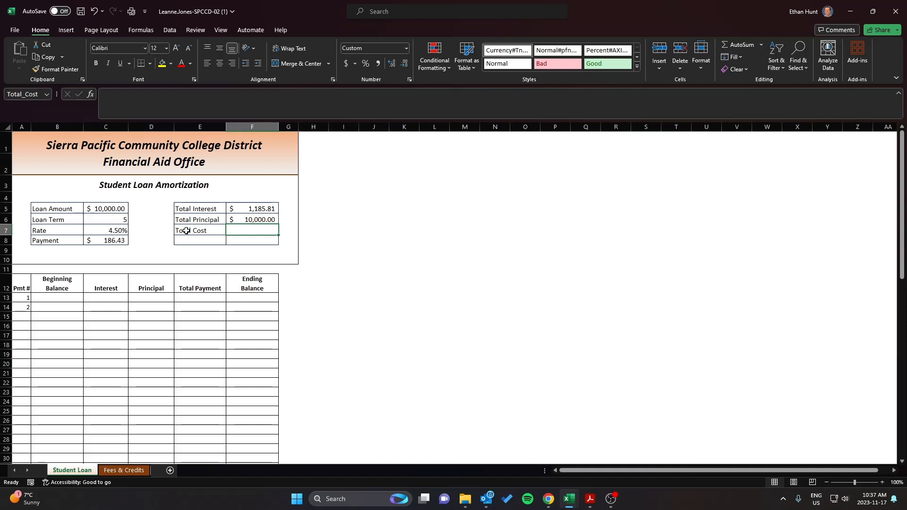
Enter the formula =Total_Interest+Total_Principal in the Total Cost cell F7.
type("=")
key("Up")
key("Up")
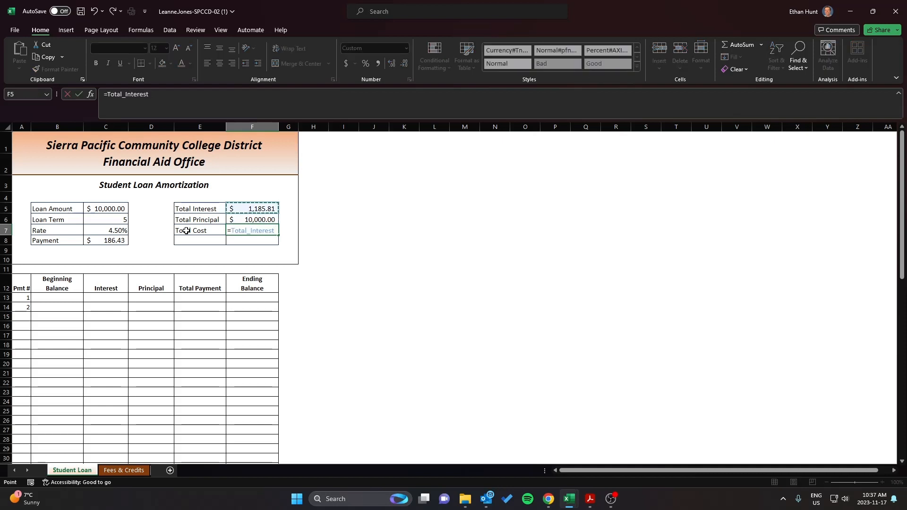
type("+")
left_click(237, 219)
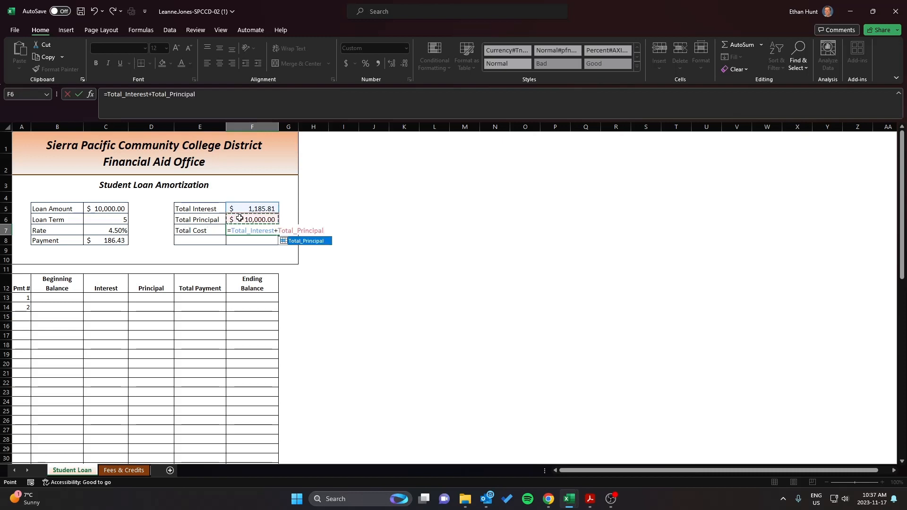
key("Return")
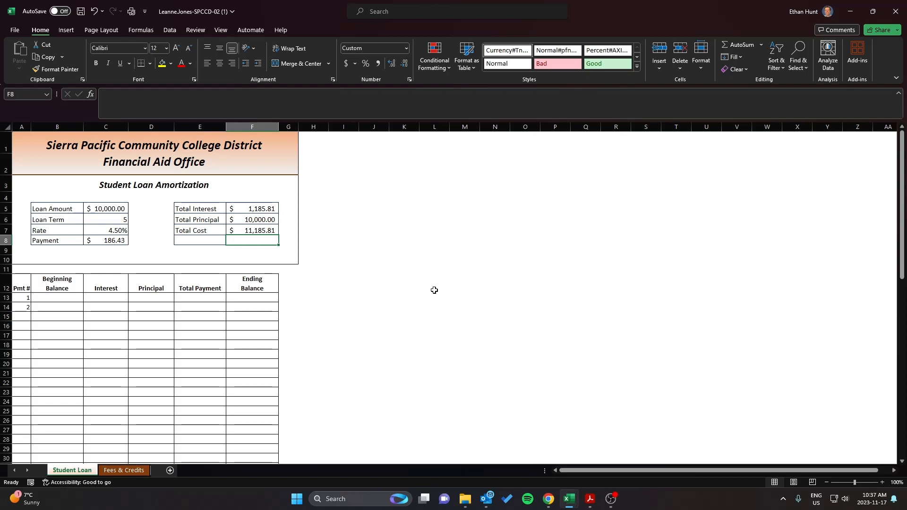
Review the Total Cost, Total Principal and Total Interest formulas, the loan summary block and the empty amortization table.
key("Up")
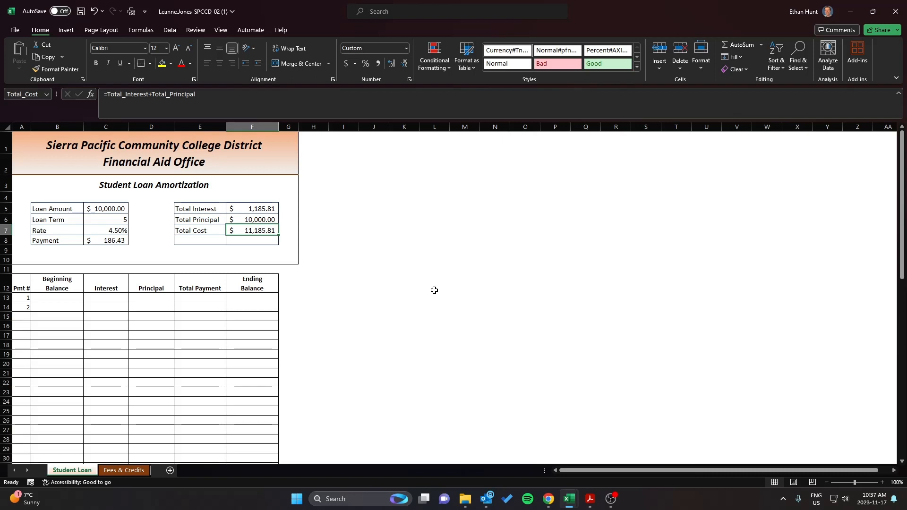
key("Up")
key("Up")
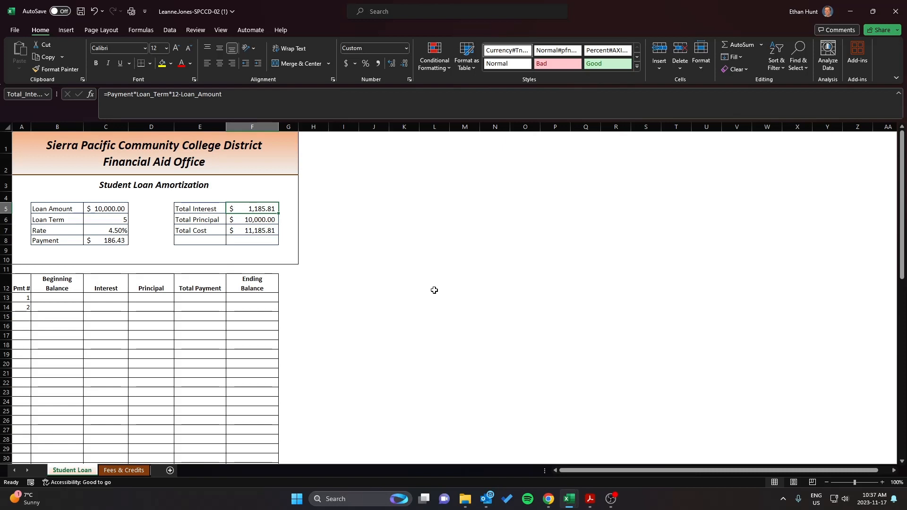
key("Down")
key("Down")
key("Down")
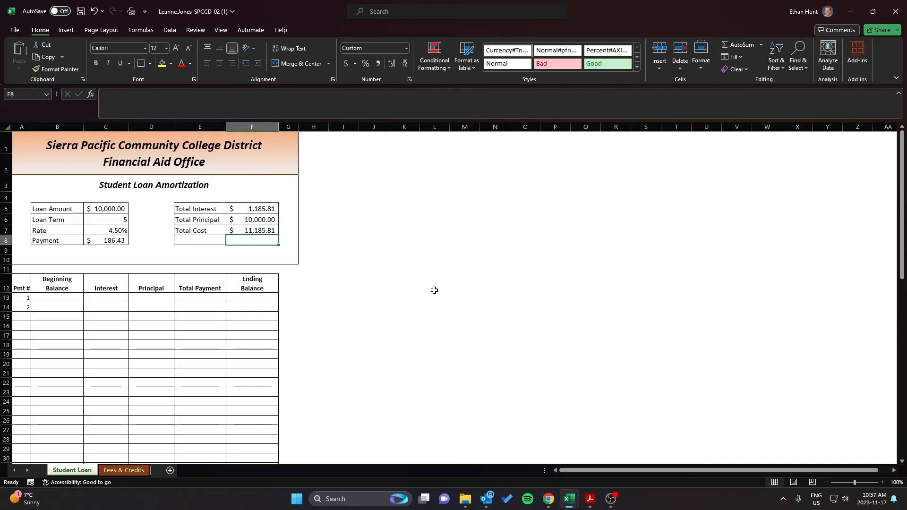
left_click_drag(75, 208, 270, 232)
left_click(334, 242)
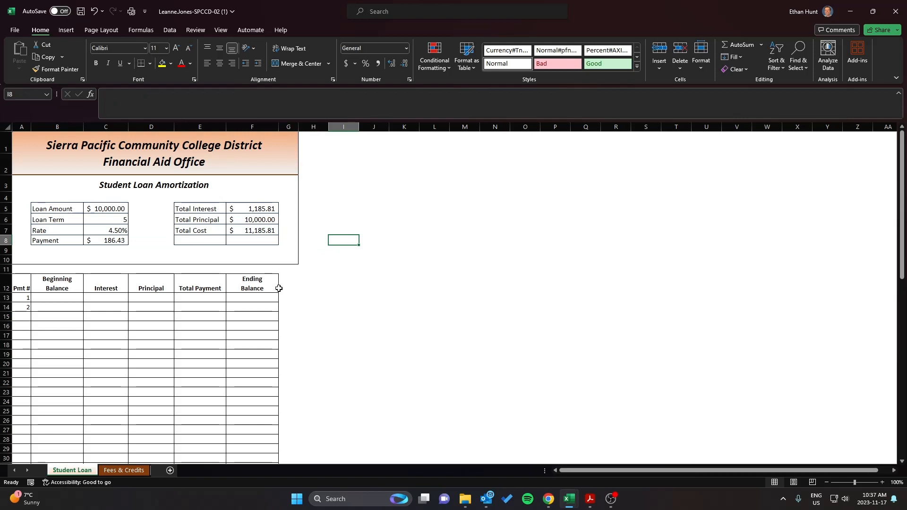
left_click(60, 300)
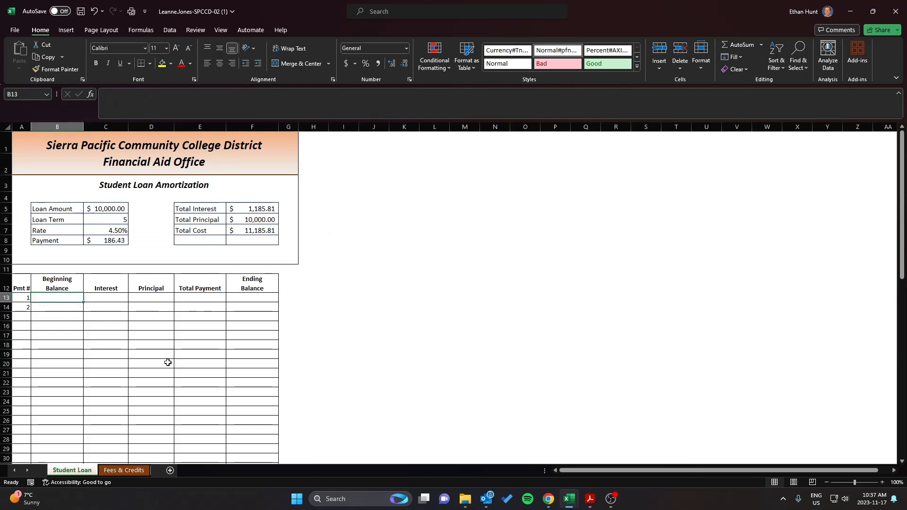
mouse_move(59, 298)
left_mouse_down()
mouse_move(158, 356)
mouse_move(235, 385)
left_mouse_up()
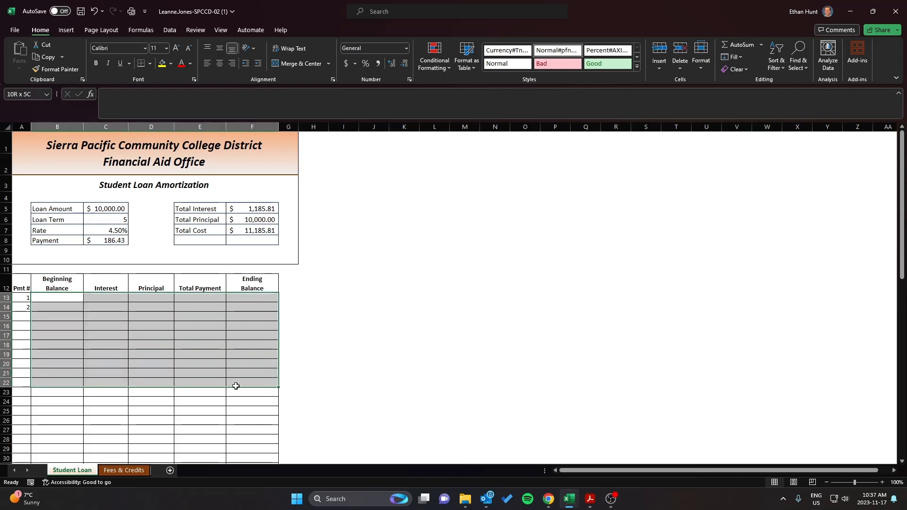
left_click(183, 338)
Enter the formula =Loan_Amount in the first payment's Beginning Balance cell B13 and reselect that cell.
left_click(60, 298)
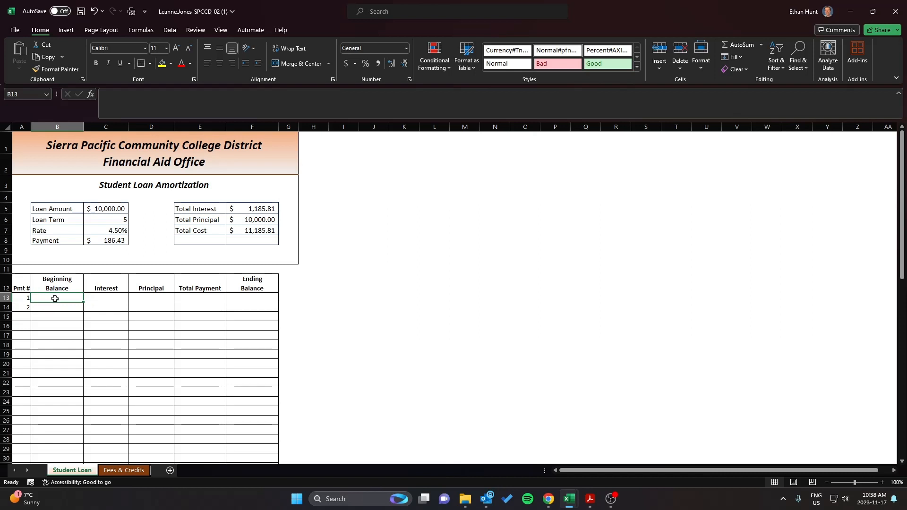
type("=")
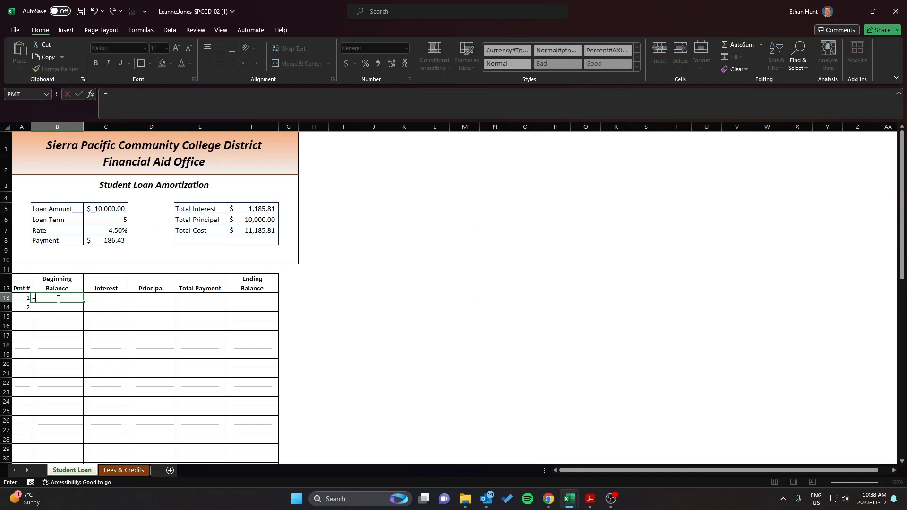
left_click(103, 212)
key("Return")
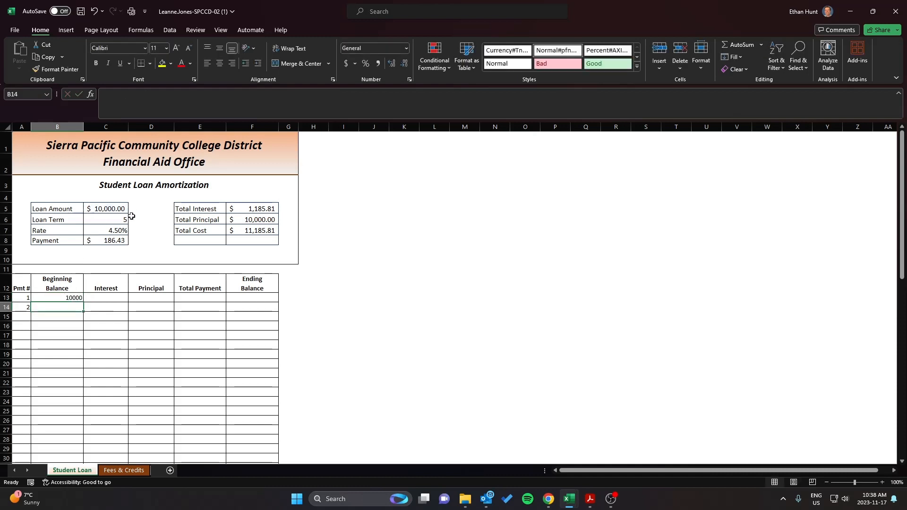
key("Up")
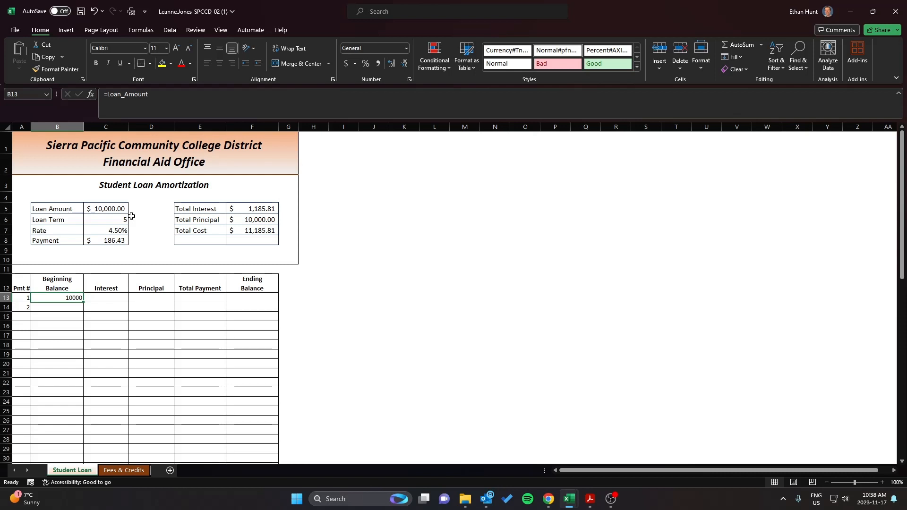
Apply the Accounting number format to the first payment's Beginning Balance cell B13.
left_click(113, 240)
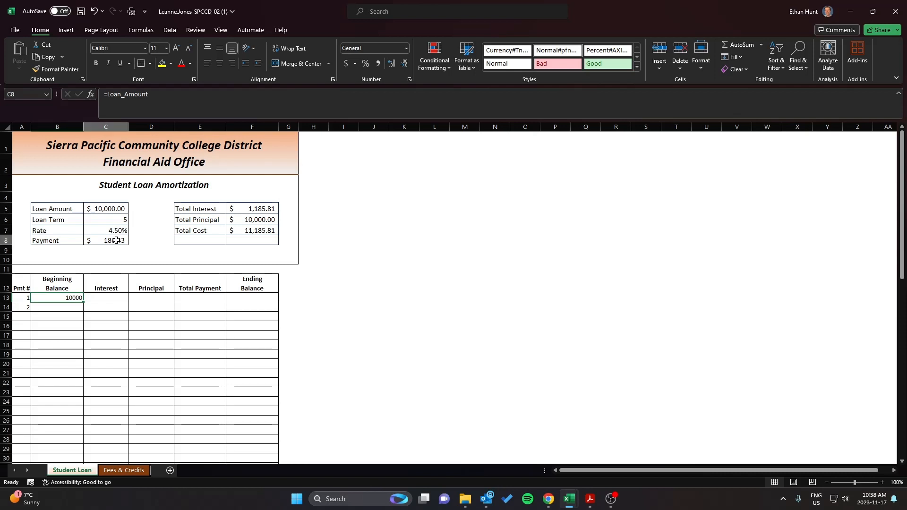
left_click(73, 298)
left_click(94, 242)
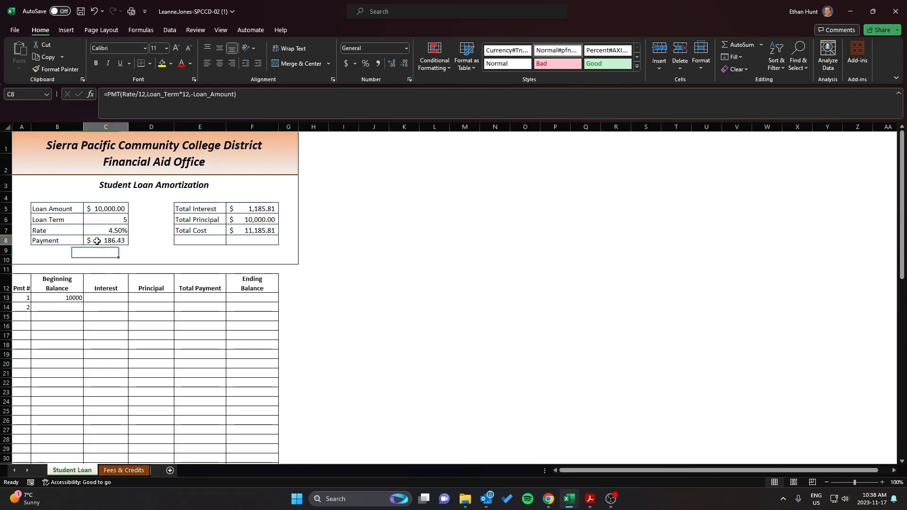
left_click(75, 298)
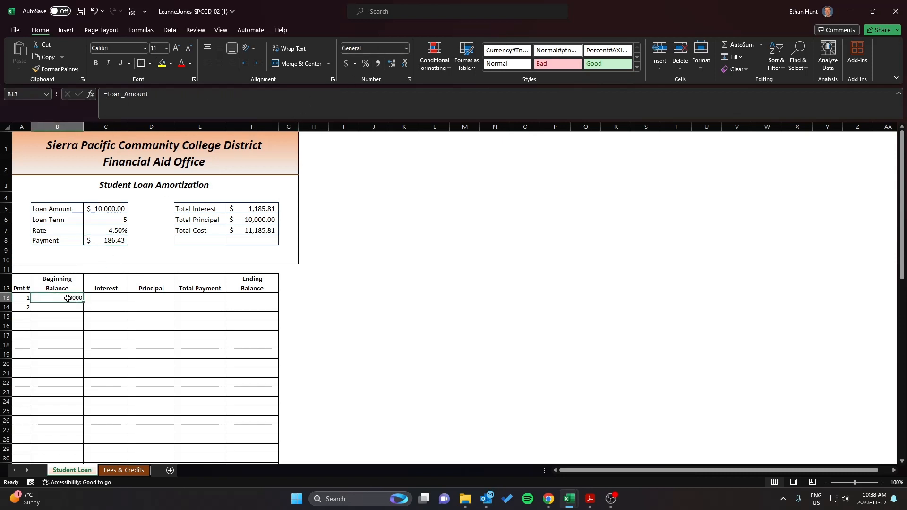
left_click(406, 47)
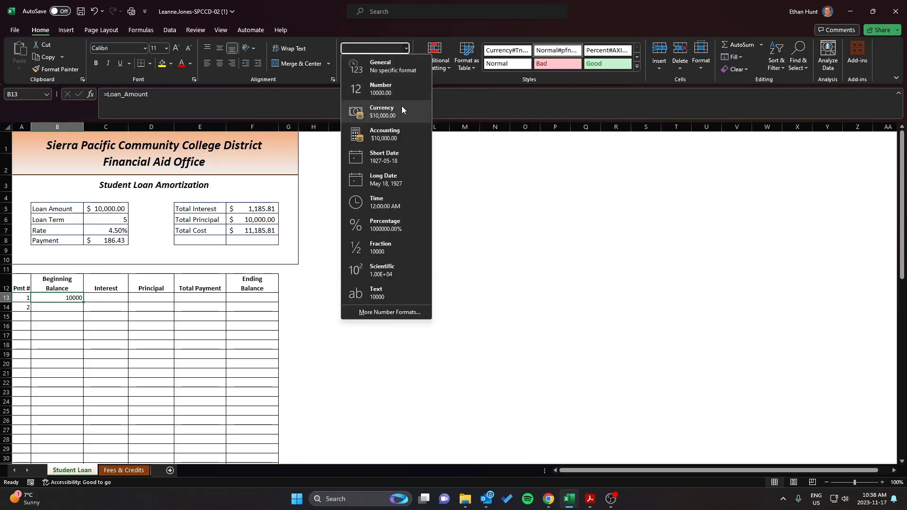
left_click(402, 135)
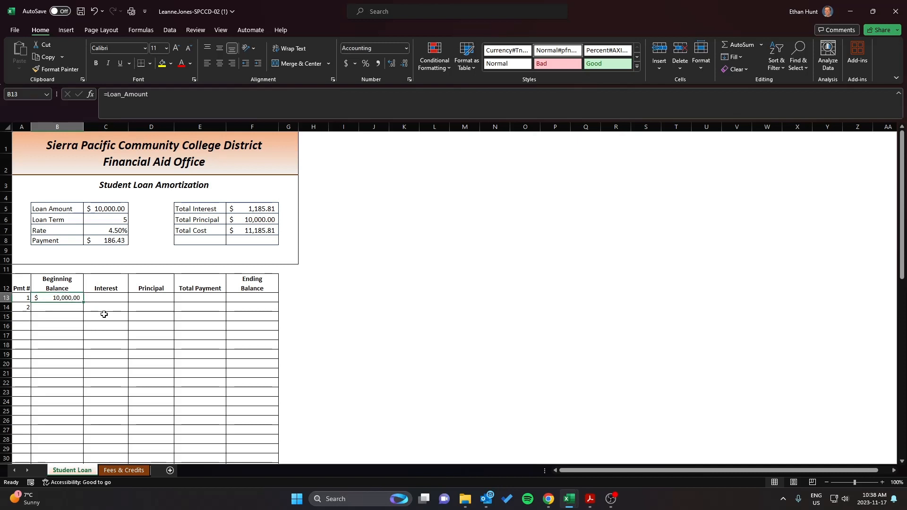
Enter the formula =B13*(Rate/12) in the first payment's Interest cell C13, then reselect that cell.
left_click(106, 297)
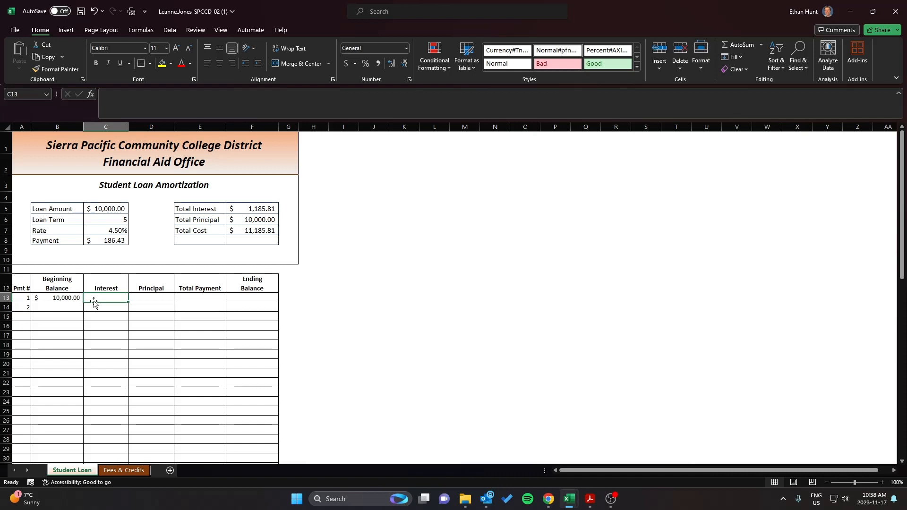
type("=")
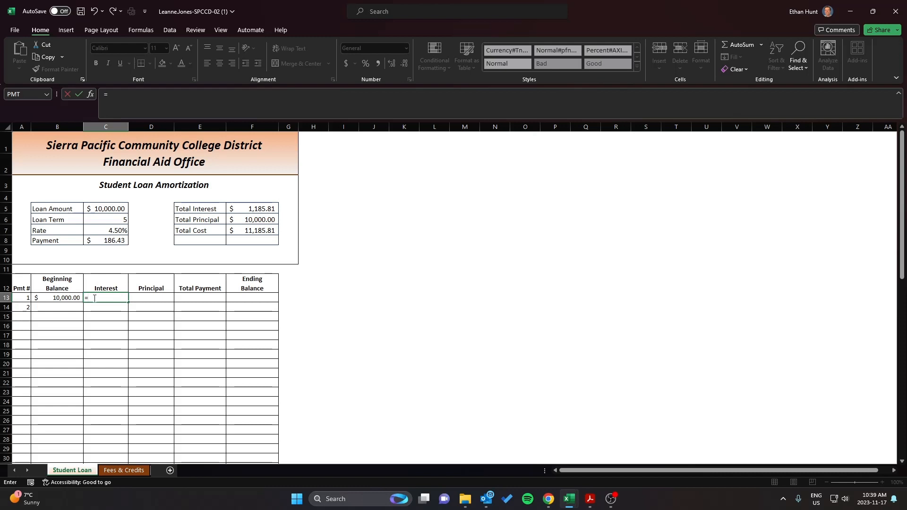
left_click(47, 297)
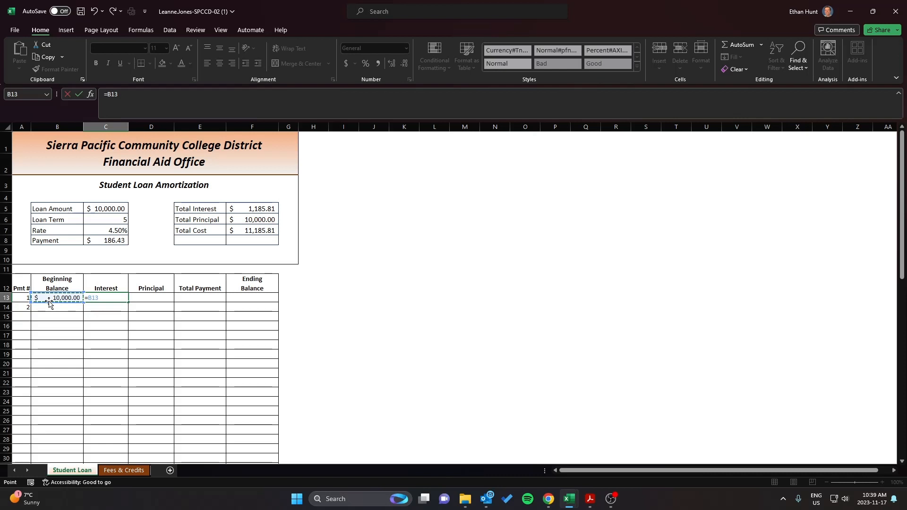
type("*")
left_click(105, 232)
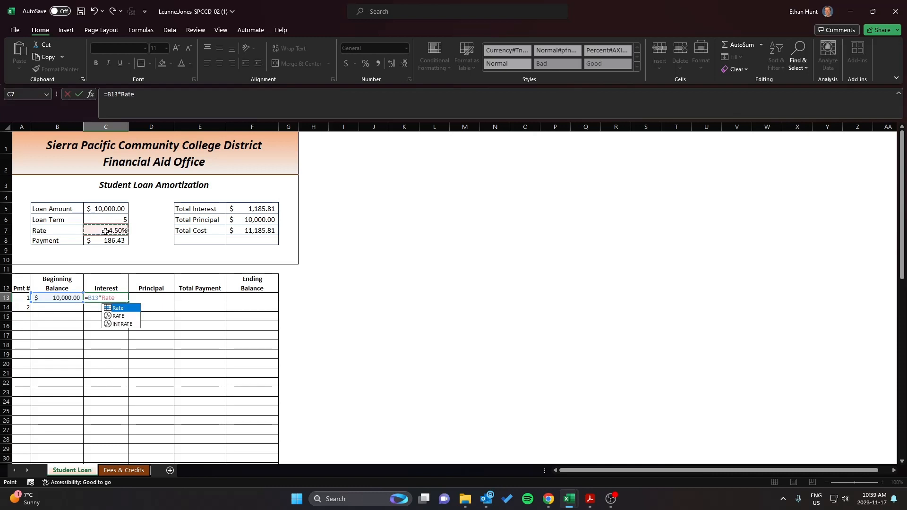
type("/12")
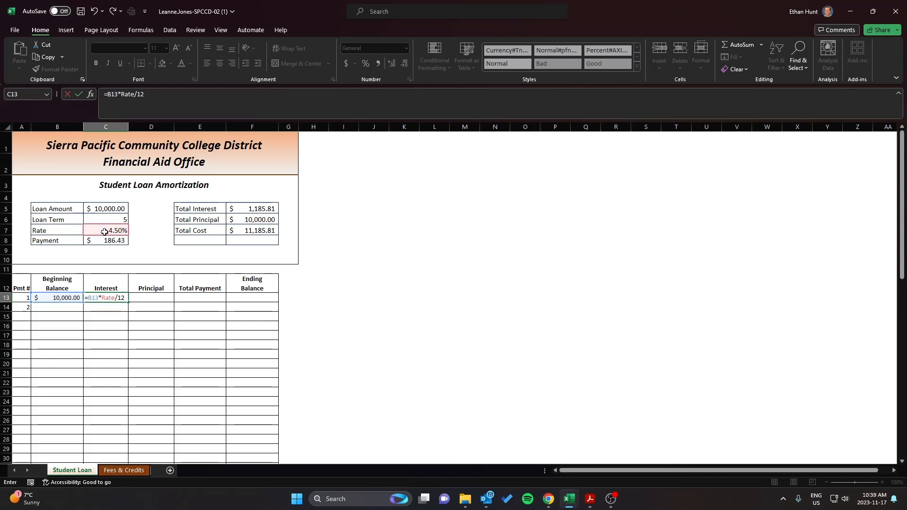
left_click(122, 94)
type("(")
key("Return")
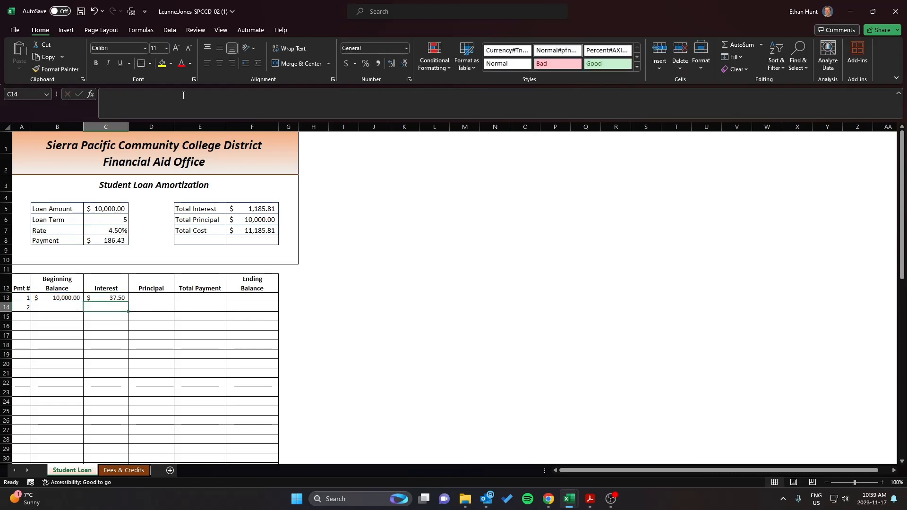
key("Up")
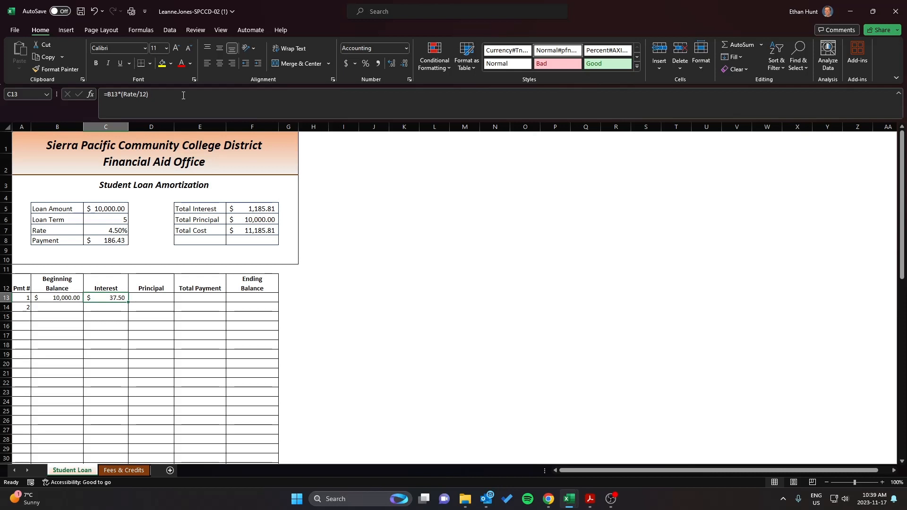
key("Left")
key("Left")
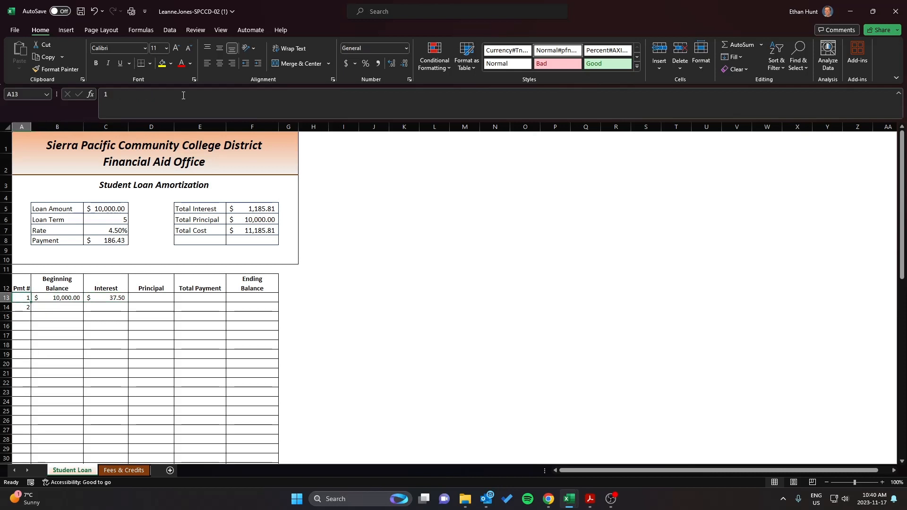
key("Right")
key("Right")
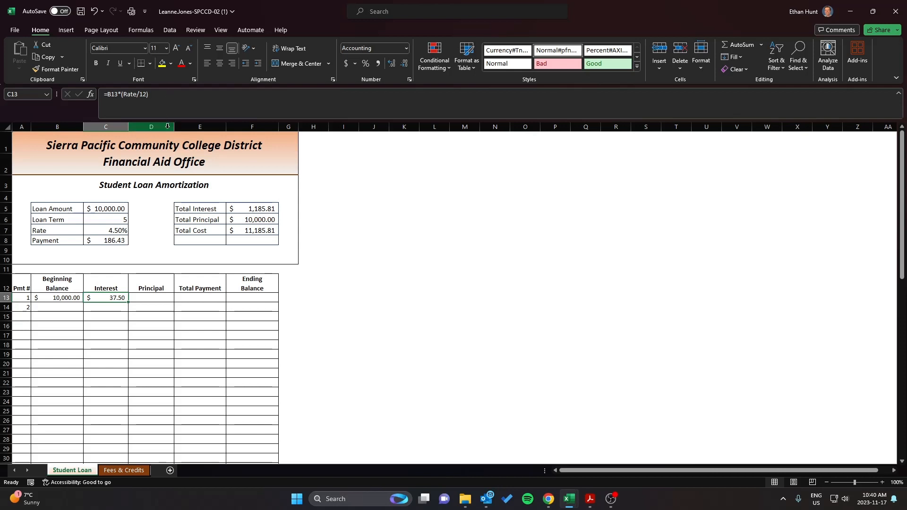
Enter the formula =Payment-C13 in the first payment's Principal cell D13 and reselect that cell.
left_click(159, 297)
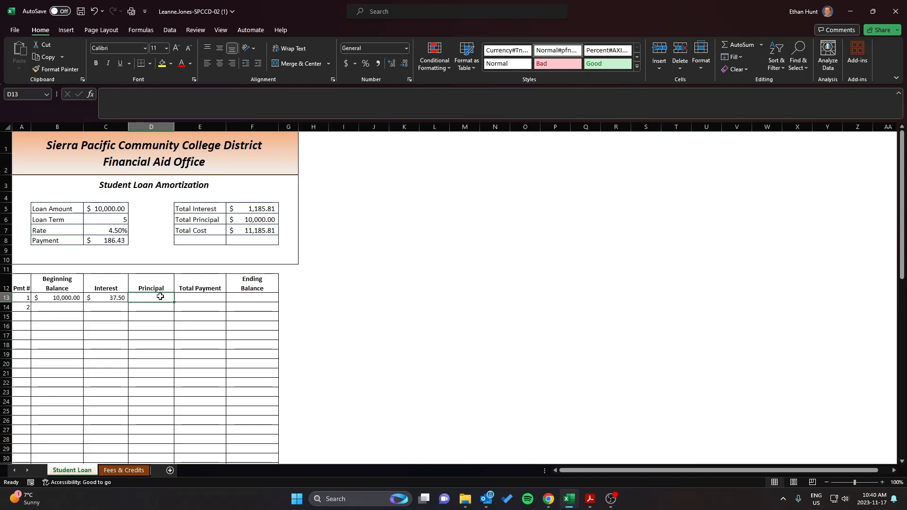
type("=")
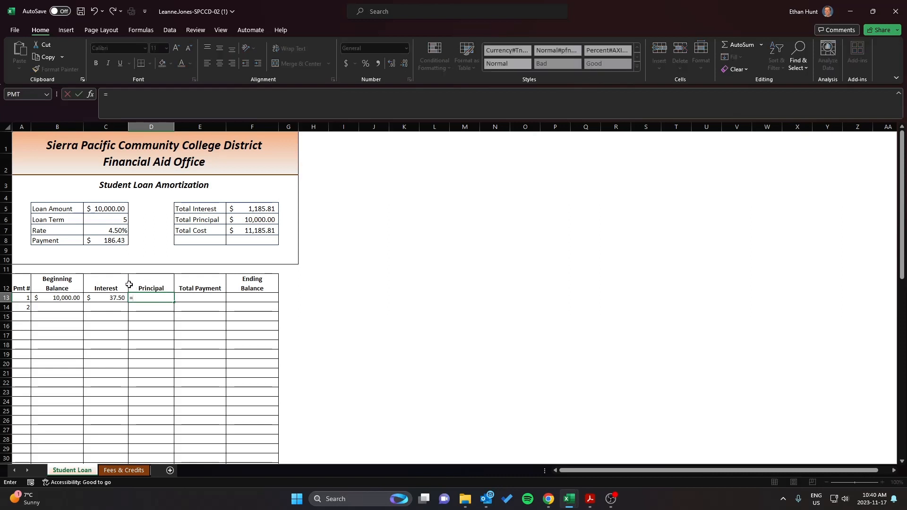
left_click(106, 242)
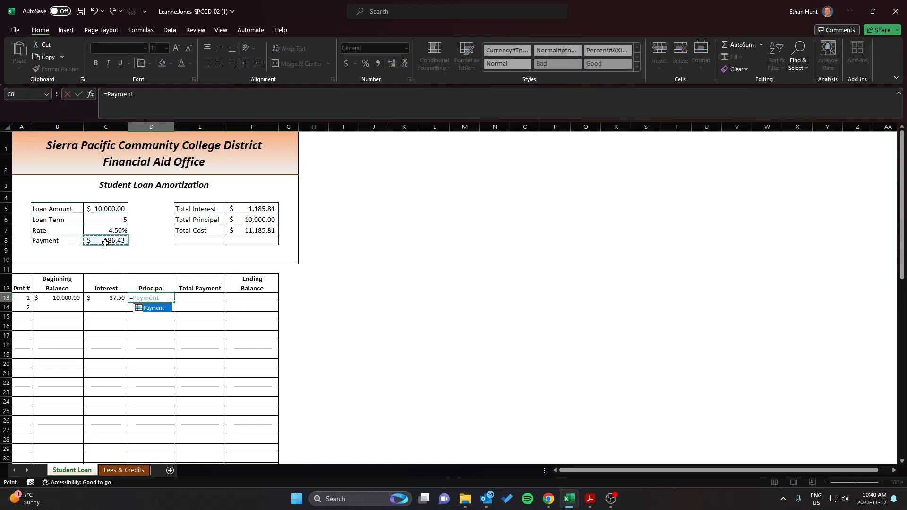
type("-")
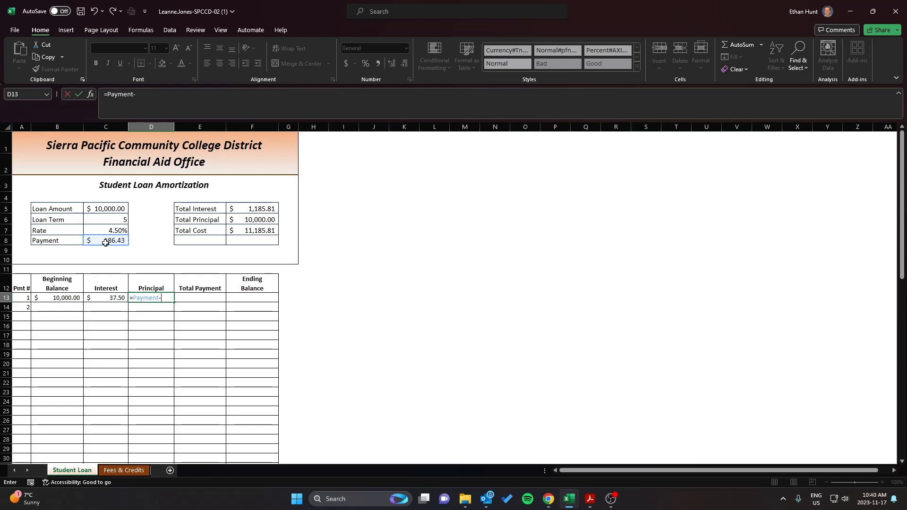
left_click(104, 301)
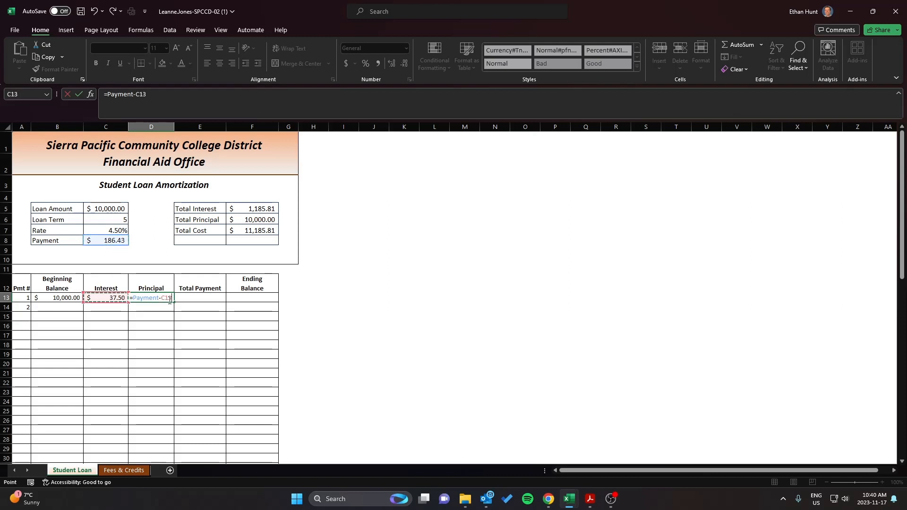
key("Return")
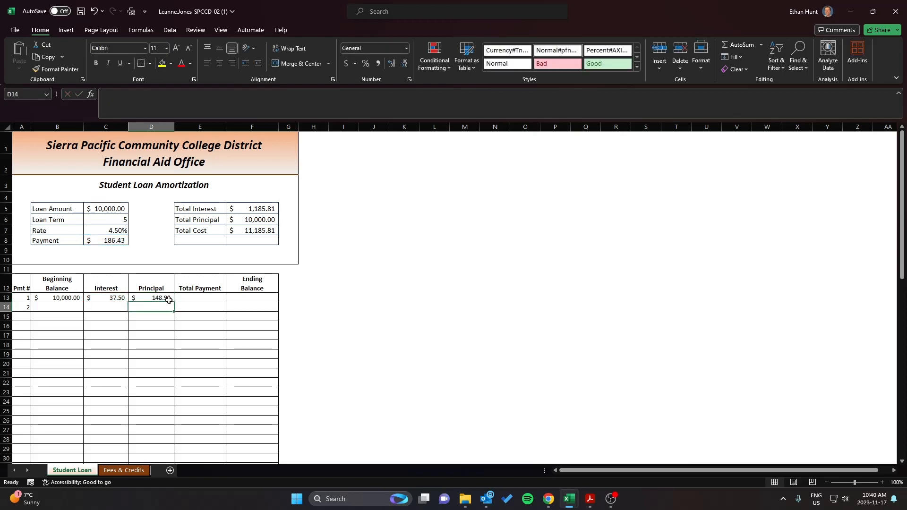
left_click(170, 300)
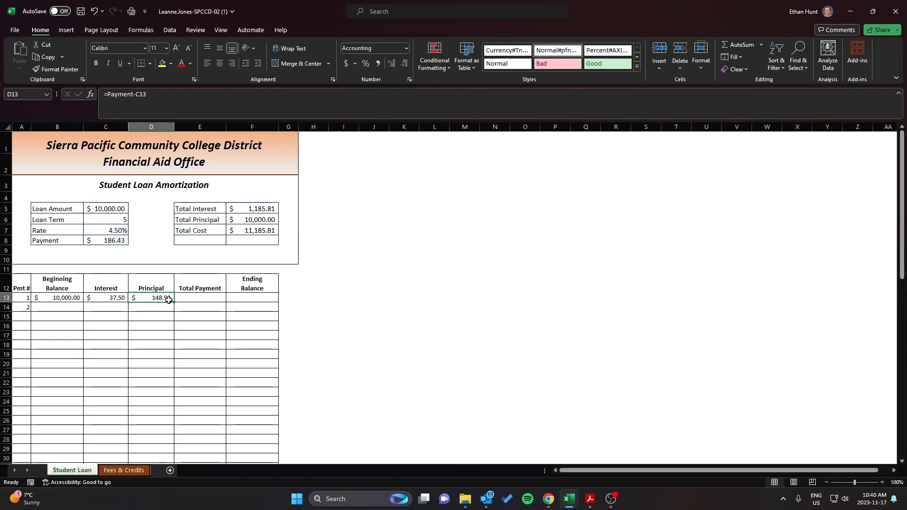
Enter the formula =C13+D13 in the first payment's Total Payment cell E13.
key("Tab")
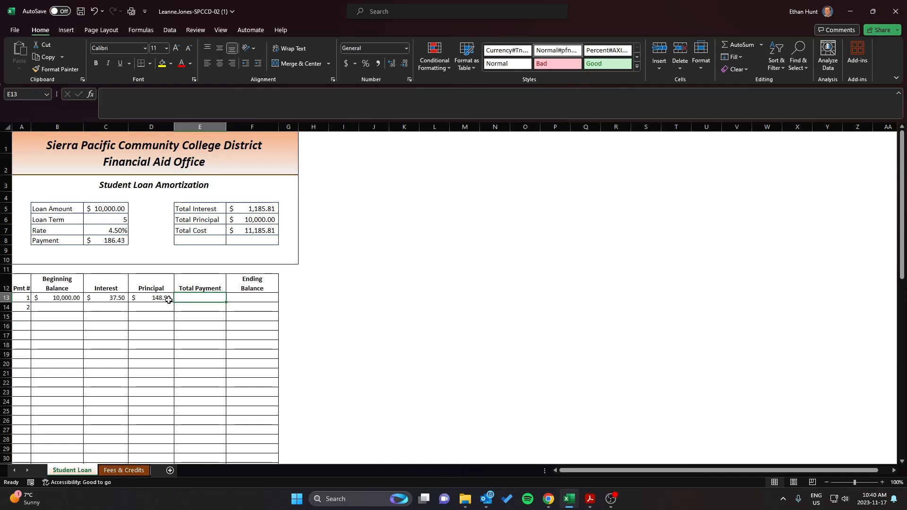
type("=")
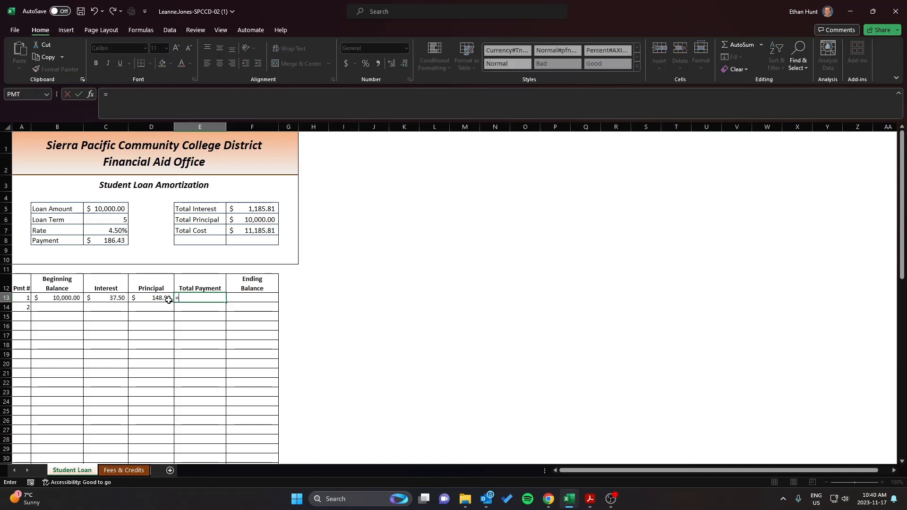
left_click(117, 299)
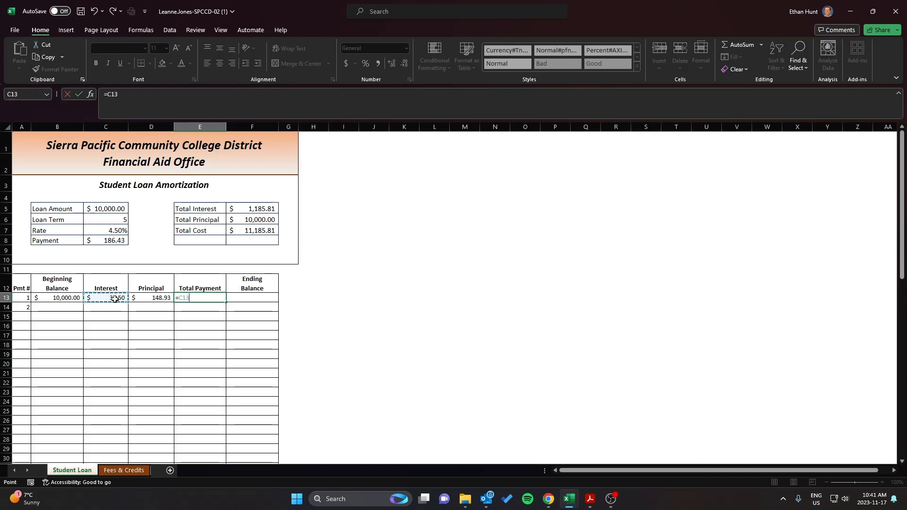
type("+")
left_click(142, 298)
key("Return")
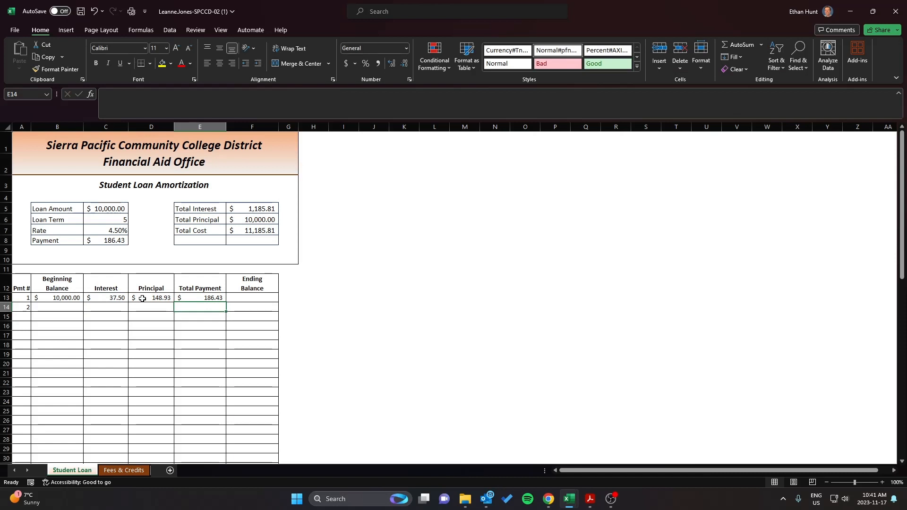
Enter the formula =B13-D13 in the first payment's Ending Balance cell F13.
key("Right")
key("Up")
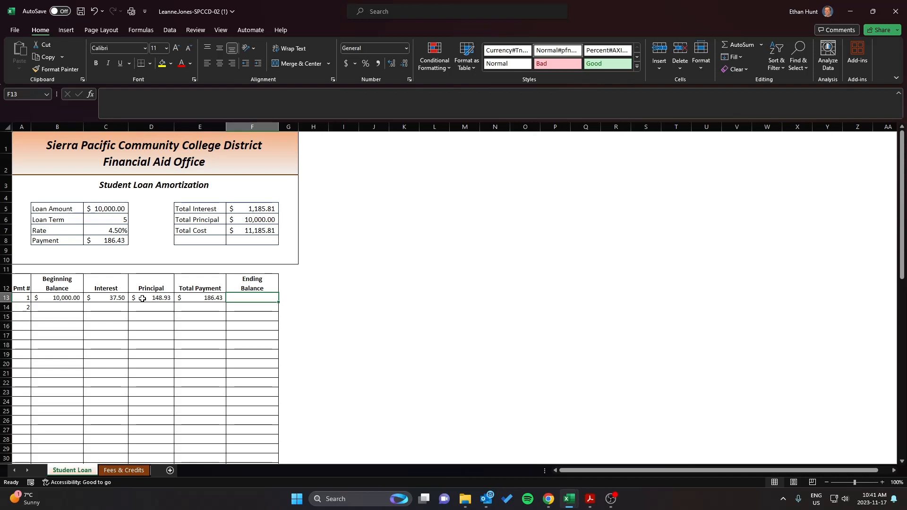
type("=")
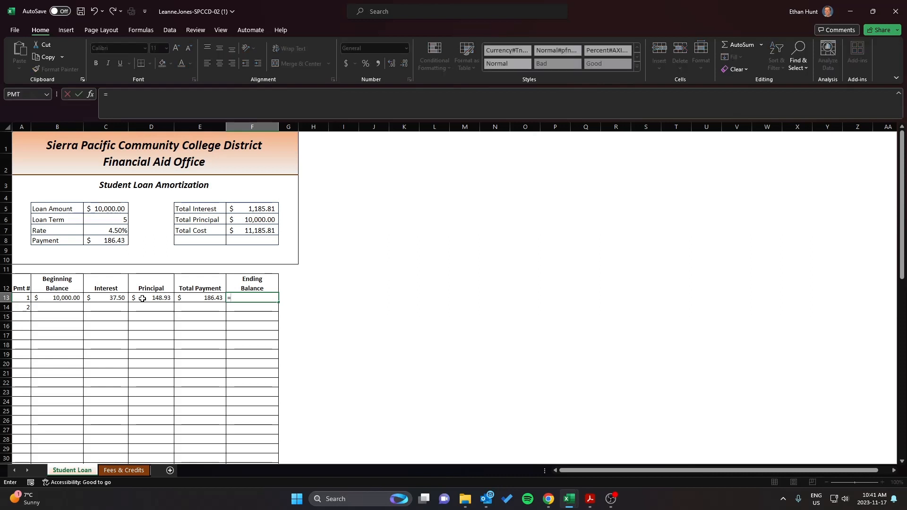
left_click(69, 299)
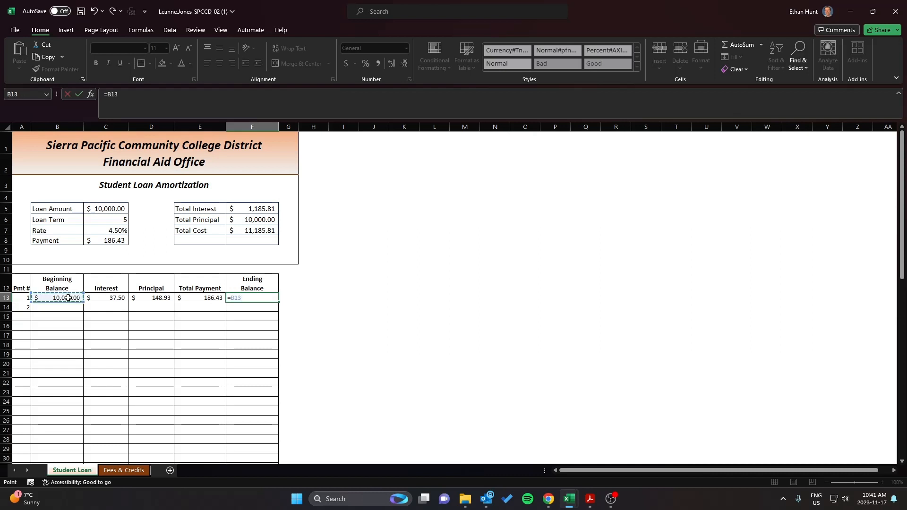
type("-")
left_click(143, 299)
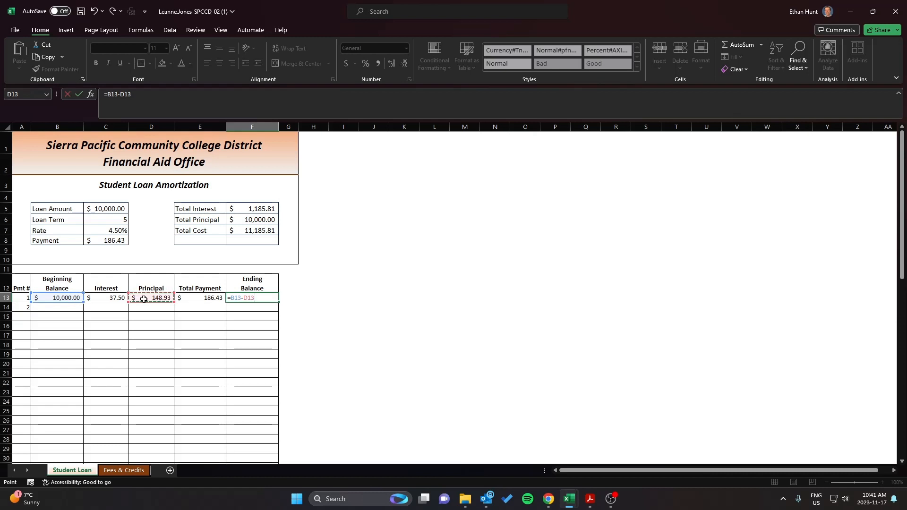
key("Return")
Commit the Ending Balance formula in F13 and review the formulas across the first payment row, B13 through F13.
left_click(144, 299)
key("Left")
key("Left")
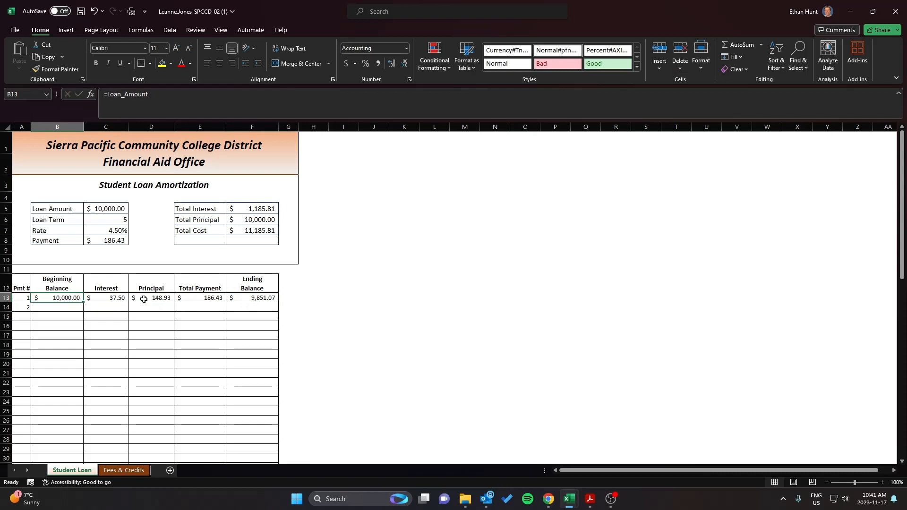
key("Right")
key("Right")
key("Right")
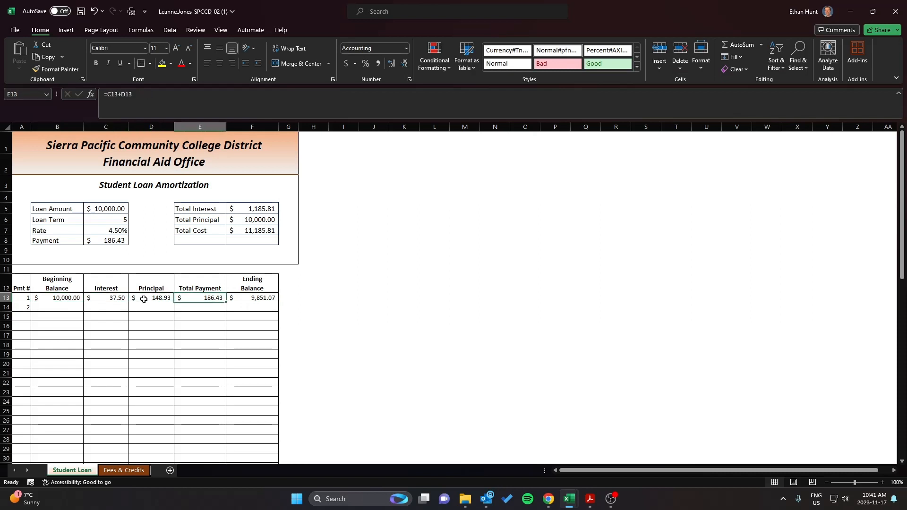
key("Left")
key("Left")
key("Right")
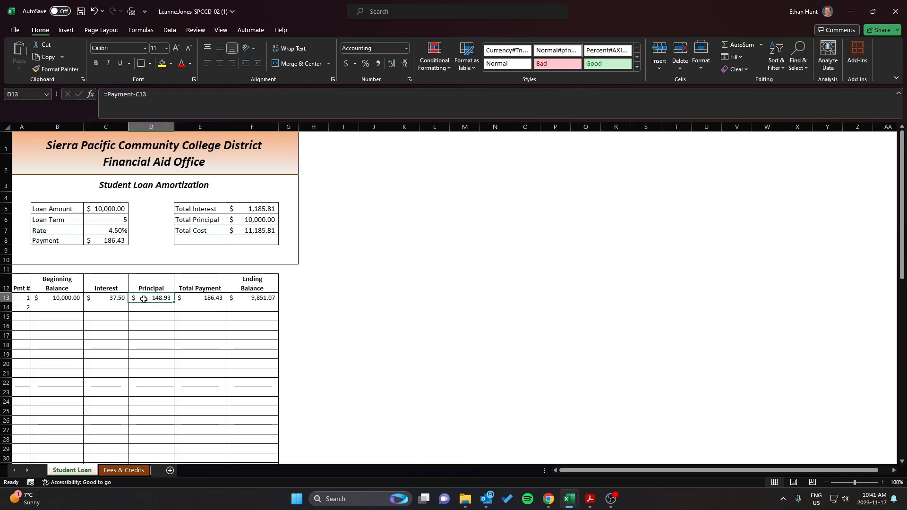
key("Left")
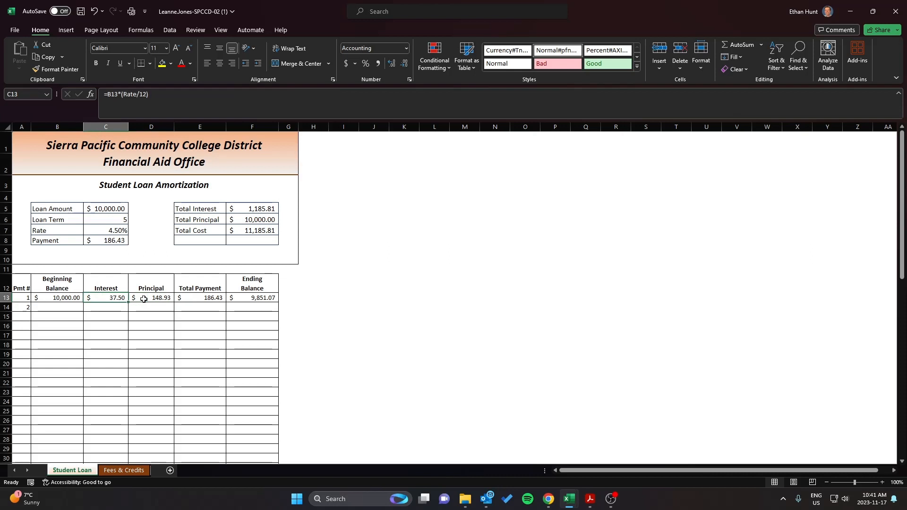
left_click(232, 299)
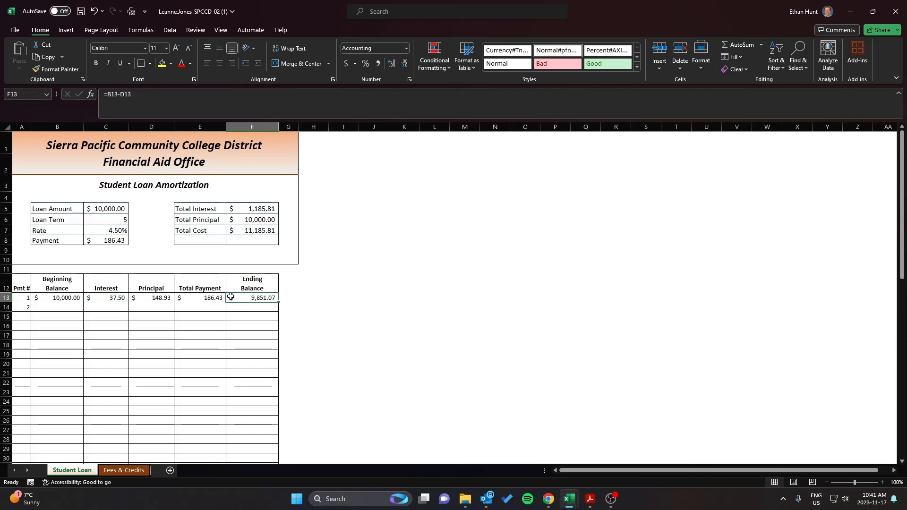
left_click(161, 103)
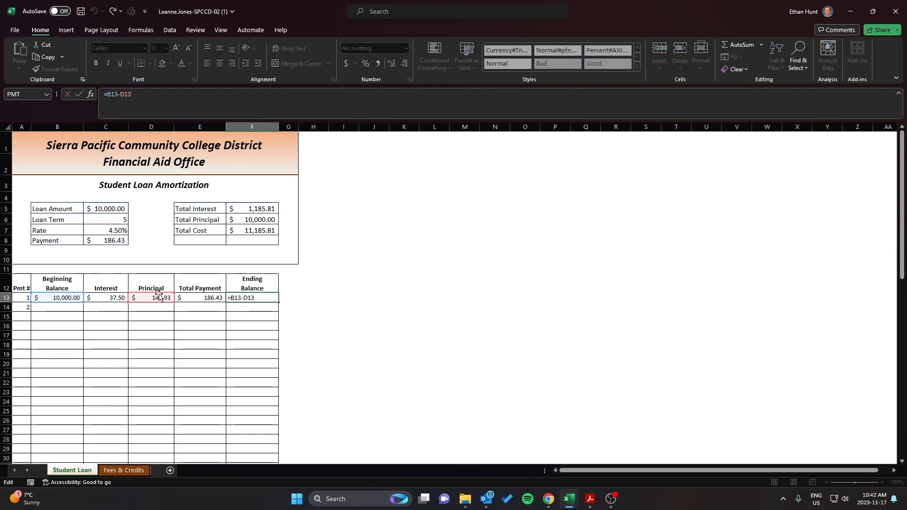
key("ctrl+Return")
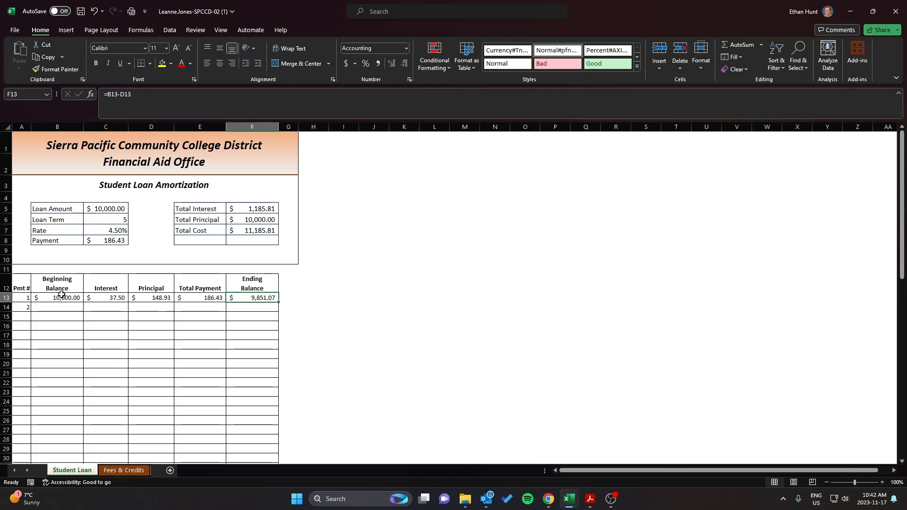
Select the first payment row A13:F13 and examine how far the empty schedule extends below it.
left_click_drag(28, 298, 250, 298)
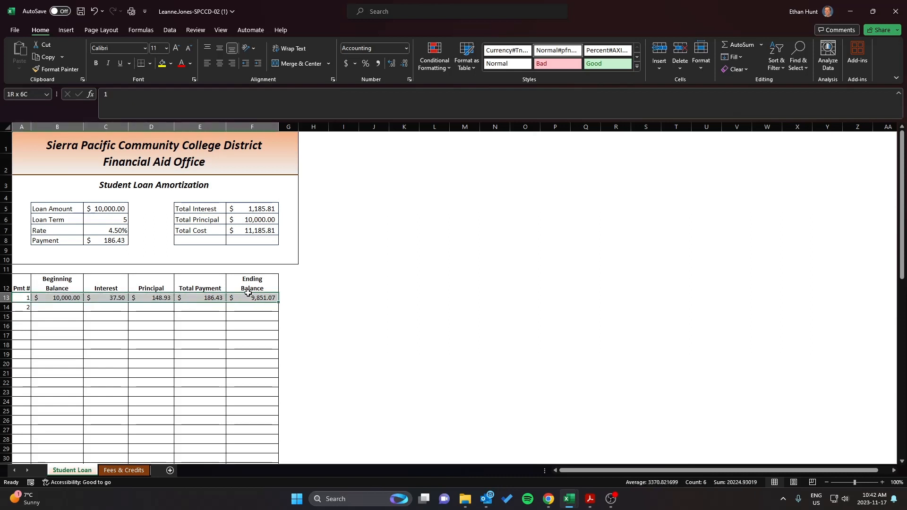
scroll(169, 306, "down", 6)
scroll(169, 306, "down", 9)
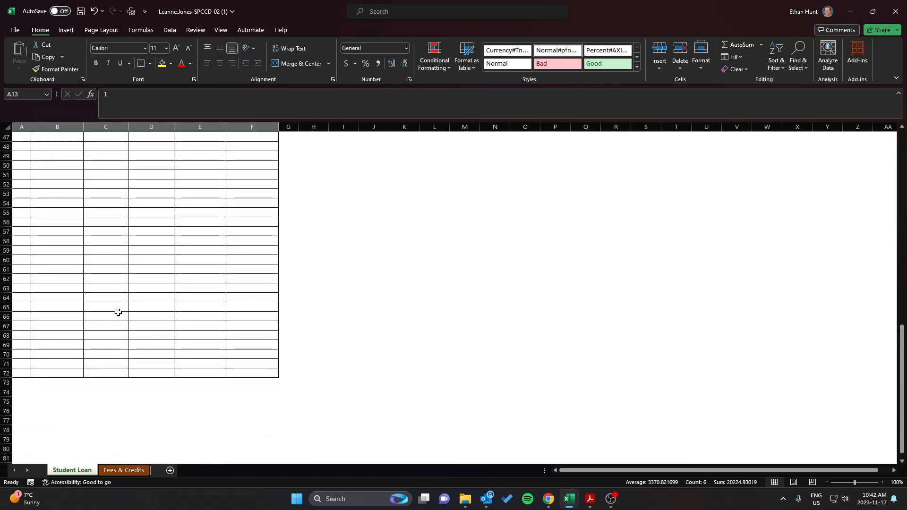
scroll(118, 310, "up", 15)
left_click(321, 314)
scroll(274, 310, "up", 1)
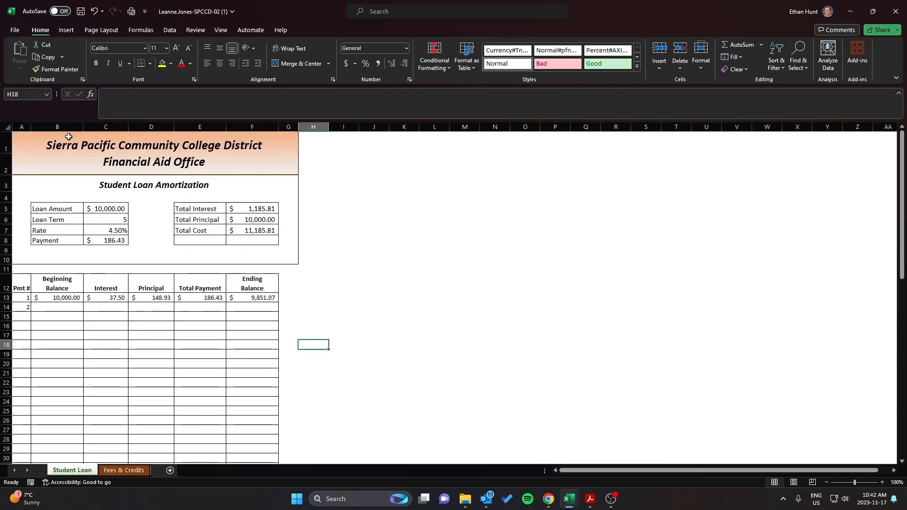
Extend the Pmt # series from A13:A14 down to payment 60 in A72.
left_click(21, 306)
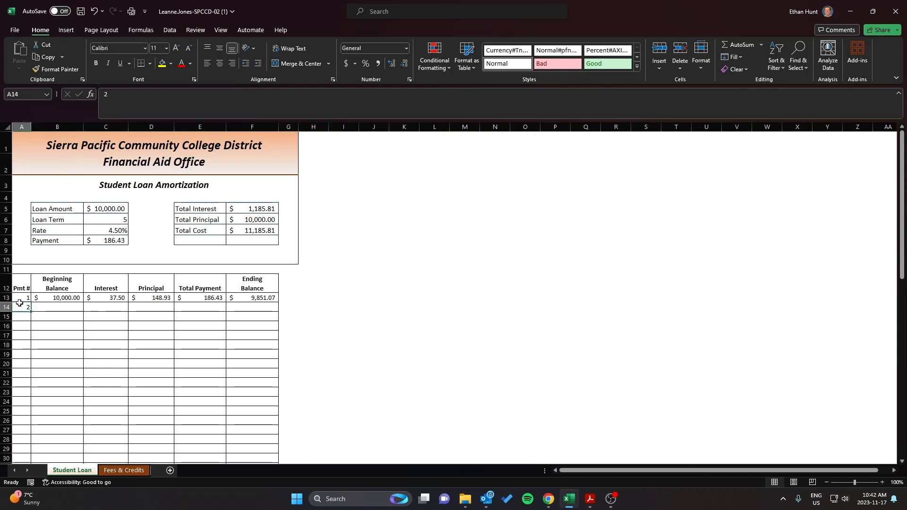
left_click_drag(19, 299, 21, 307)
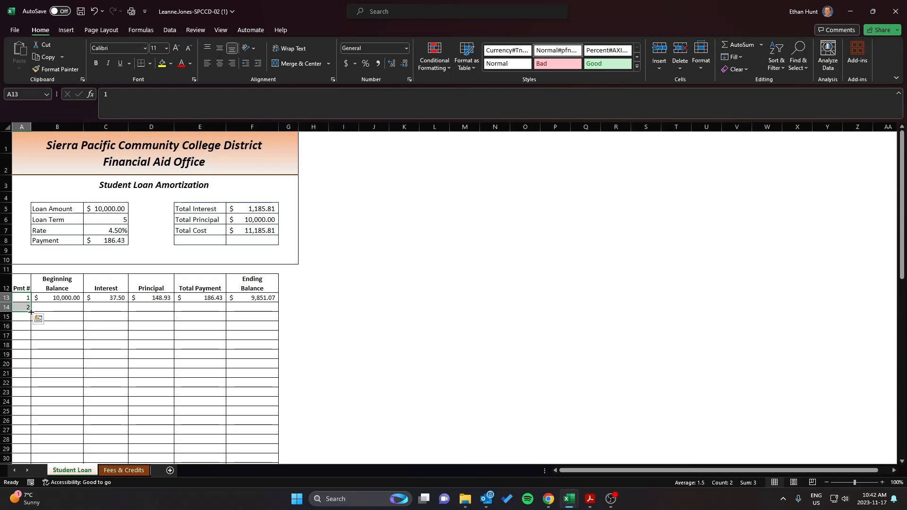
left_click_drag(31, 311, 20, 441)
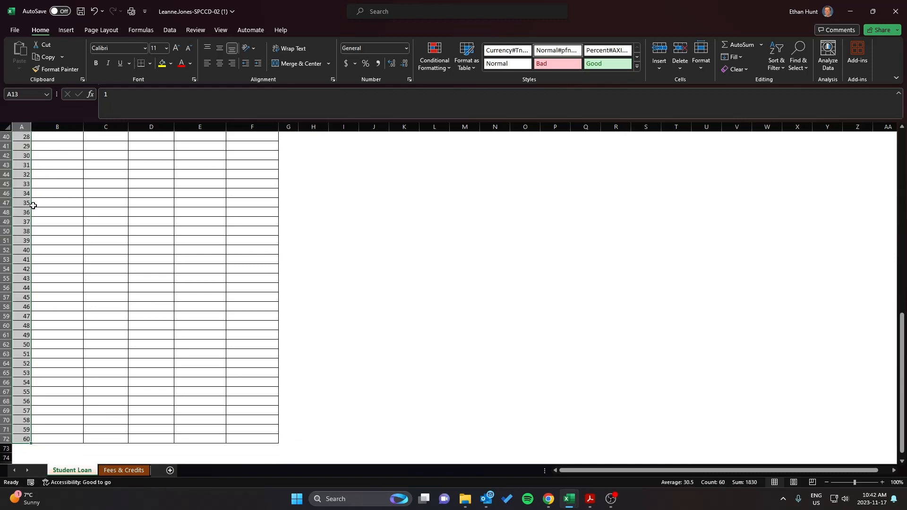
left_click(23, 439)
Enter the formula =F13 in the second payment's Beginning Balance cell B14, then reselect that cell.
scroll(29, 378, "up", 11)
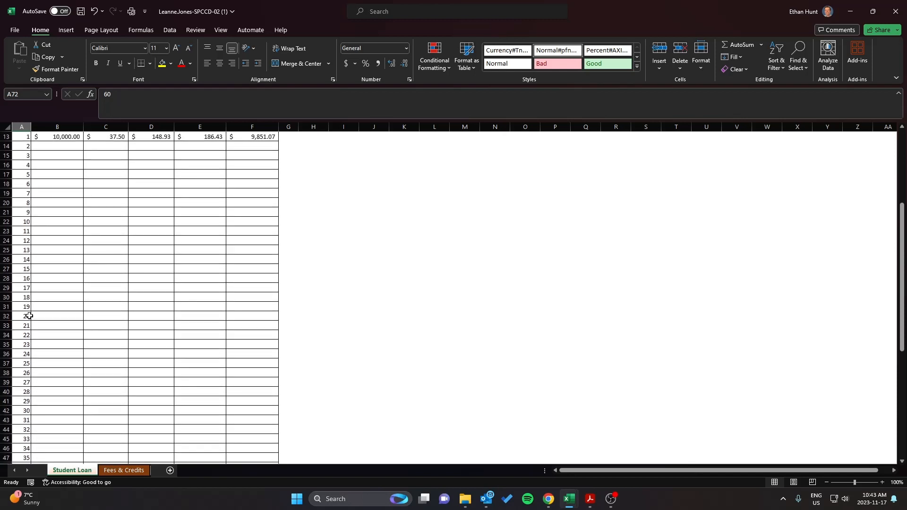
scroll(29, 313, "up", 1)
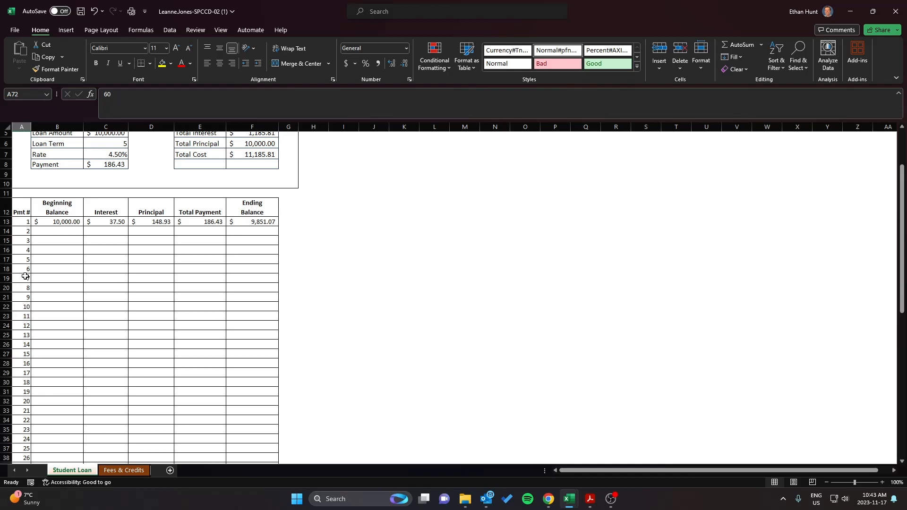
left_click(65, 232)
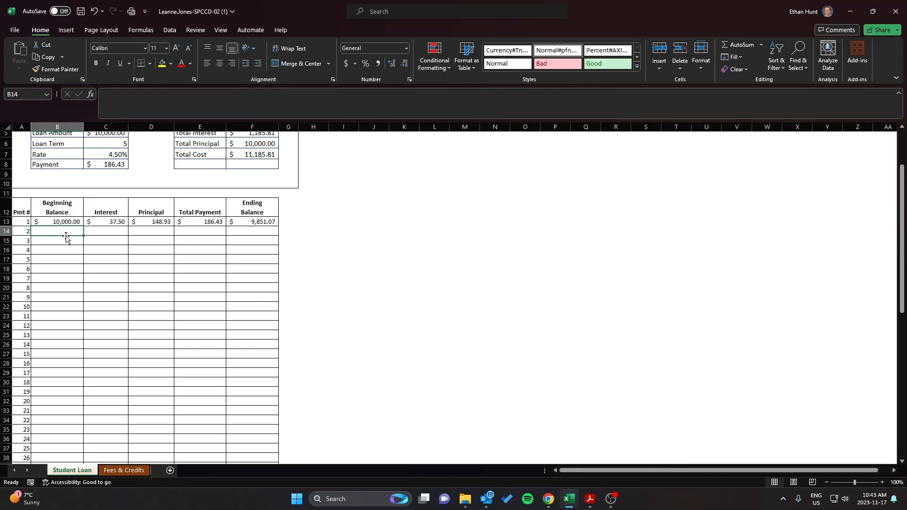
type("=")
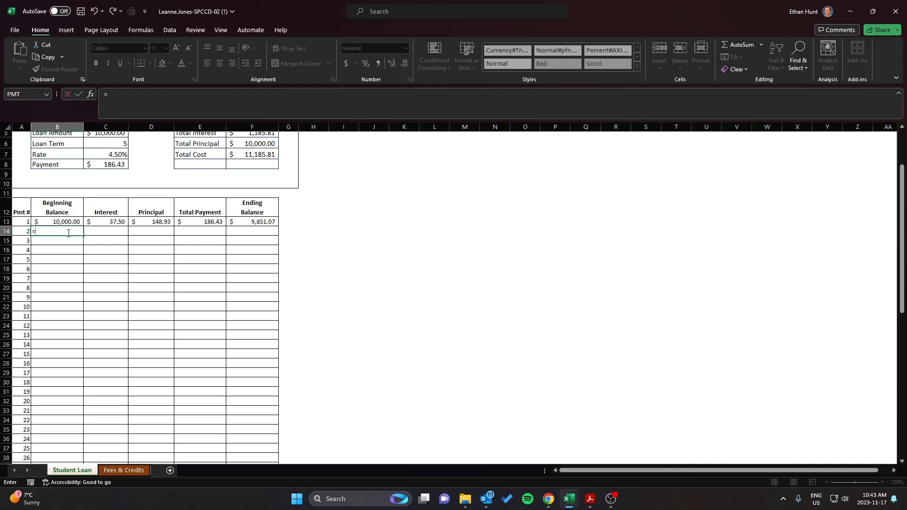
left_click(247, 222)
key("Return")
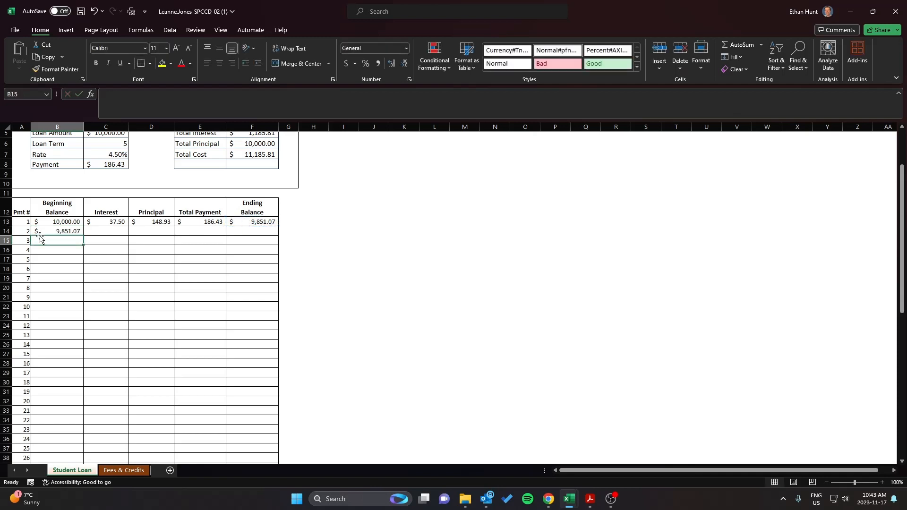
left_click(59, 232)
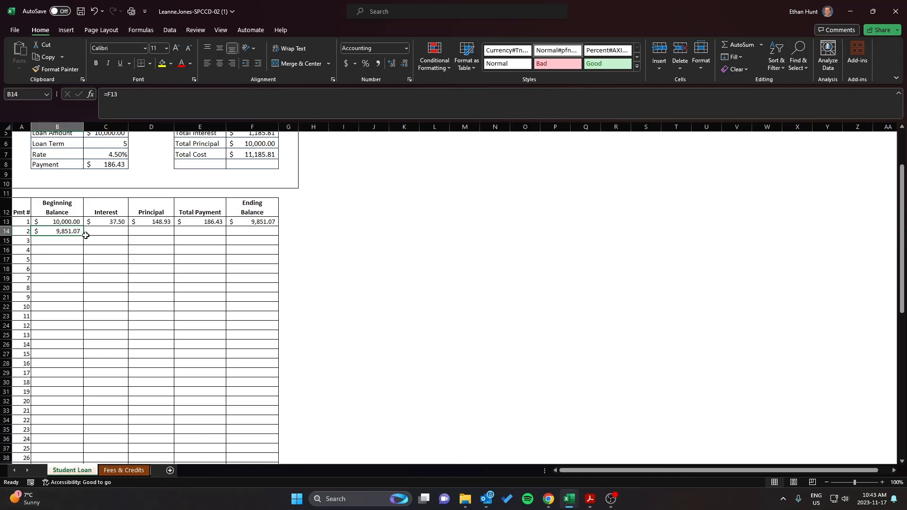
Fill the Beginning Balance formula from B14 down through the last payment row and check the filled column.
mouse_move(85, 236)
left_mouse_down()
mouse_move(84, 274)
mouse_move(76, 233)
left_mouse_up()
double_click(83, 235)
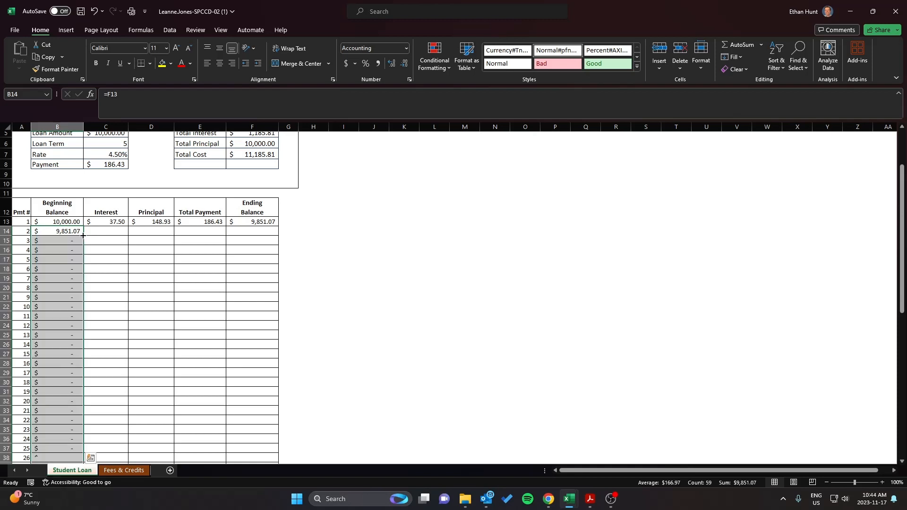
left_click(58, 440)
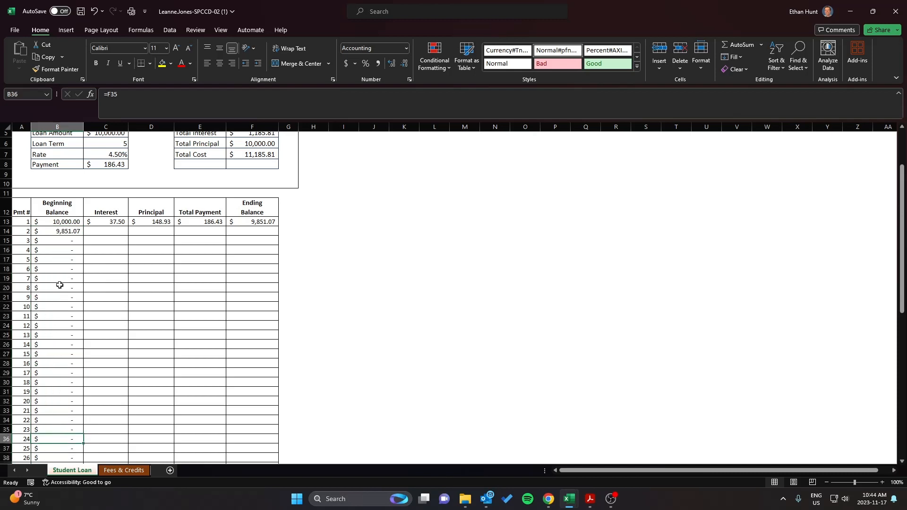
scroll(57, 326, "down", 14)
scroll(67, 324, "up", 13)
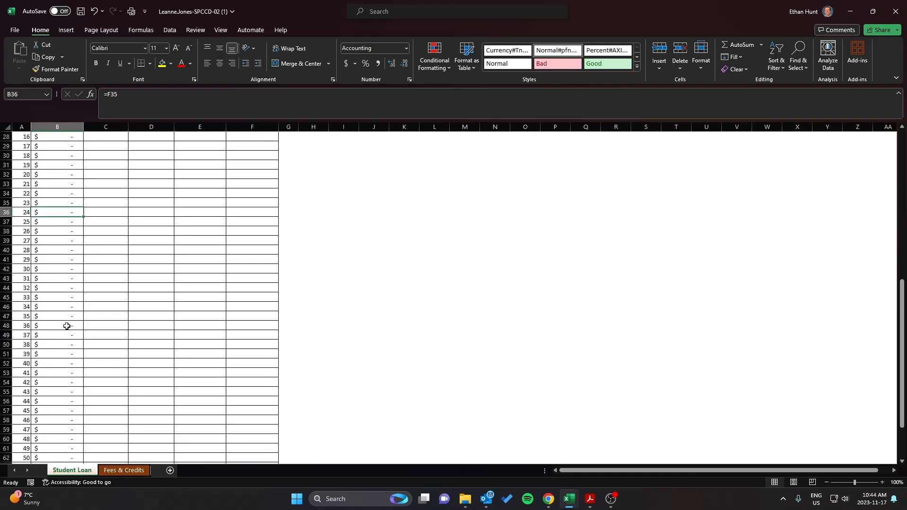
Inspect the copied Beginning Balance formulas, checking that B20 refers to the previous row's Ending Balance cell.
left_click(67, 258)
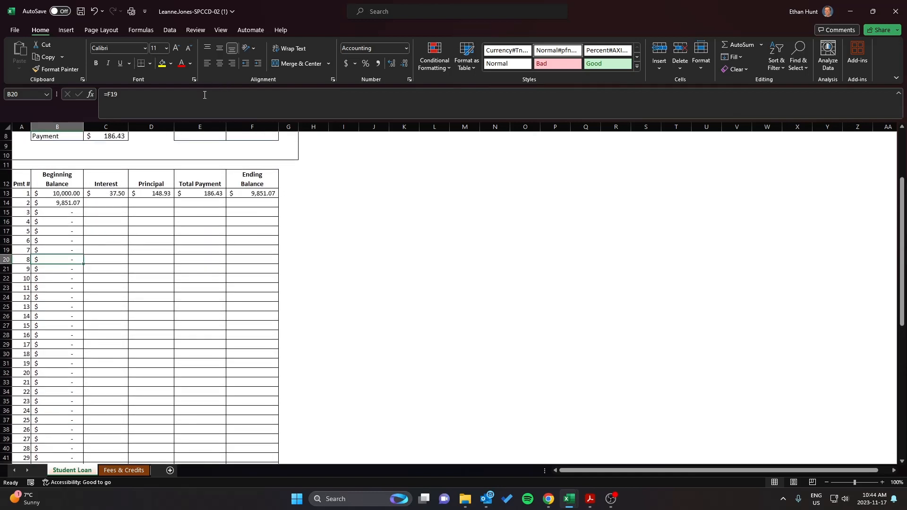
type("=")
left_click(258, 250)
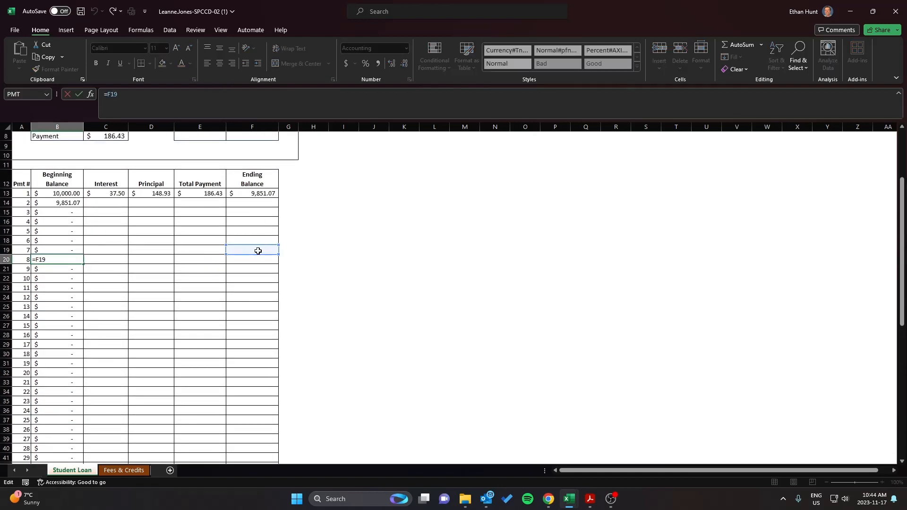
left_click(305, 244)
left_click(82, 205)
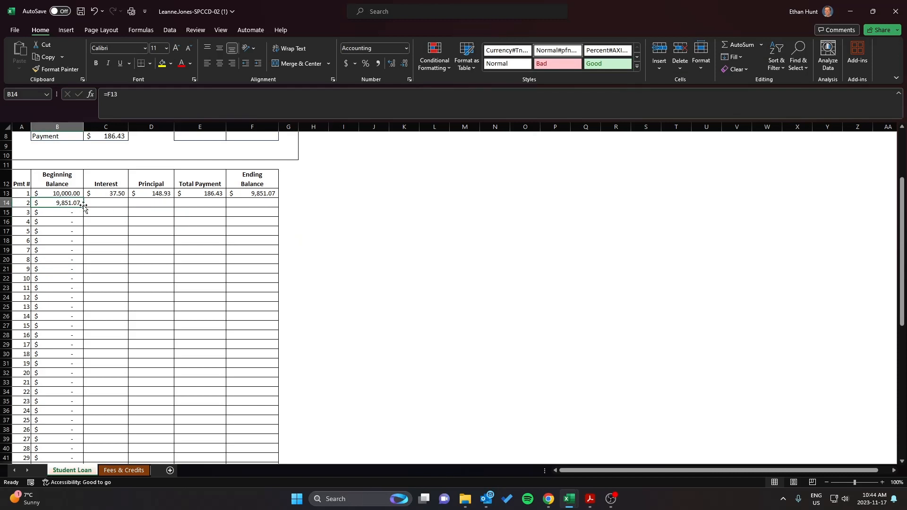
left_click(53, 212)
left_click(244, 200)
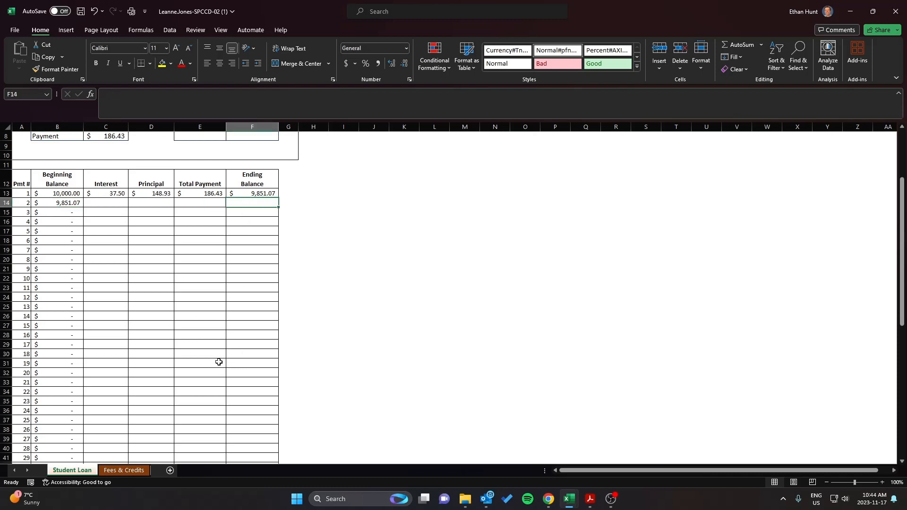
Fill the Interest, Principal, Total Payment and Ending Balance formulas in C13:F13 down to payment 60 and check the final Ending Balance.
left_click(96, 195)
left_click_drag(131, 194, 240, 193)
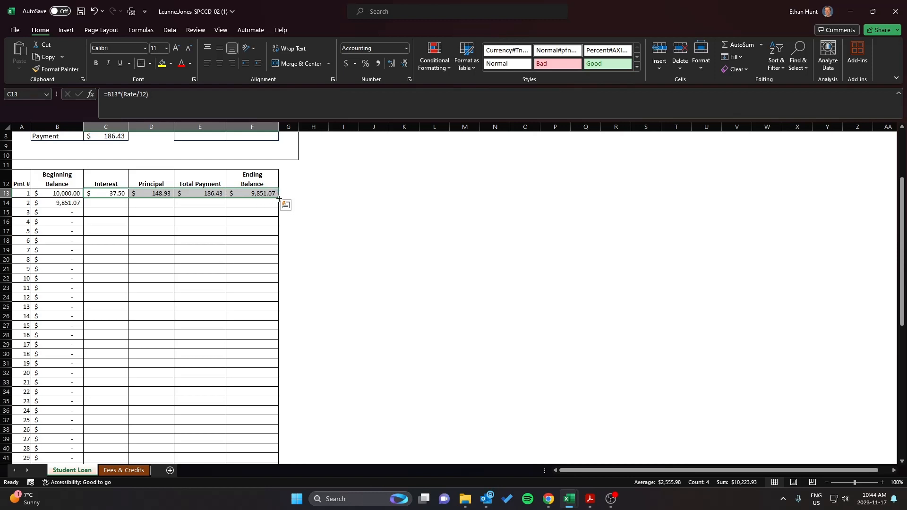
double_click(279, 198)
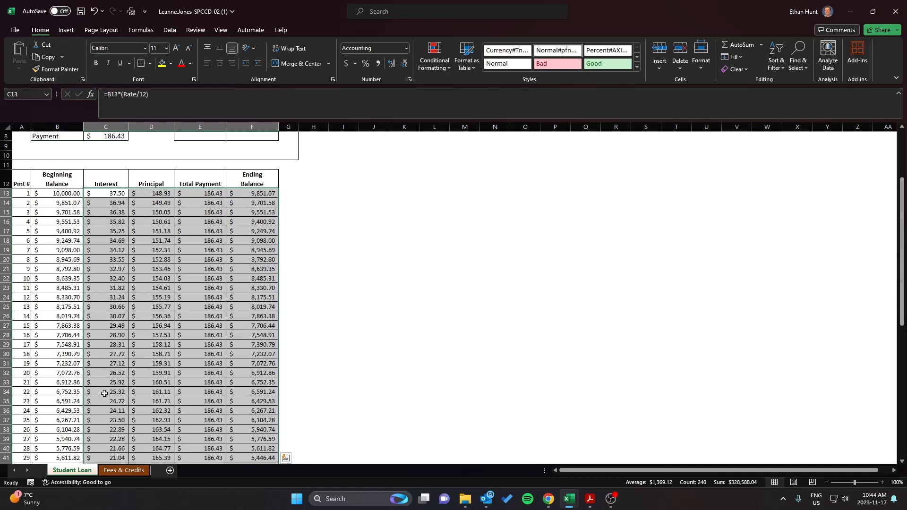
scroll(120, 209, "down", 7)
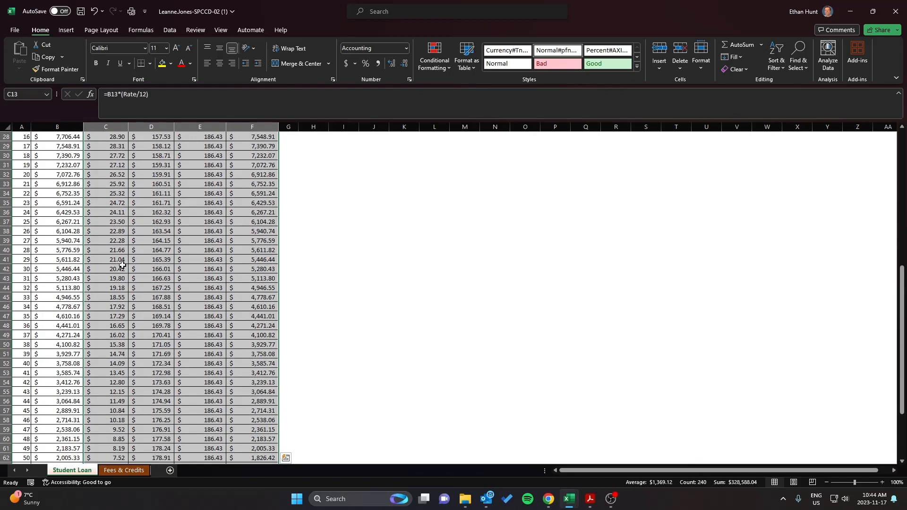
scroll(121, 266, "down", 6)
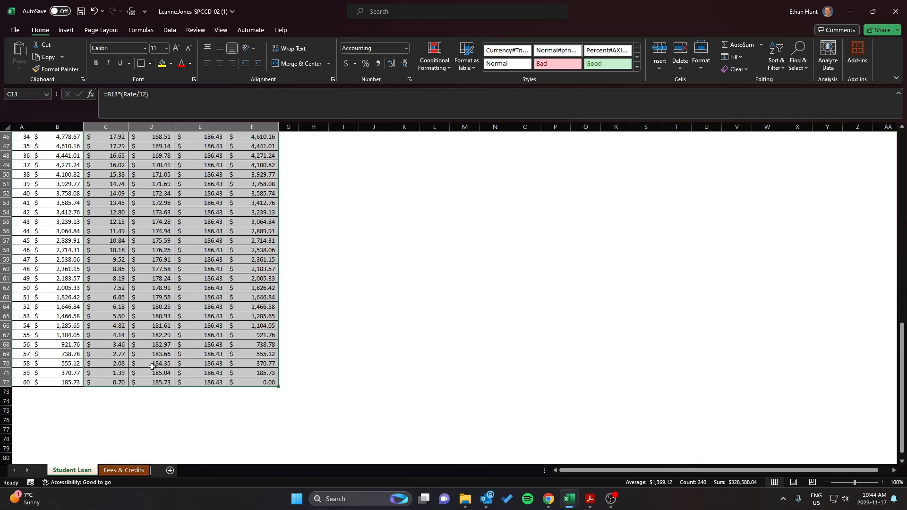
left_click(190, 335)
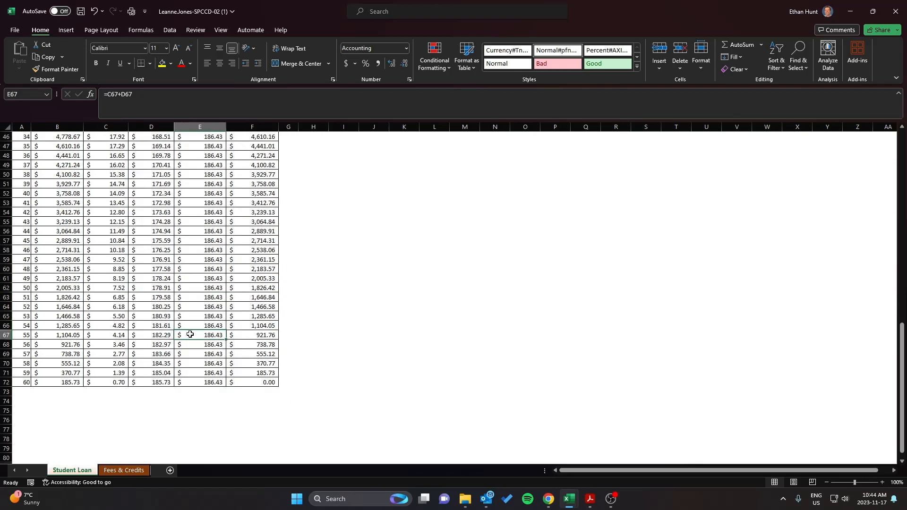
left_click(242, 380)
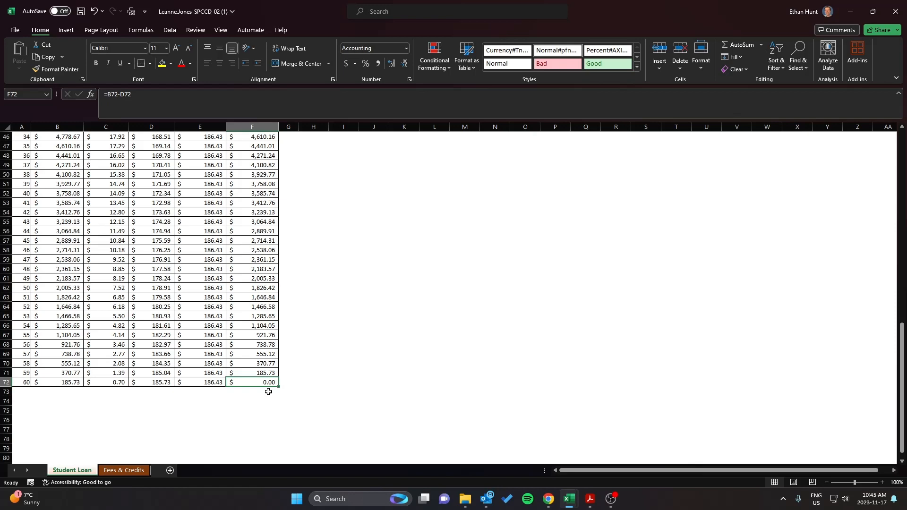
Set heading row 12 to repeat at the top of each printed page of the Student Loan sheet and preview the pages.
key("ctrl+Home")
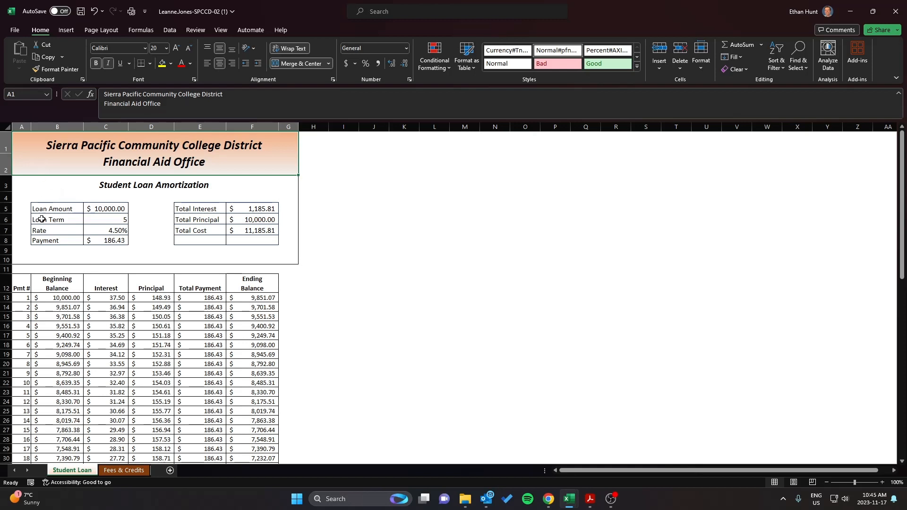
left_click(24, 288)
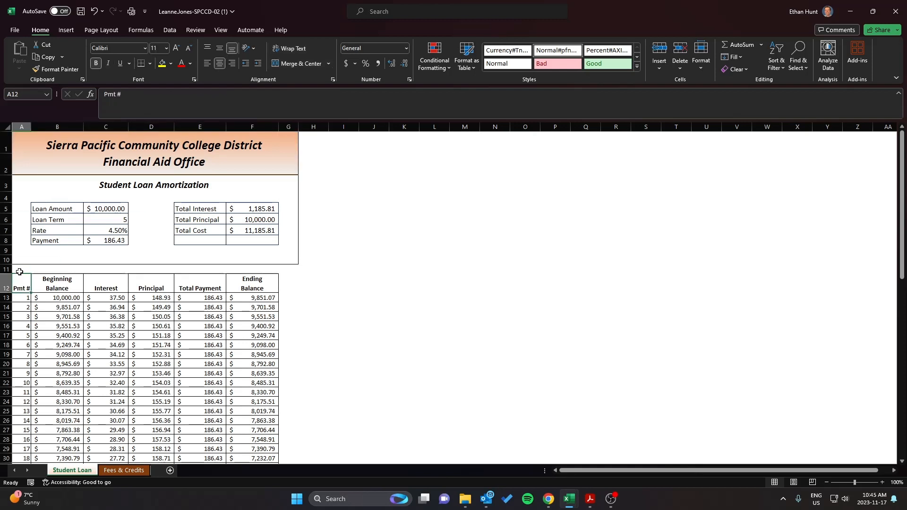
left_click(96, 32)
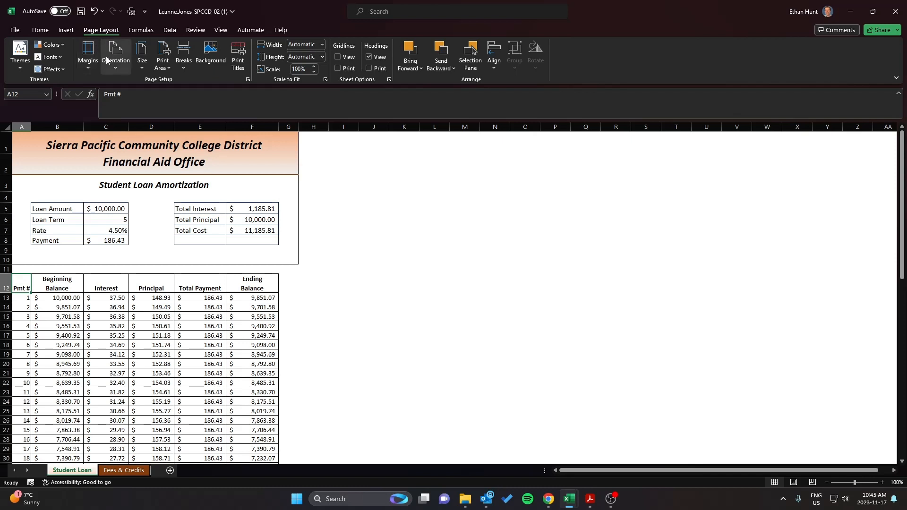
left_click(238, 66)
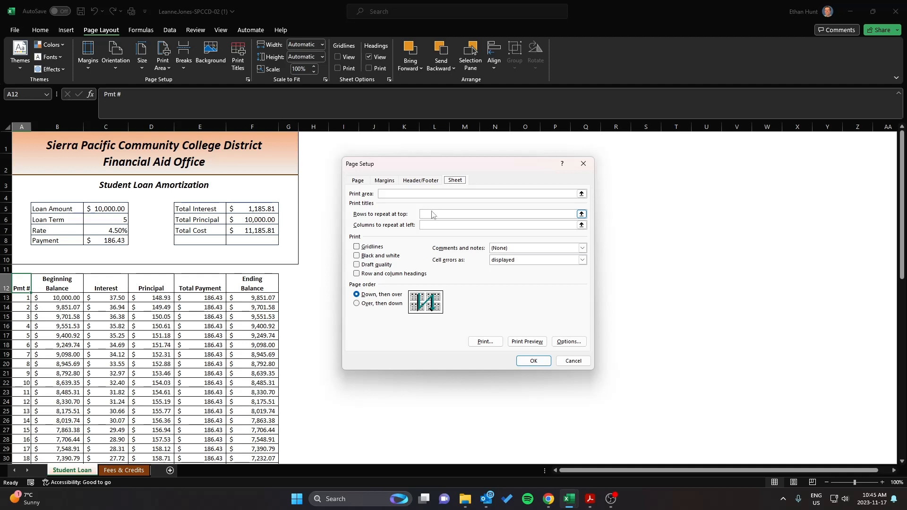
left_click(519, 212)
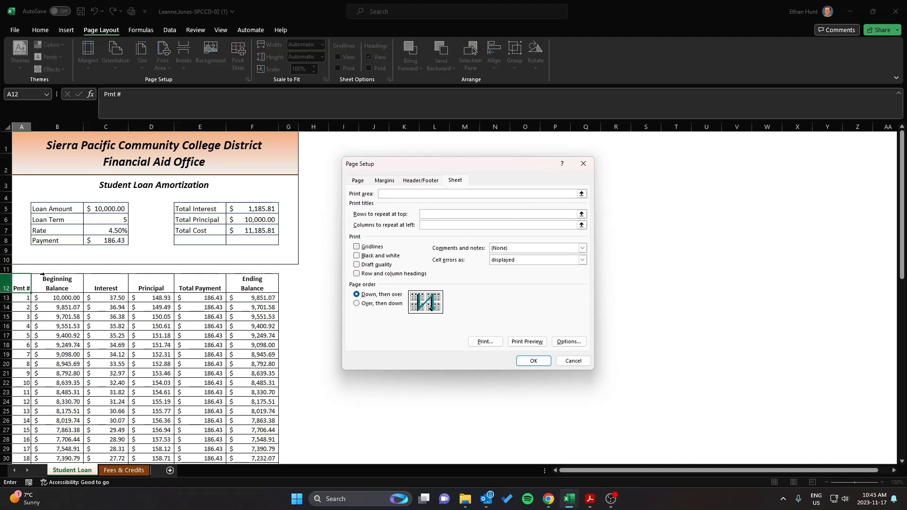
left_click(18, 284)
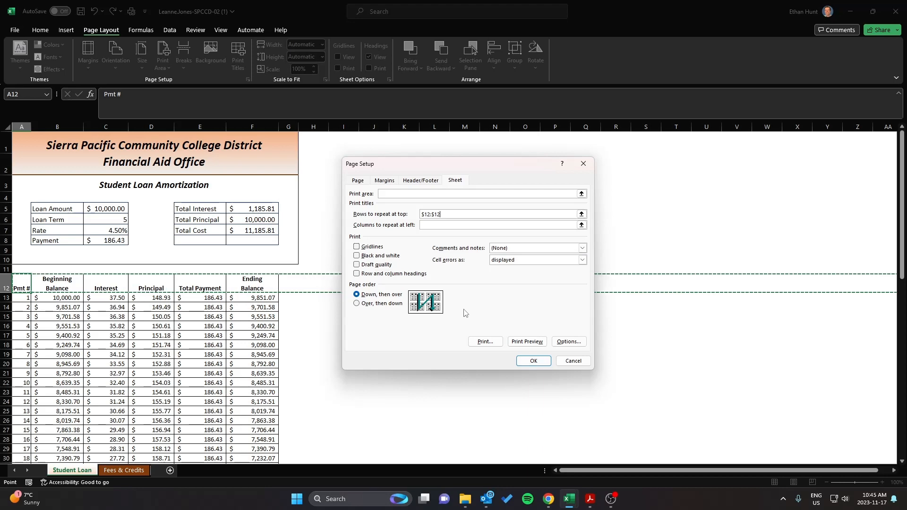
left_click(519, 341)
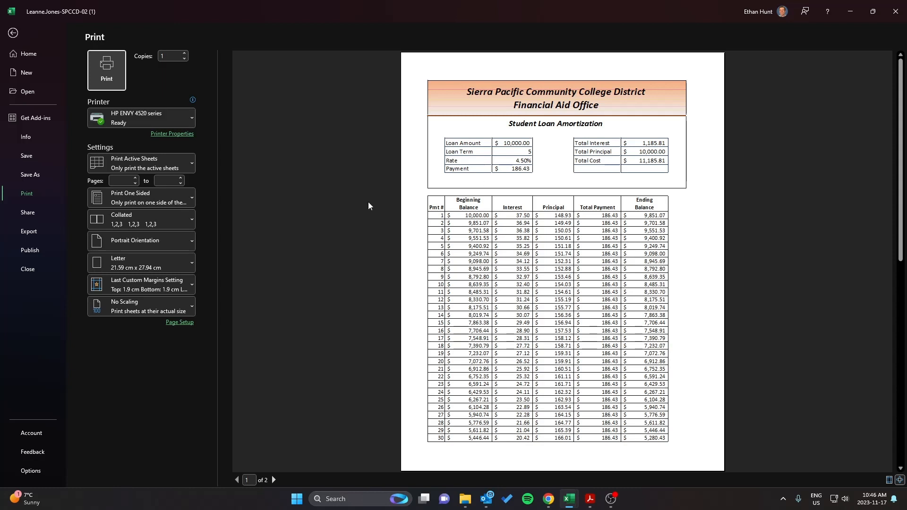
scroll(375, 216, "down", 1)
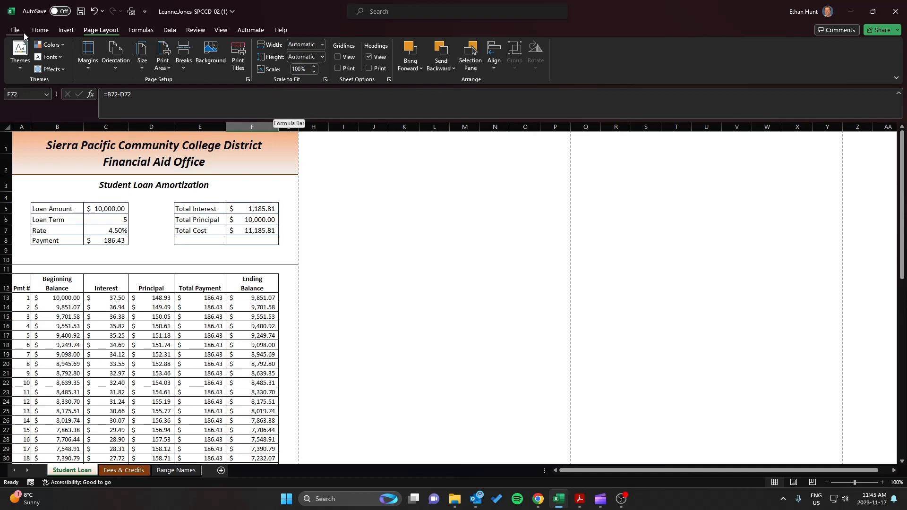
Review the print titles setting and the Student Loan sheet's print preview, and return to the worksheet.
left_click(239, 62)
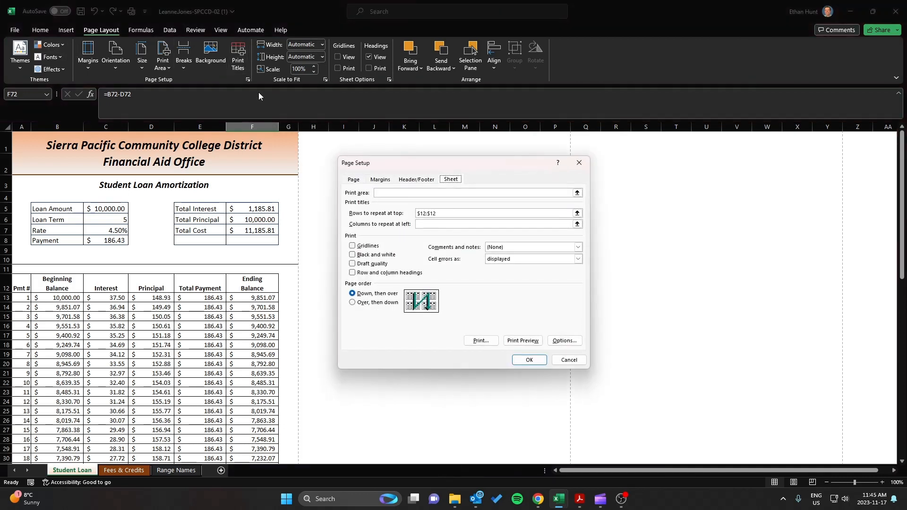
left_click(513, 341)
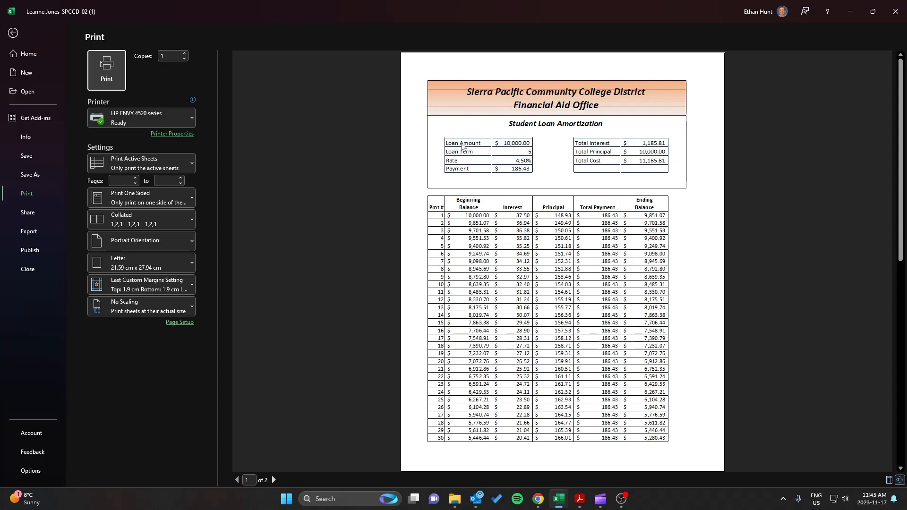
left_click(9, 33)
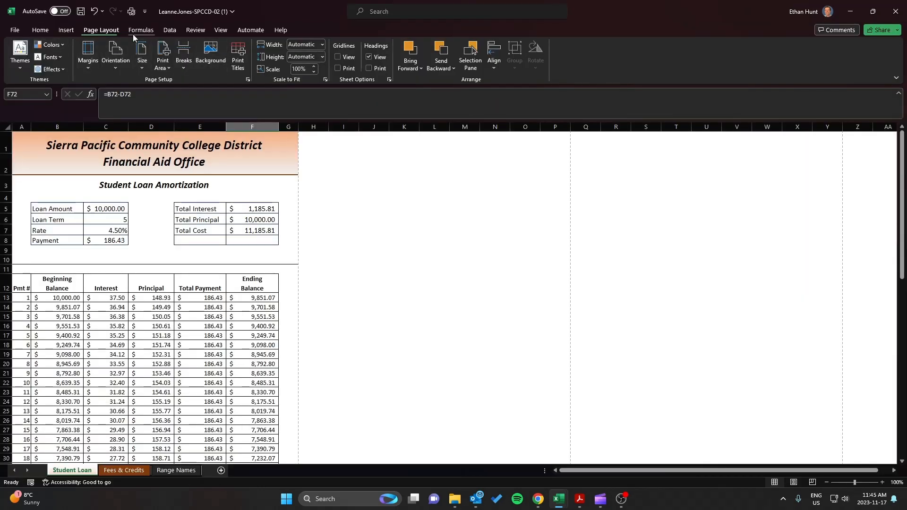
Center the Student Loan sheet horizontally on the printed page and open its print preview.
left_click(238, 56)
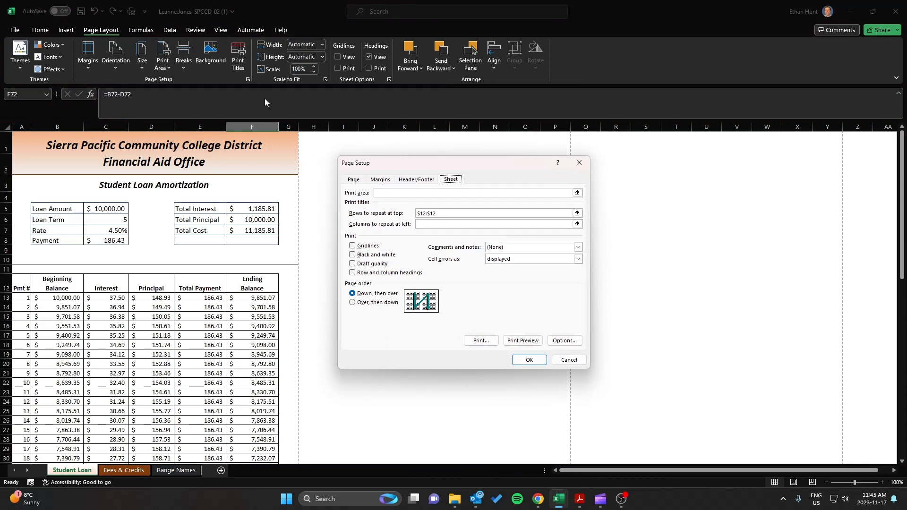
left_click(380, 180)
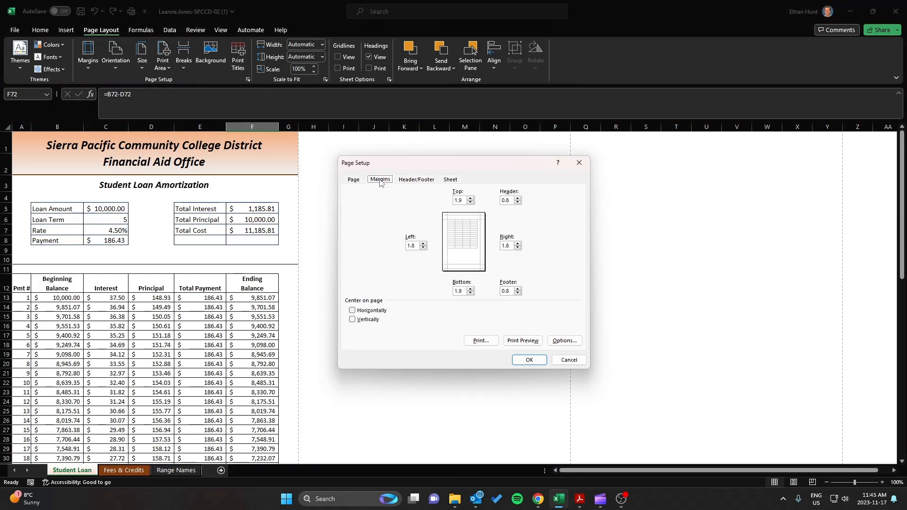
left_click(372, 310)
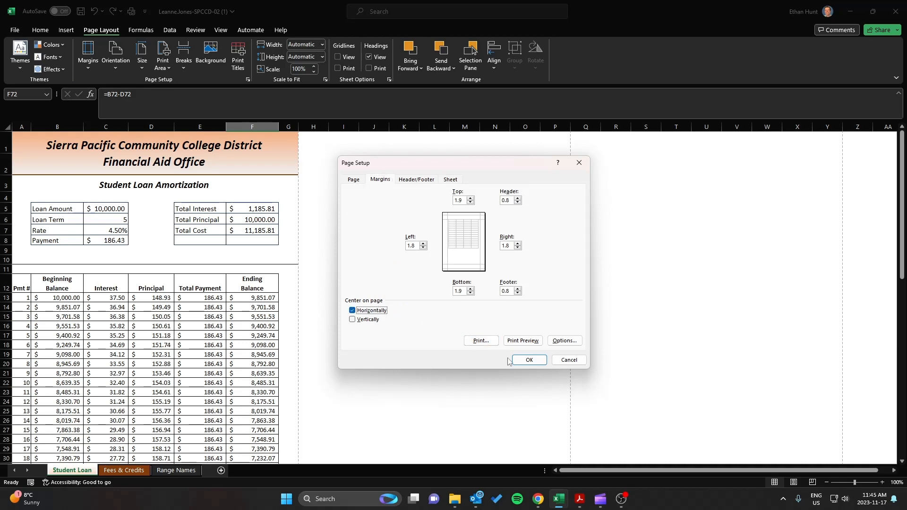
left_click(522, 341)
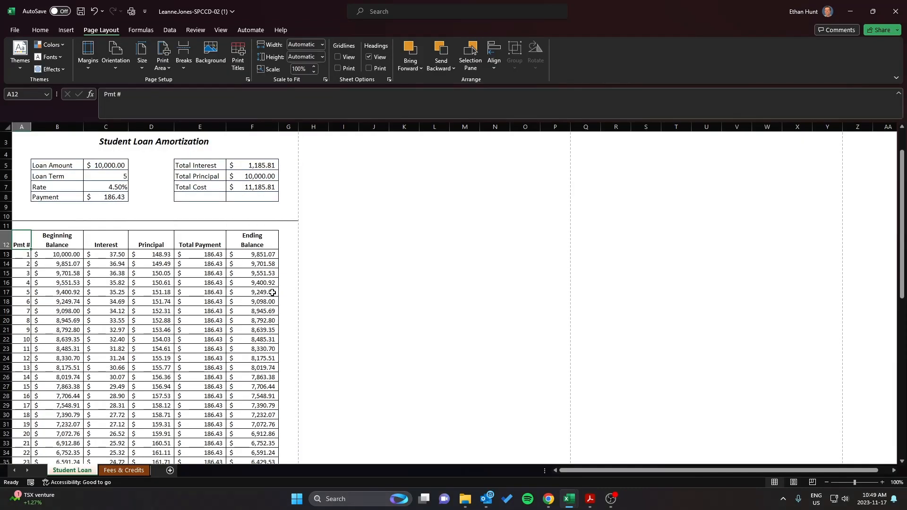
Review the completed Student Loan sheet from the loan details down to the final Ending Balance in F72.
scroll(44, 305, "up", 1)
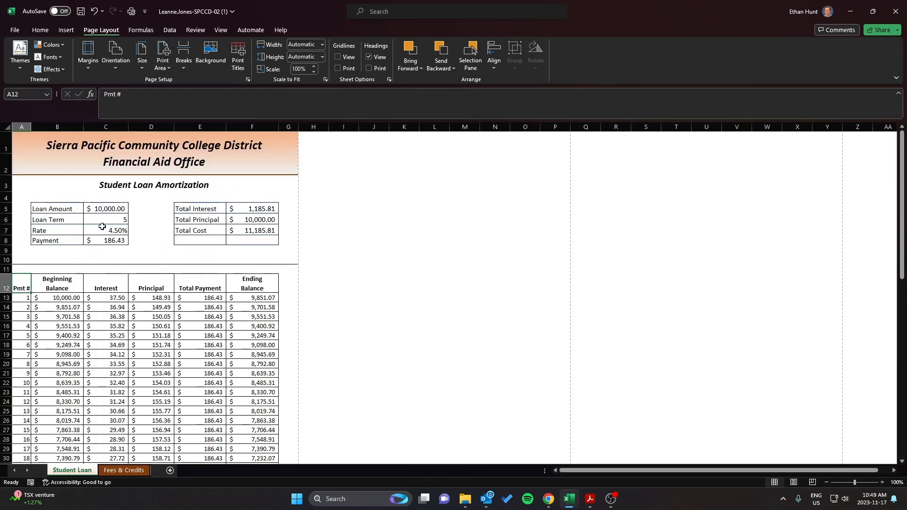
left_click(104, 220)
left_click(157, 240)
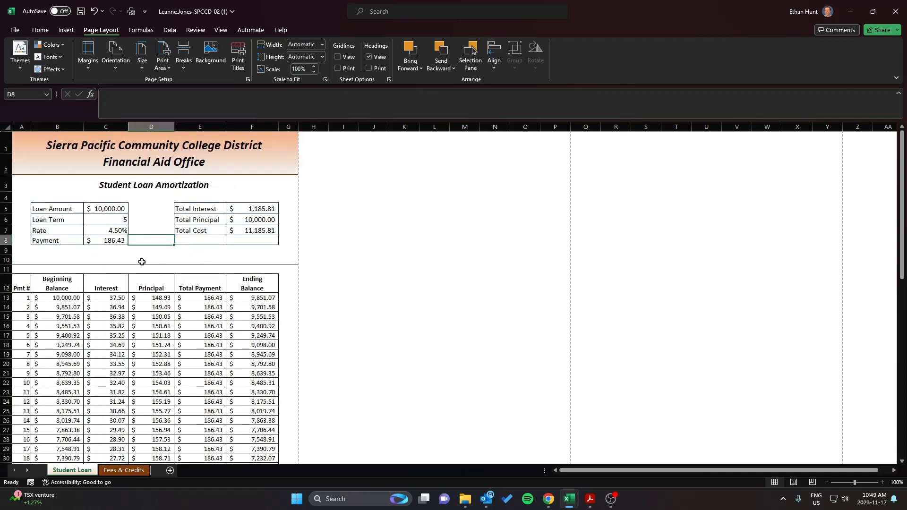
scroll(181, 306, "down", 16)
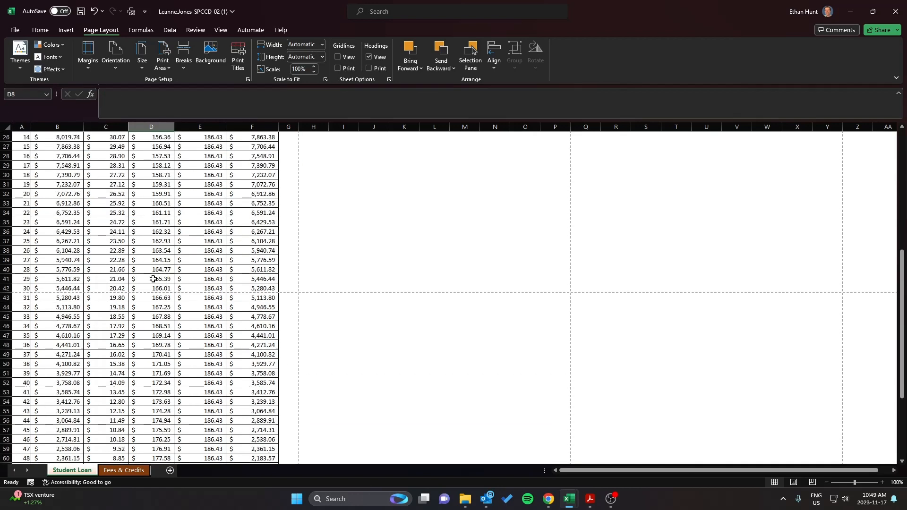
left_click(247, 340)
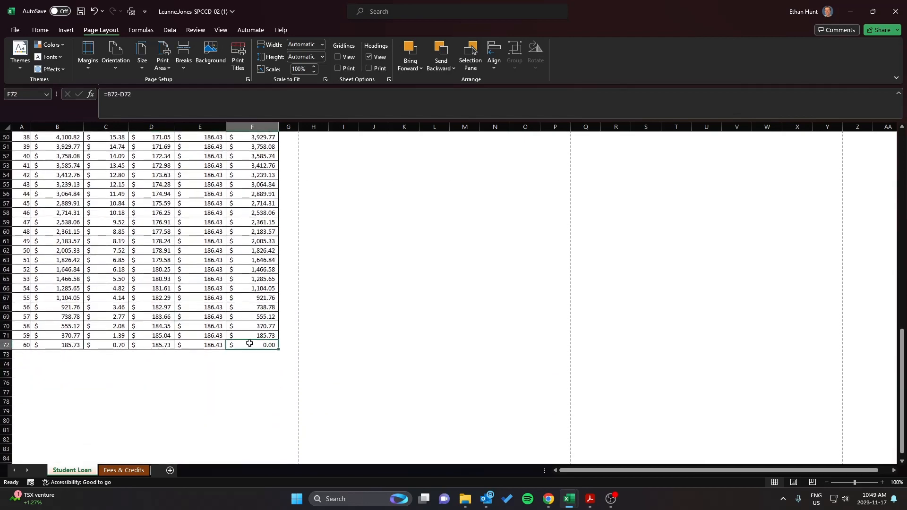
scroll(169, 334, "up", 8)
scroll(167, 334, "up", 9)
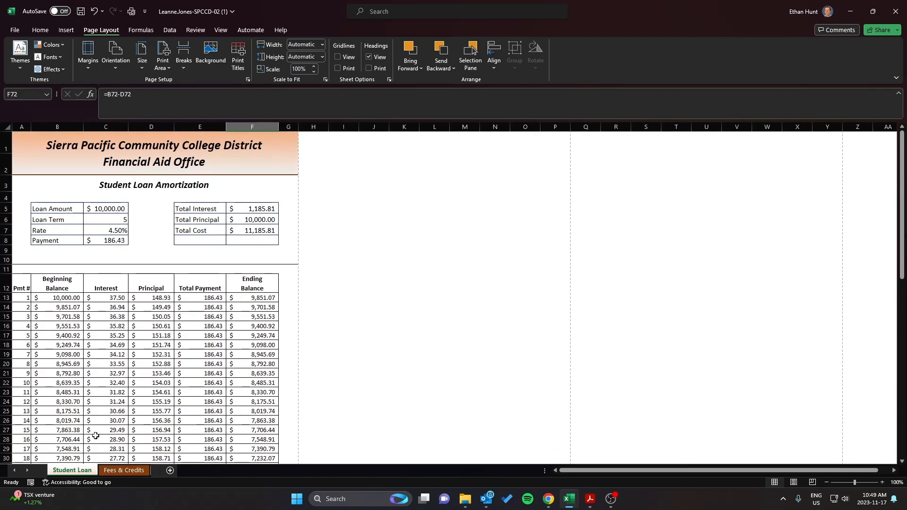
Switch to the Fees & Credits sheet and examine the empty Total Fees column and the department summary table.
left_click(130, 472)
left_click(290, 307)
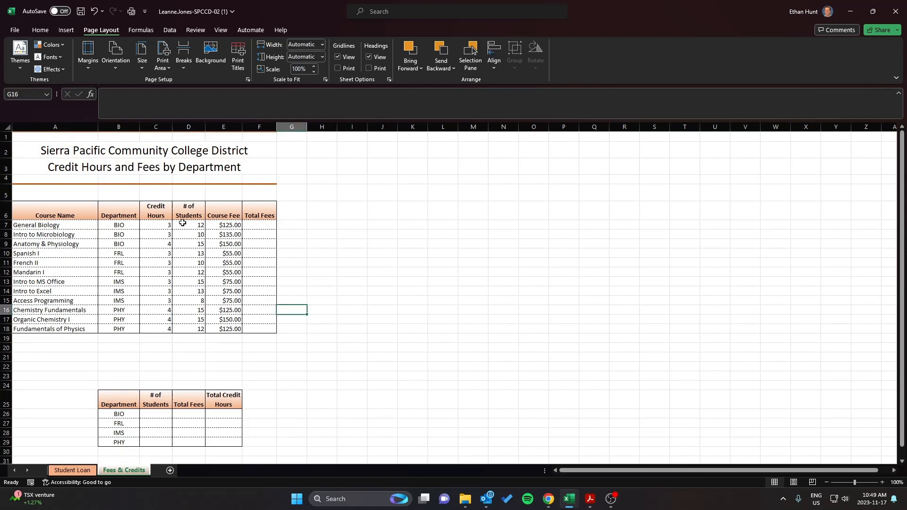
left_click(259, 226)
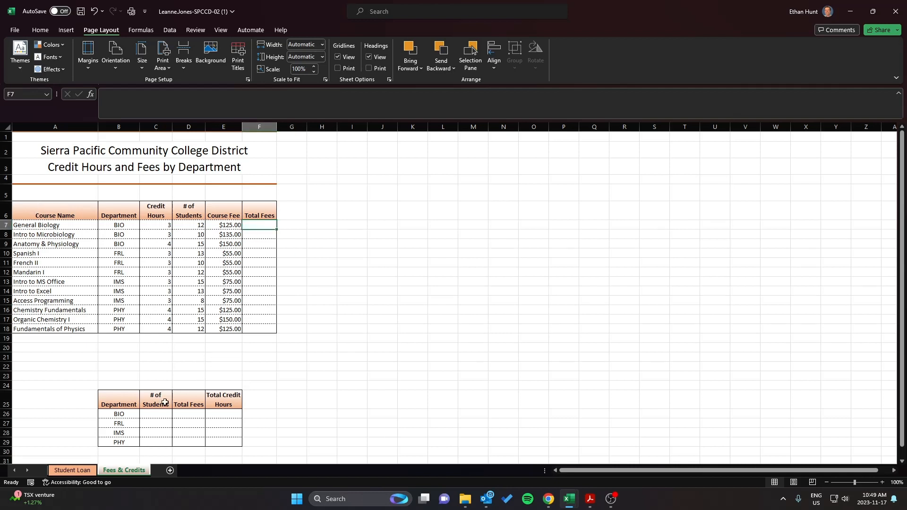
left_click(144, 414)
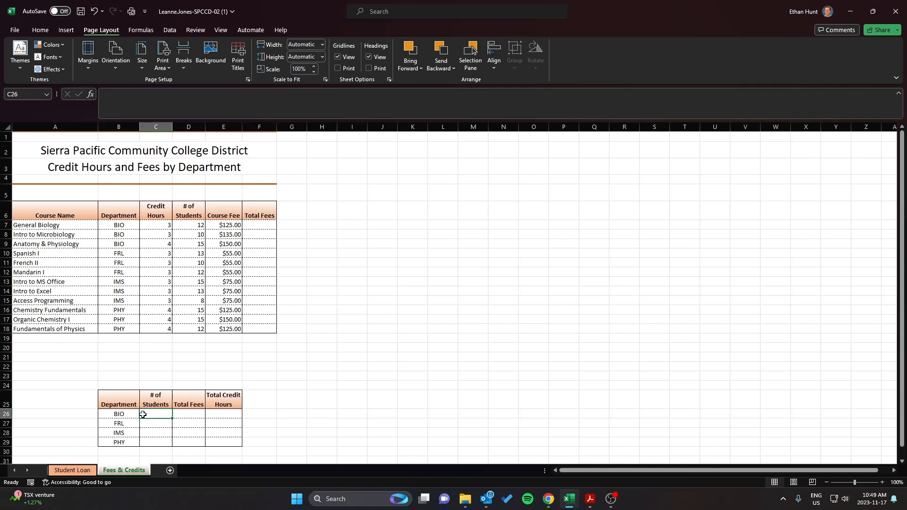
left_click(189, 420)
left_click(109, 416)
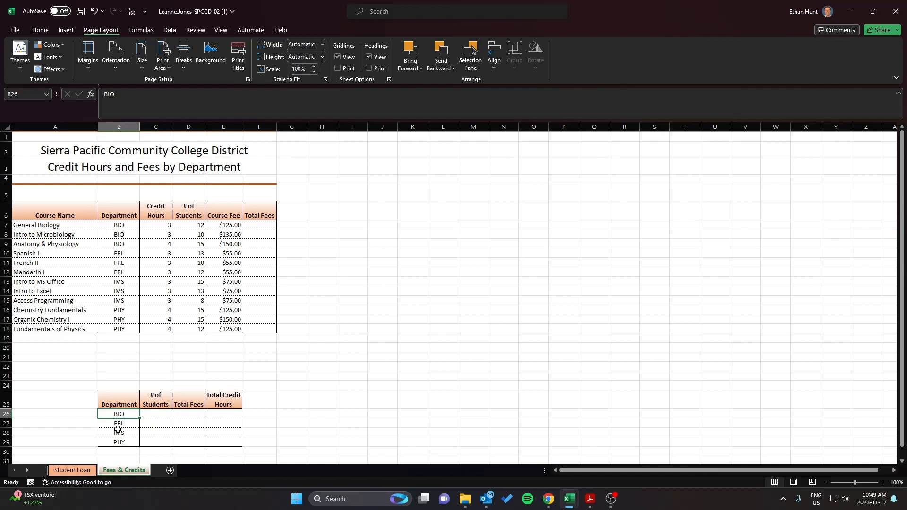
left_click(117, 427)
left_click(118, 431)
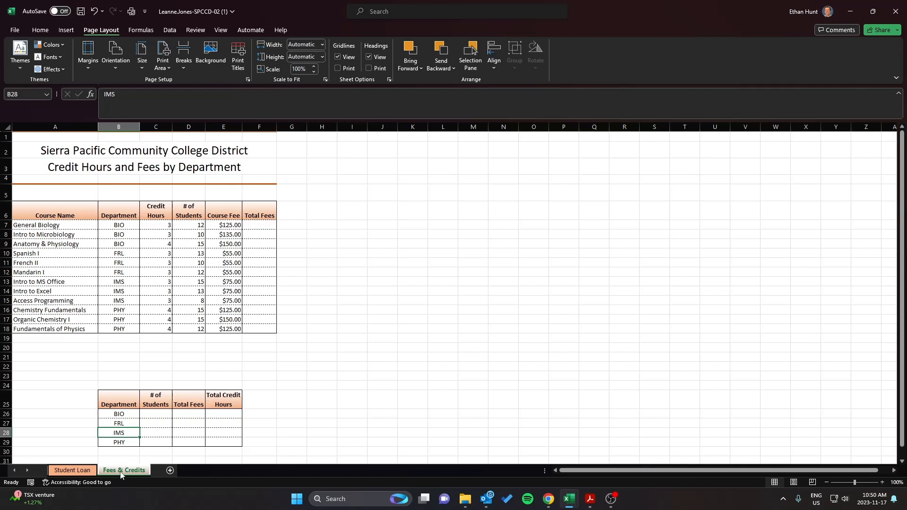
Enter the formula =D7*E7 for General Biology's Total Fees in F7 and reselect that cell.
left_click(262, 228)
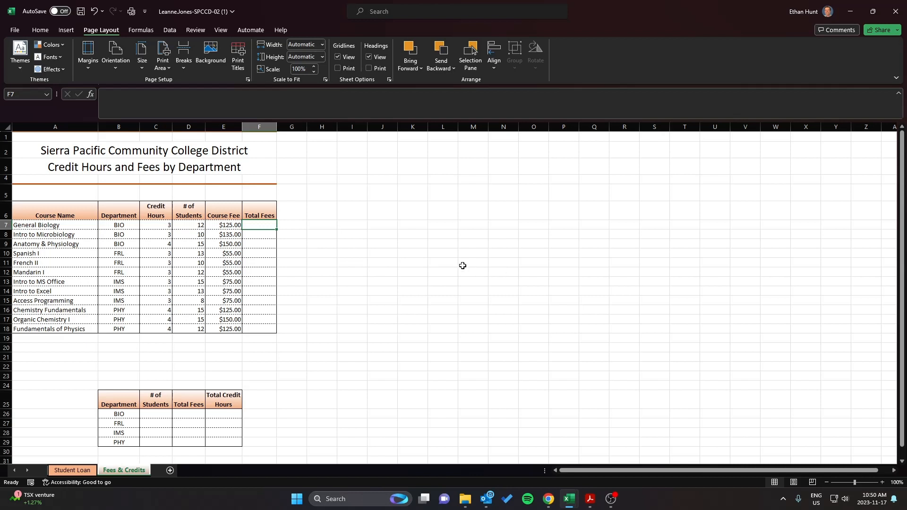
type("=")
left_click(189, 224)
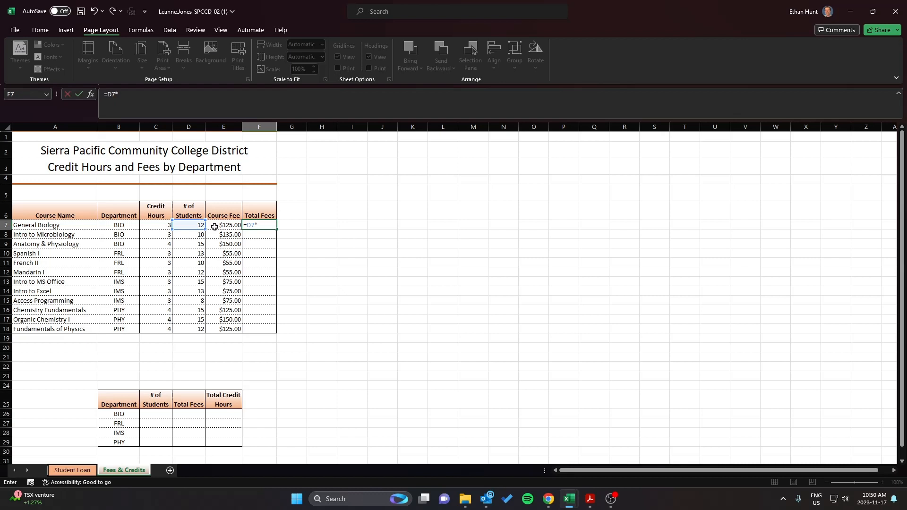
left_click(214, 226)
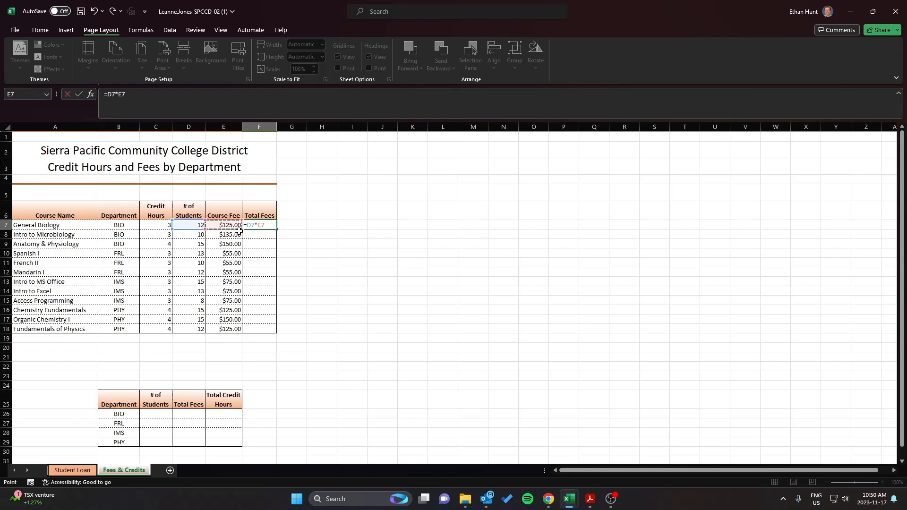
key("Return")
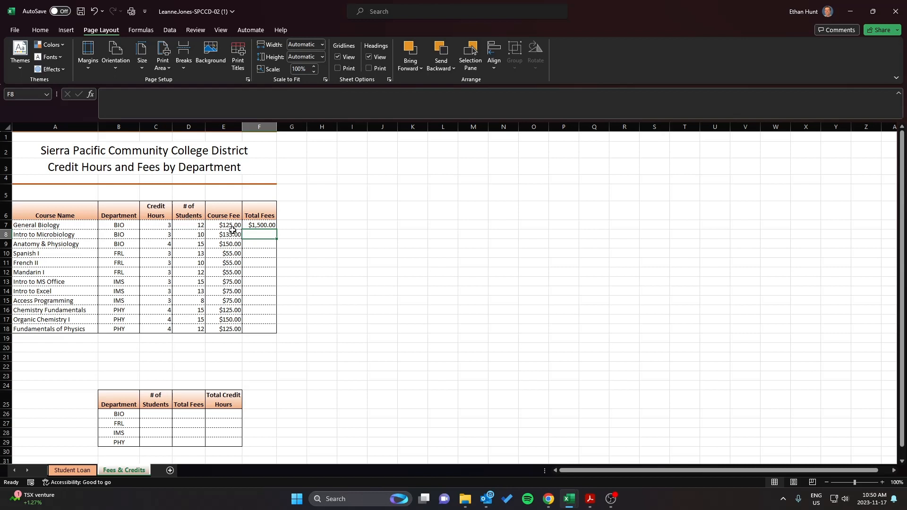
left_click(261, 225)
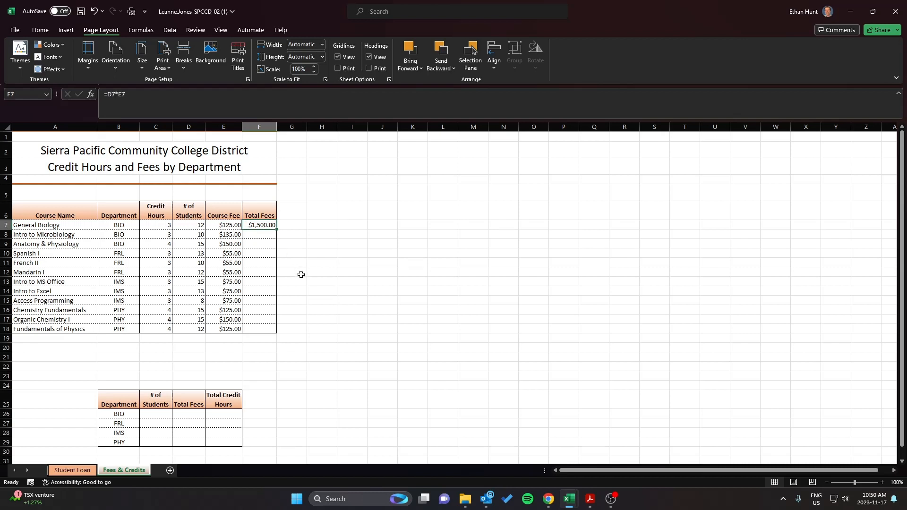
Fill the Total Fees formula from F7 down through the last course in row 18 and check the lower cells.
double_click(277, 230)
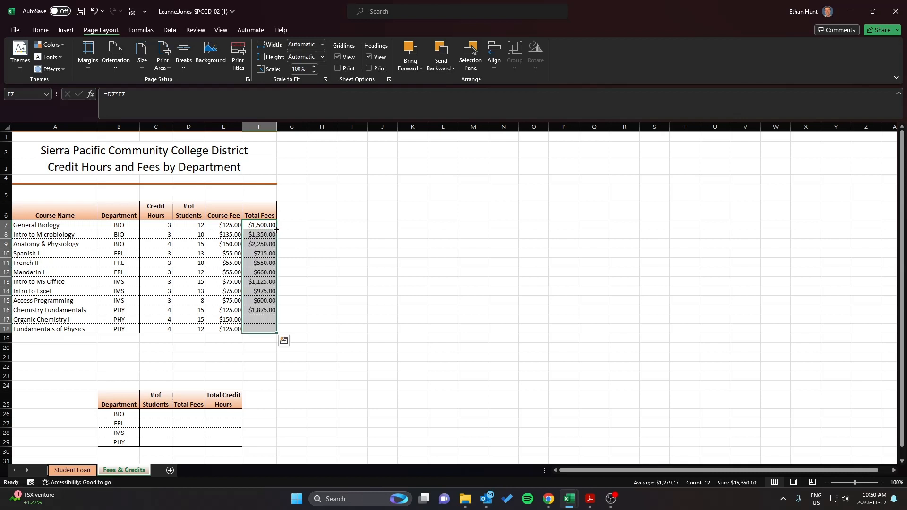
left_click(251, 311)
left_click(252, 328)
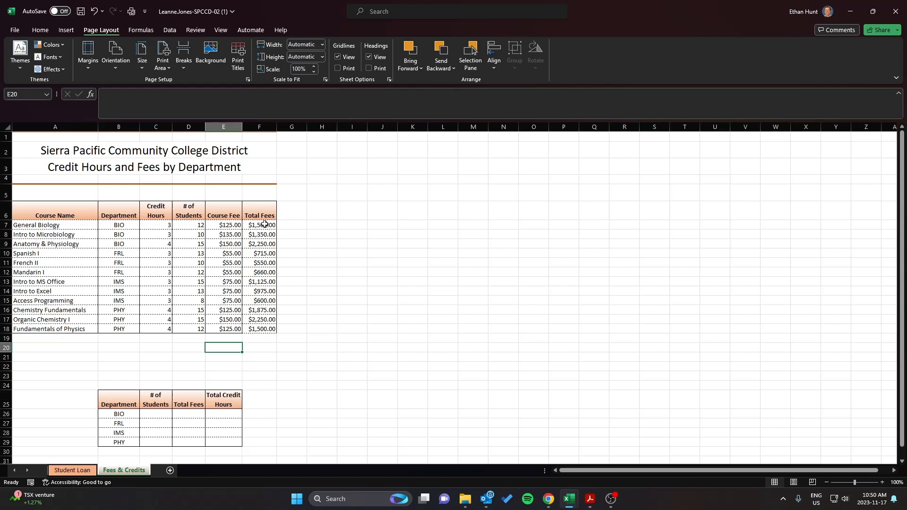
Apply the Currency number format to the course Total Fees in F7:F18.
left_click_drag(265, 226, 263, 330)
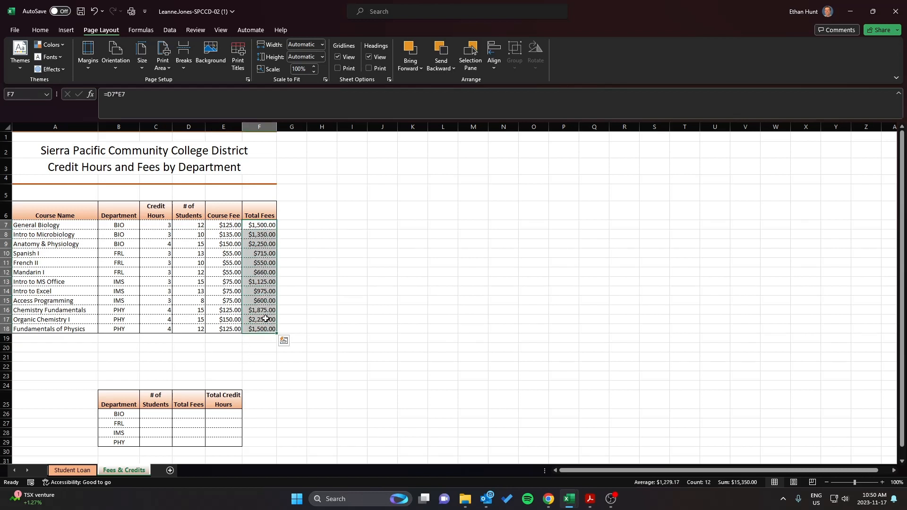
left_click(40, 32)
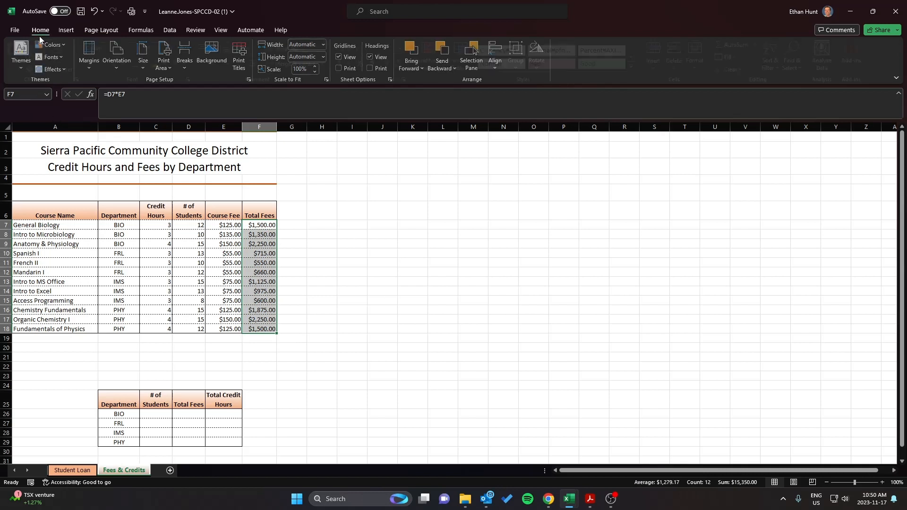
left_click(405, 48)
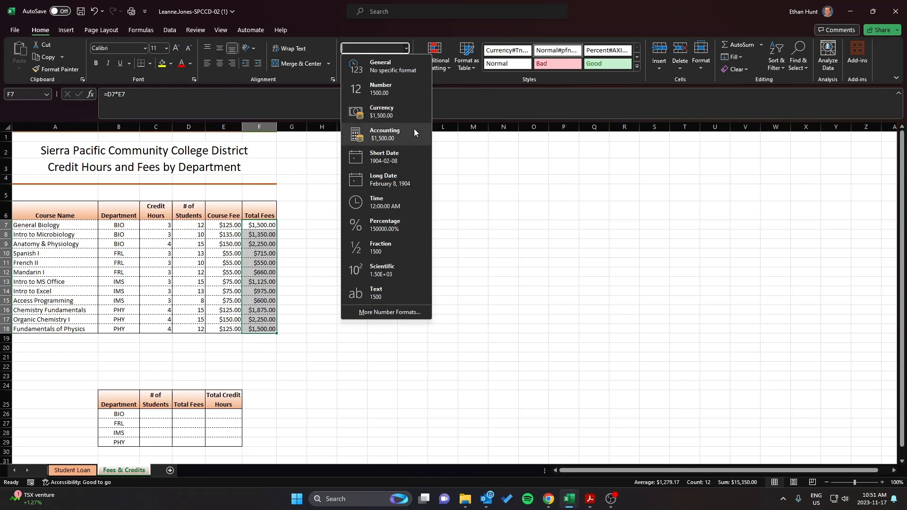
left_click(387, 114)
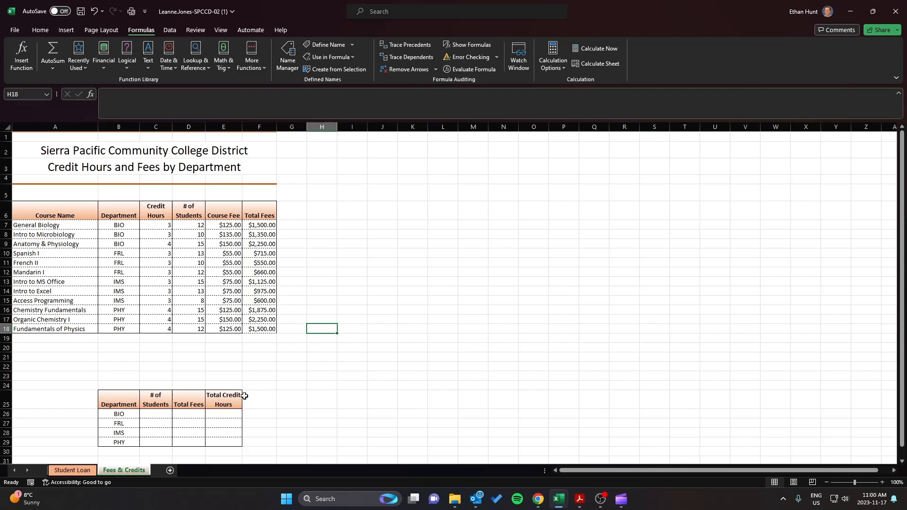
Start a SUMIF function in C26 for BIO's number of students, with the absolute range $B$7:$B$18.
left_click_drag(119, 405, 214, 444)
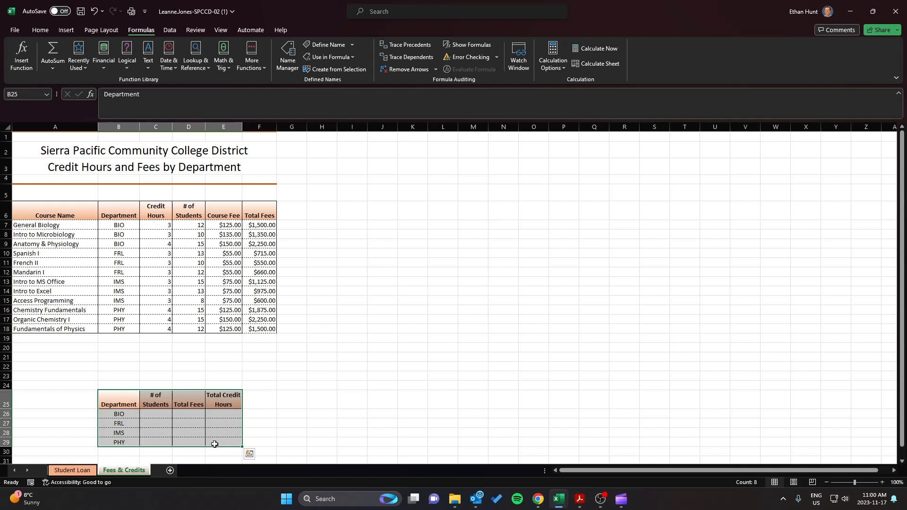
left_click(165, 414)
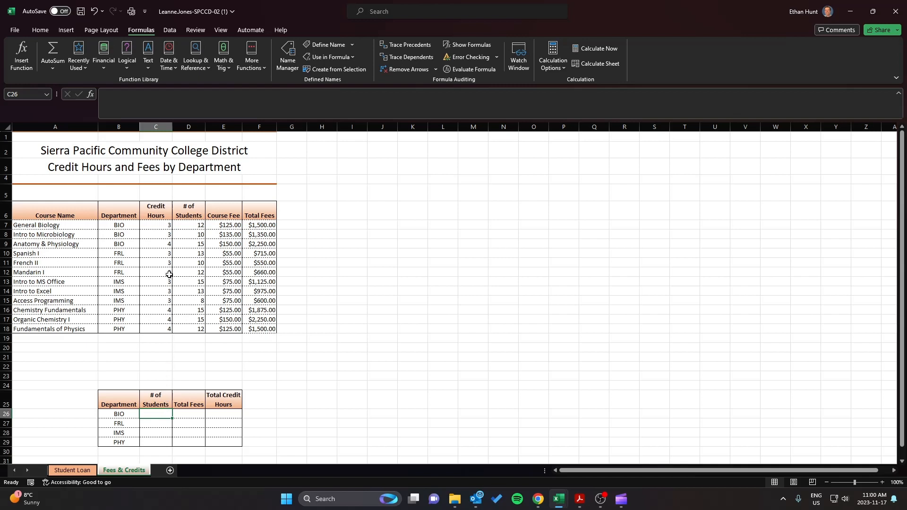
left_click(224, 60)
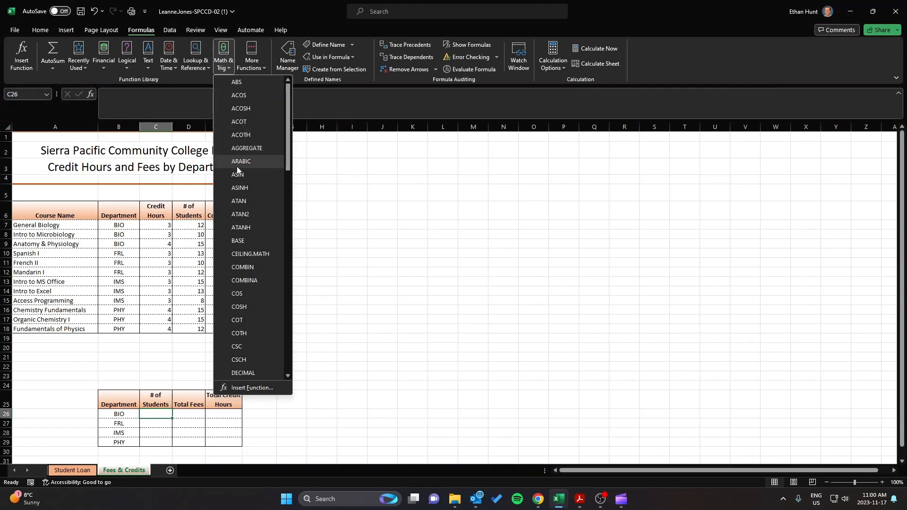
scroll(245, 229, "down", 12)
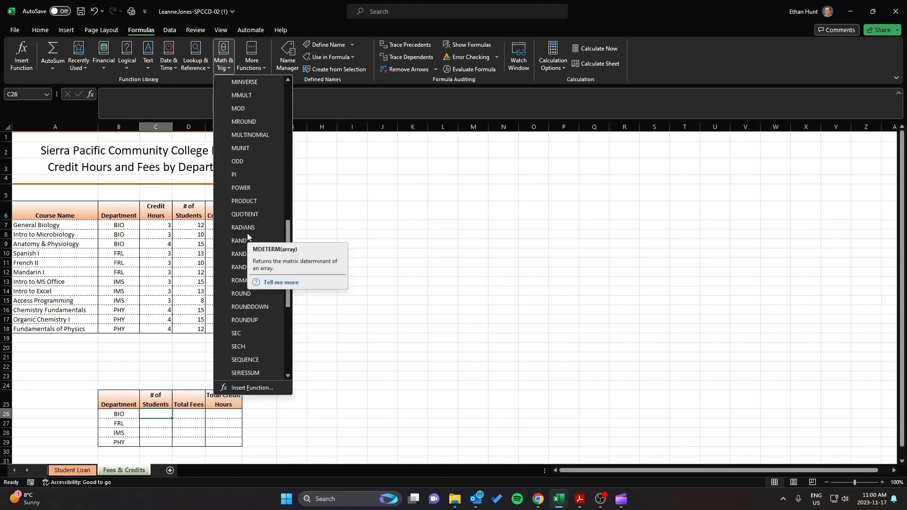
scroll(248, 233, "down", 4)
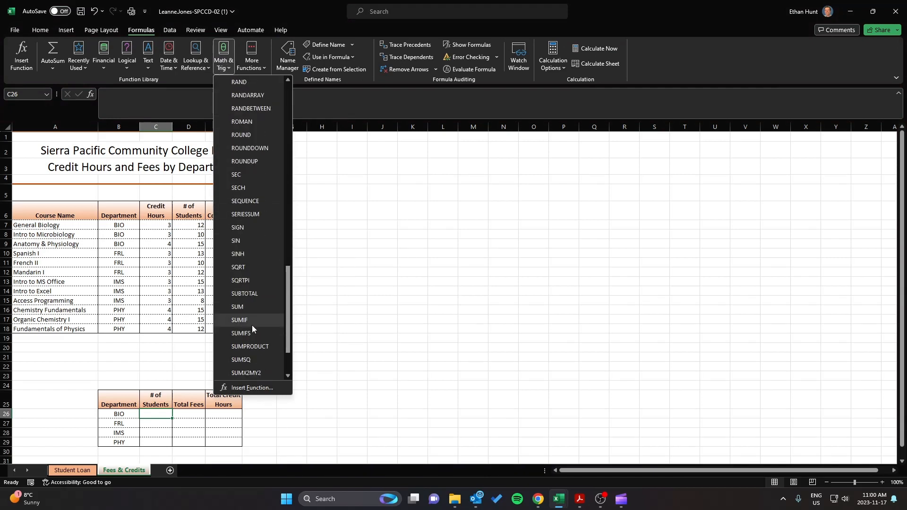
left_click(251, 321)
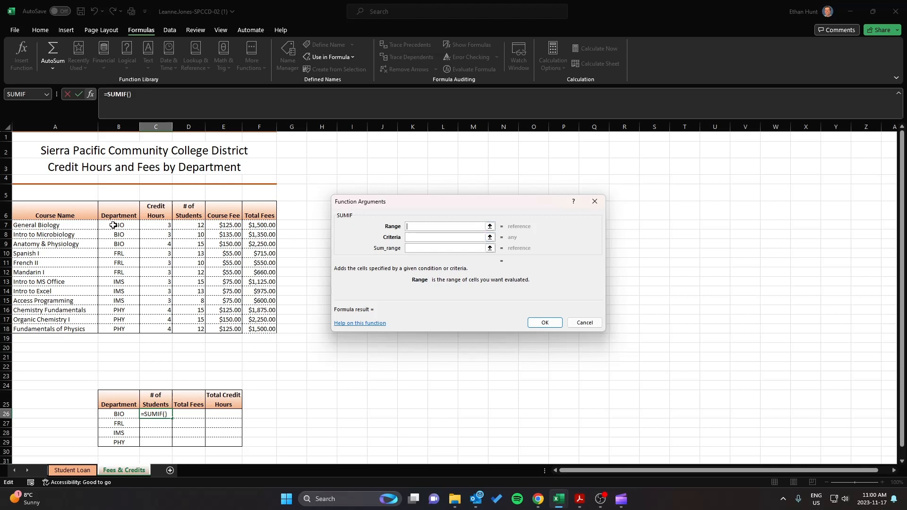
left_click_drag(115, 226, 121, 328)
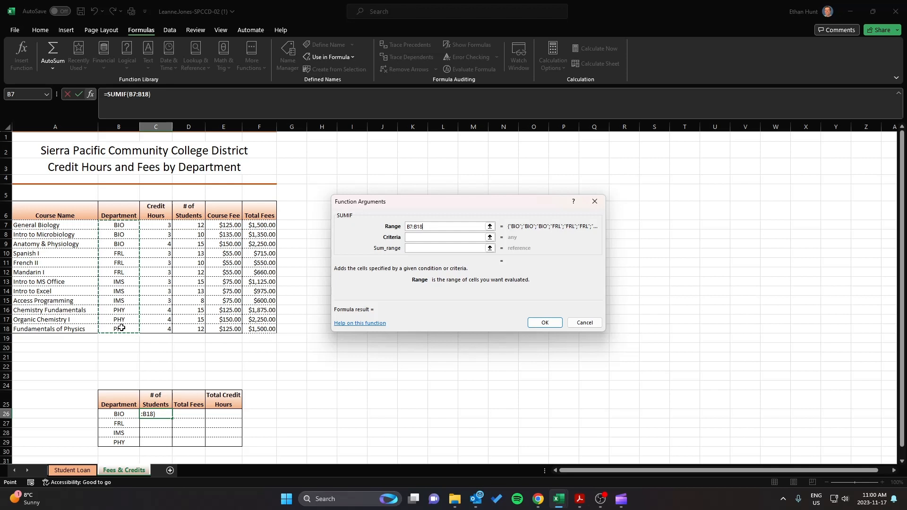
key("F4")
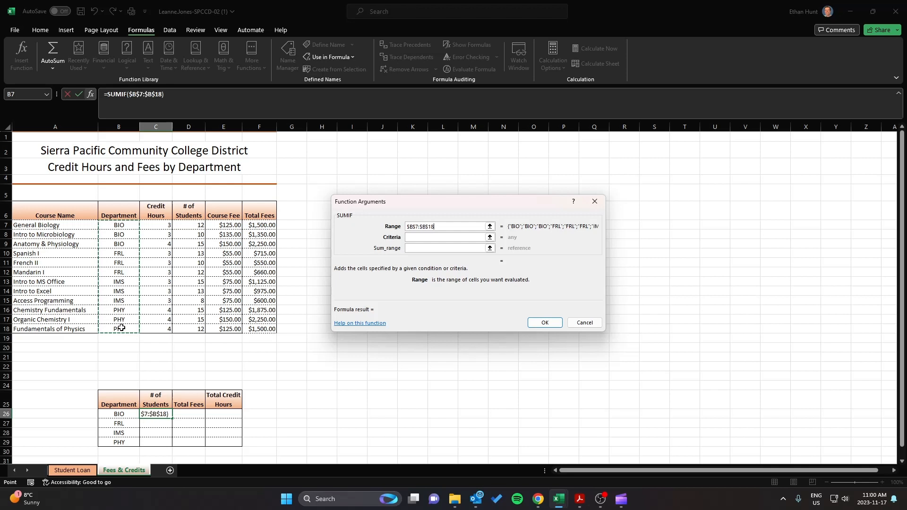
Set the SUMIF criteria to the BIO department cell as the mixed reference $B26.
left_click(420, 237)
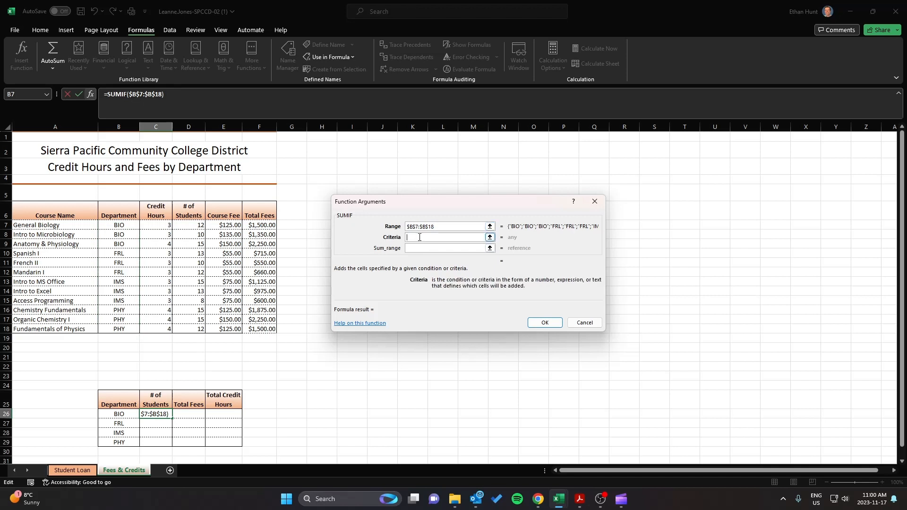
left_click(120, 416)
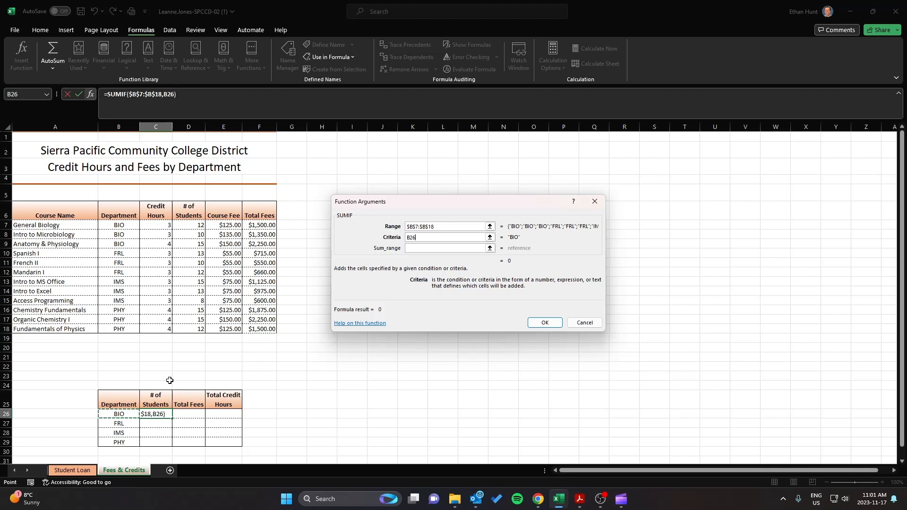
type("44")
key("BackSpace")
key("BackSpace")
key("F4")
key("F4")
key("F4")
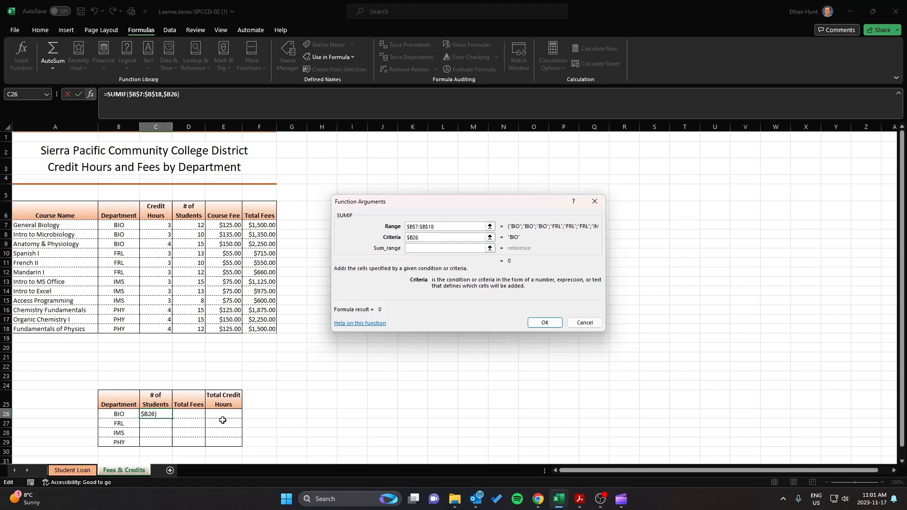
Set the SUMIF sum range to the student counts $D$7:$D$18 as an absolute reference and finish the function.
left_click(444, 248)
left_click(441, 248)
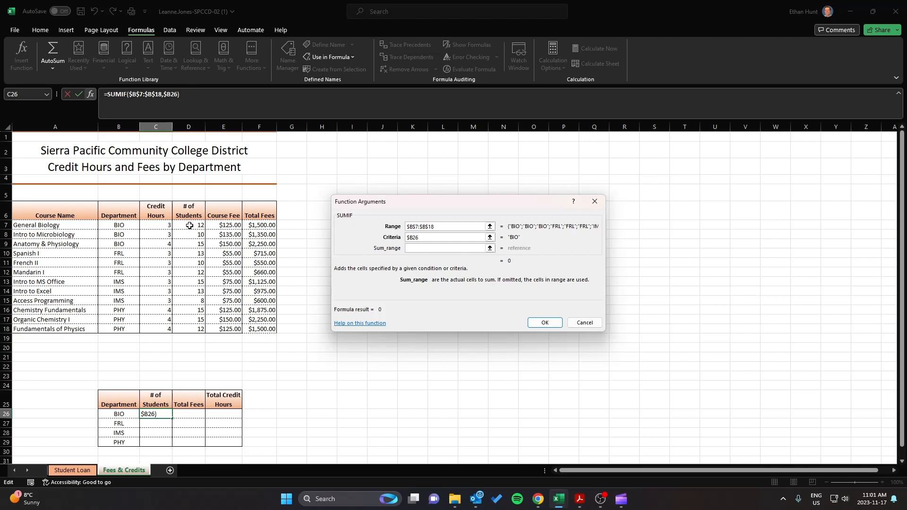
left_click_drag(189, 282, 189, 301)
left_click_drag(193, 225, 196, 270)
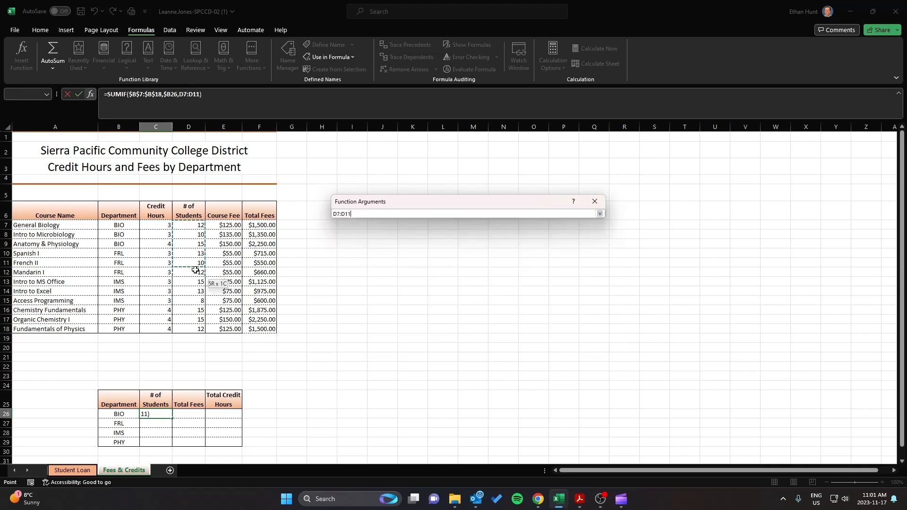
left_click_drag(205, 304, 205, 331)
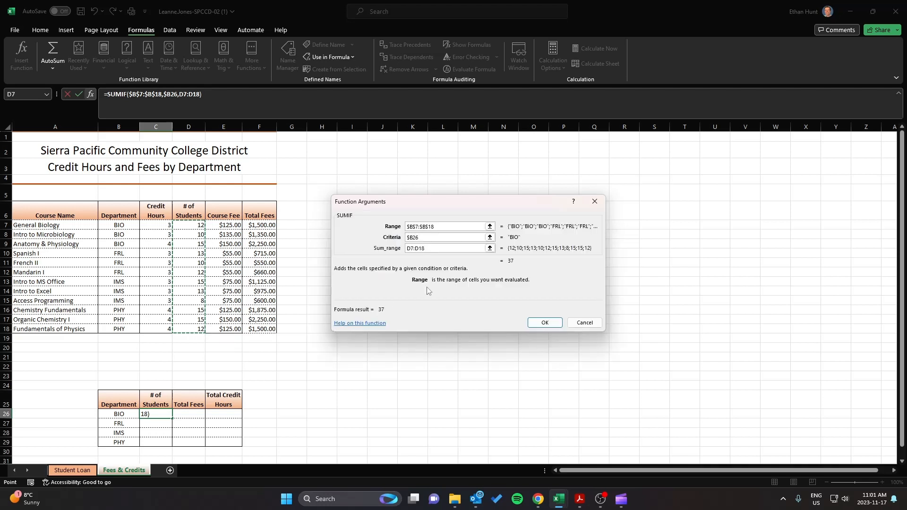
key("F4")
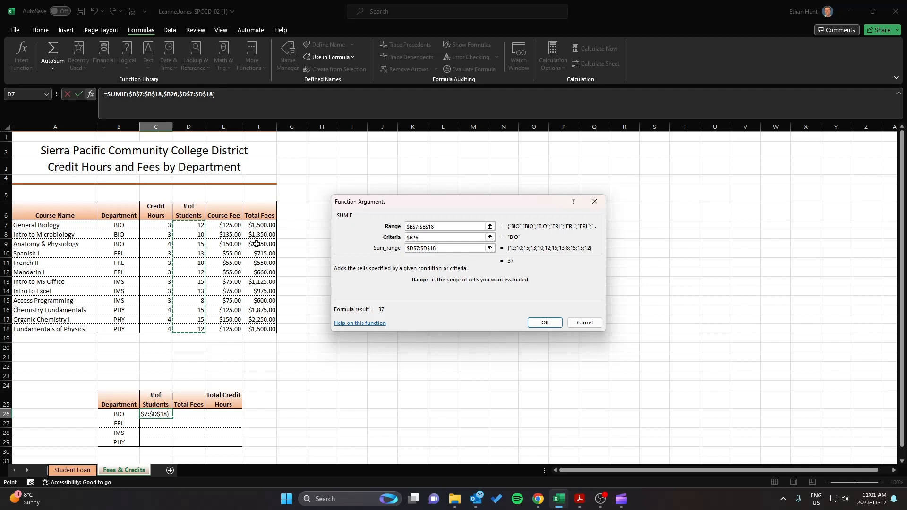
left_click(446, 228)
left_click(531, 326)
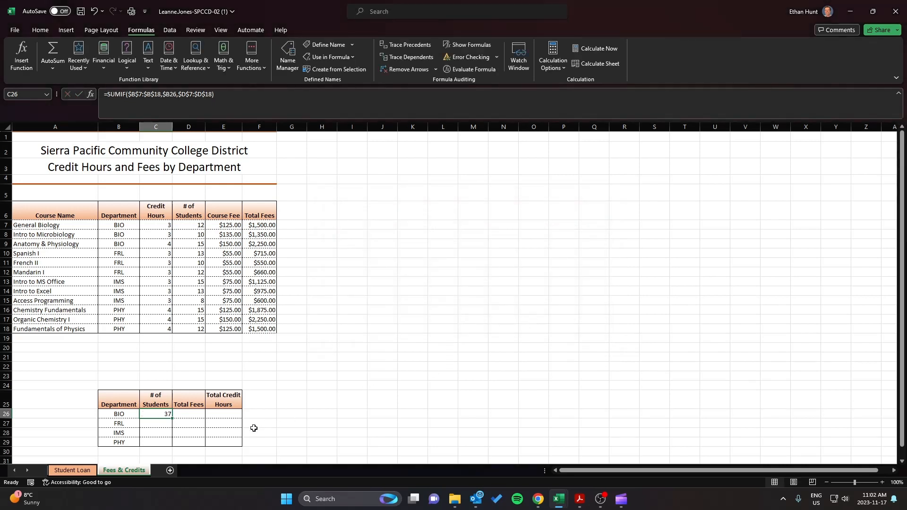
Fill the # of Students formula from C26 down to C29 without formatting and check the filled cells.
left_click(156, 431)
left_click(158, 414)
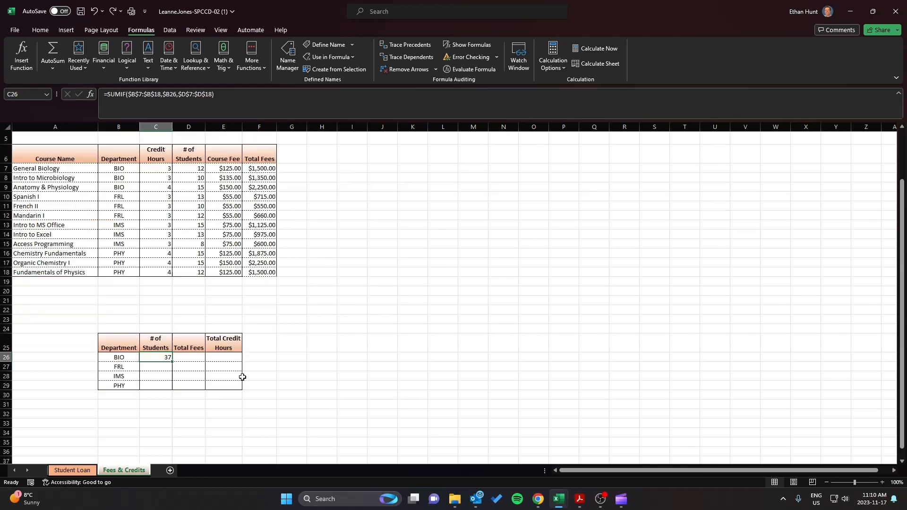
left_click(284, 377)
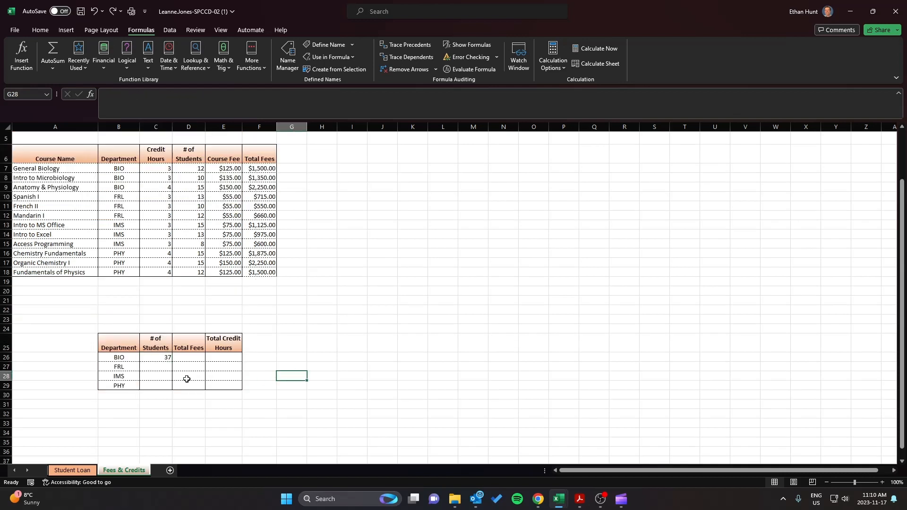
left_click(151, 360)
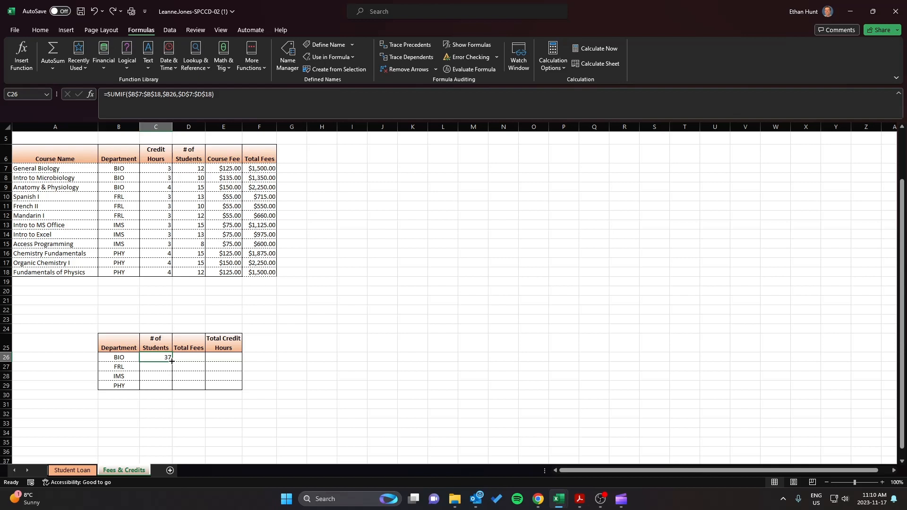
left_click_drag(173, 361, 175, 391)
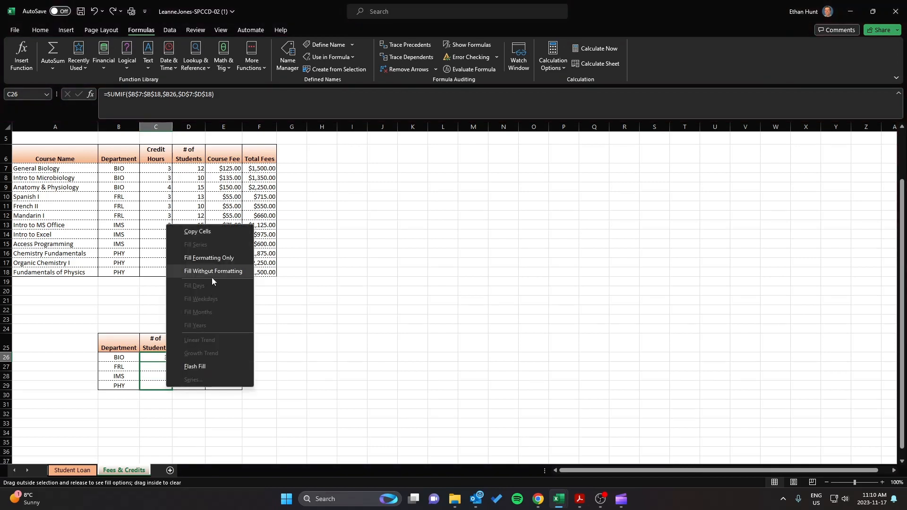
left_click(212, 277)
left_click(183, 360)
left_click(157, 363)
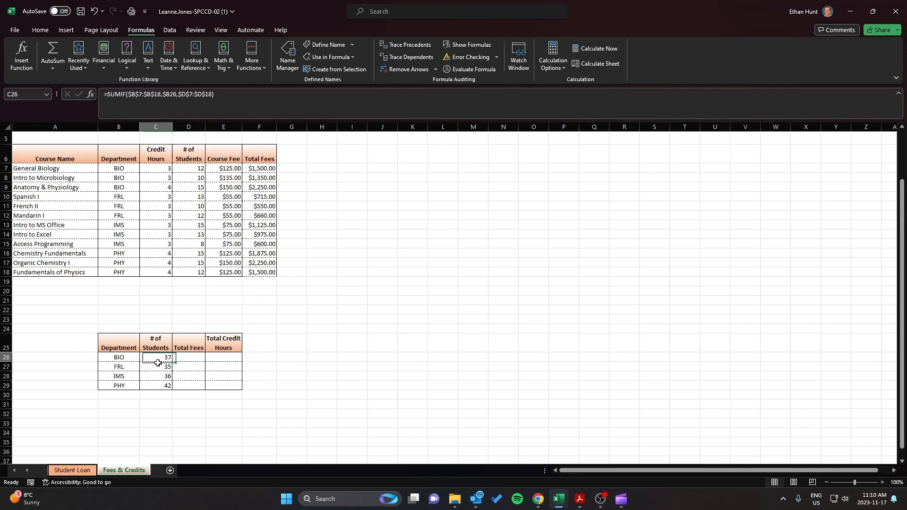
left_click_drag(158, 362, 159, 385)
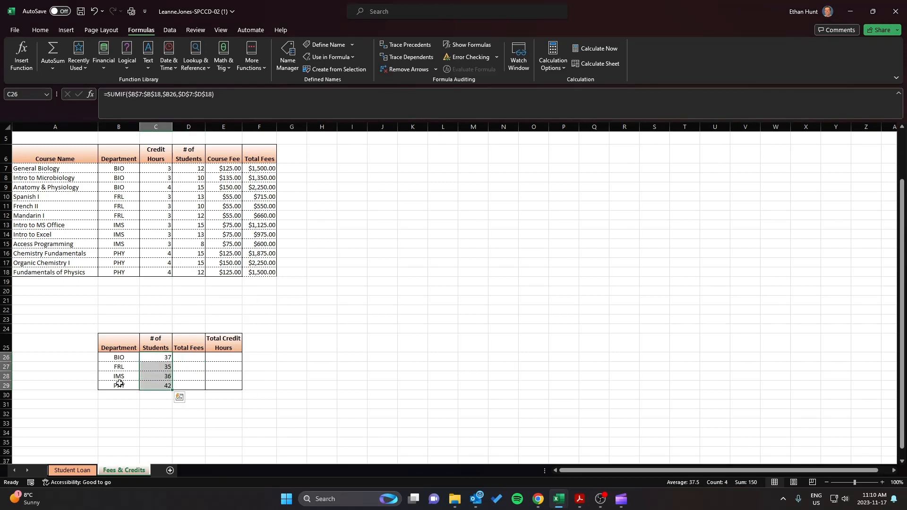
left_click(160, 359)
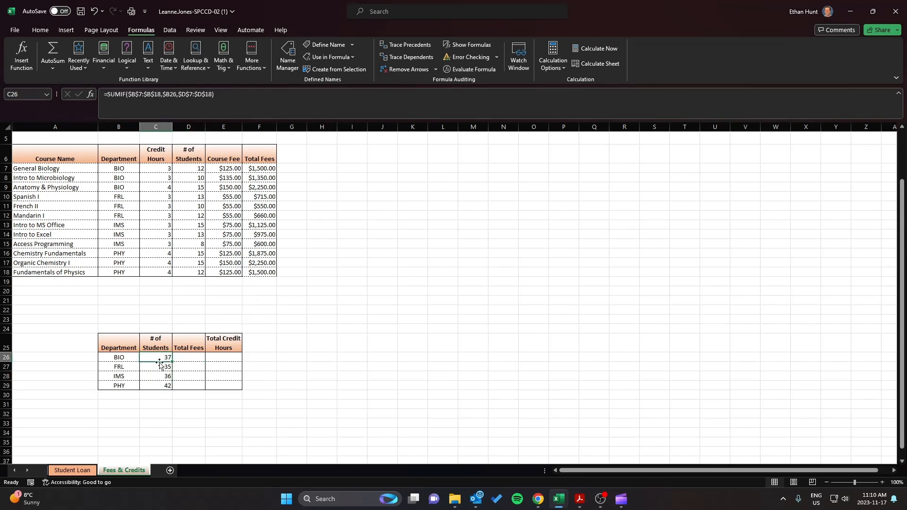
Copy the SUMIF formula from C26 across to D26:E26 without formatting.
left_click(180, 355)
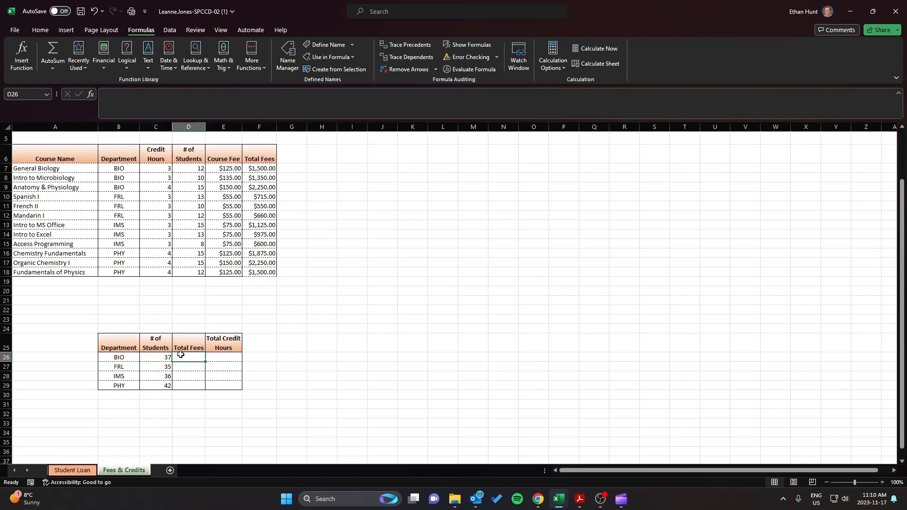
left_click(215, 355)
left_click(142, 357)
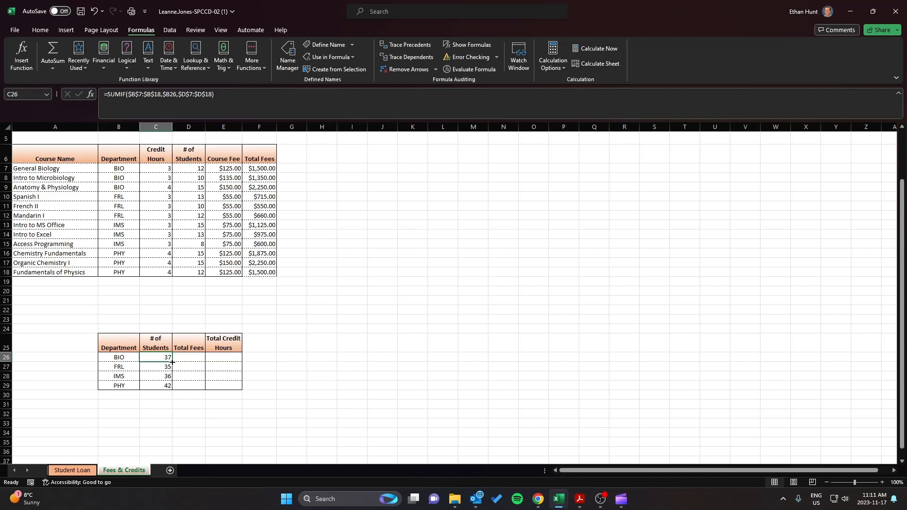
left_click_drag(172, 362, 228, 362)
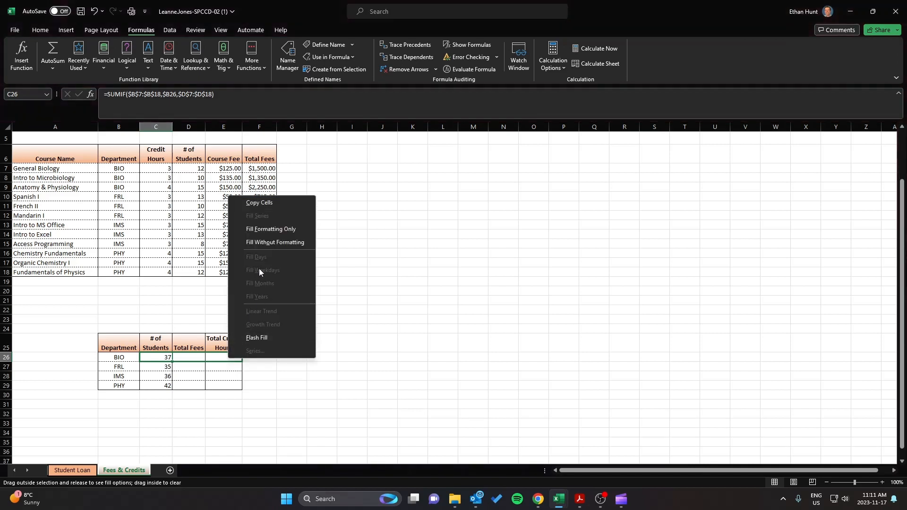
left_click(254, 246)
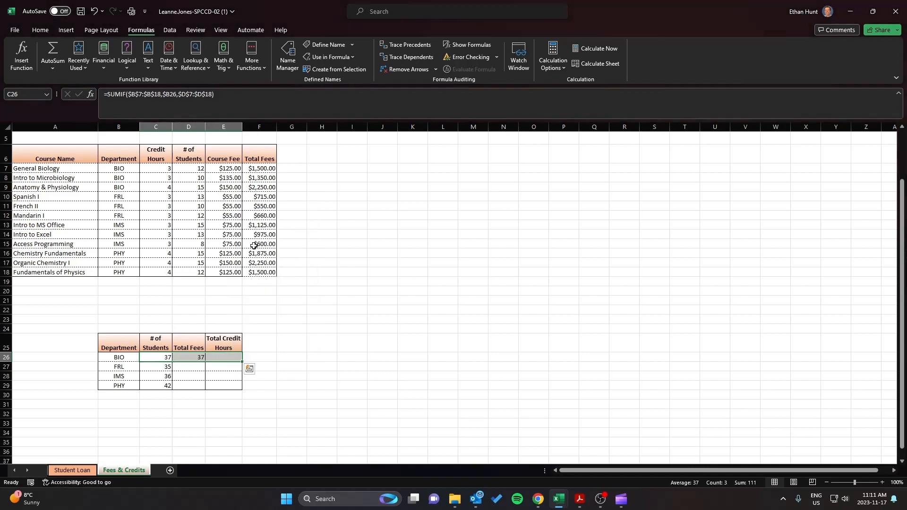
Check the copied formulas in E26 and D26 and trace the precedents of D26.
left_click(217, 358)
left_click(199, 359)
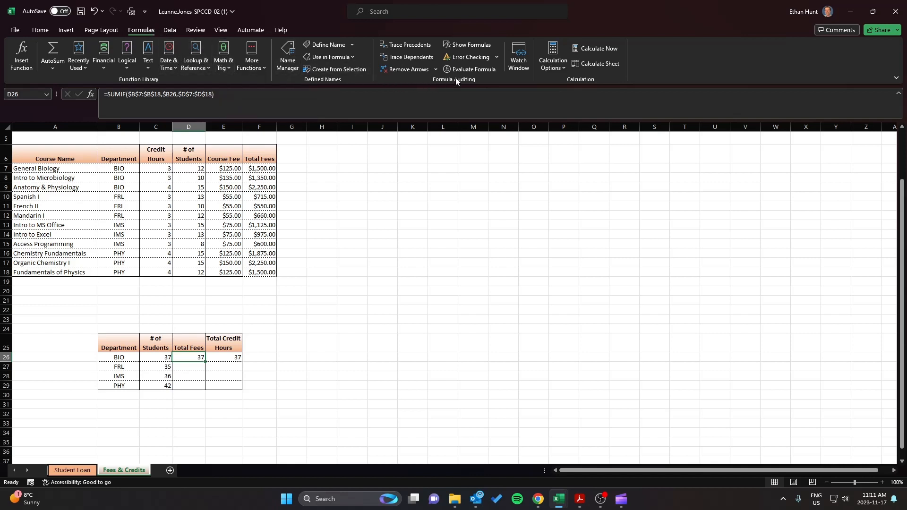
left_click(413, 46)
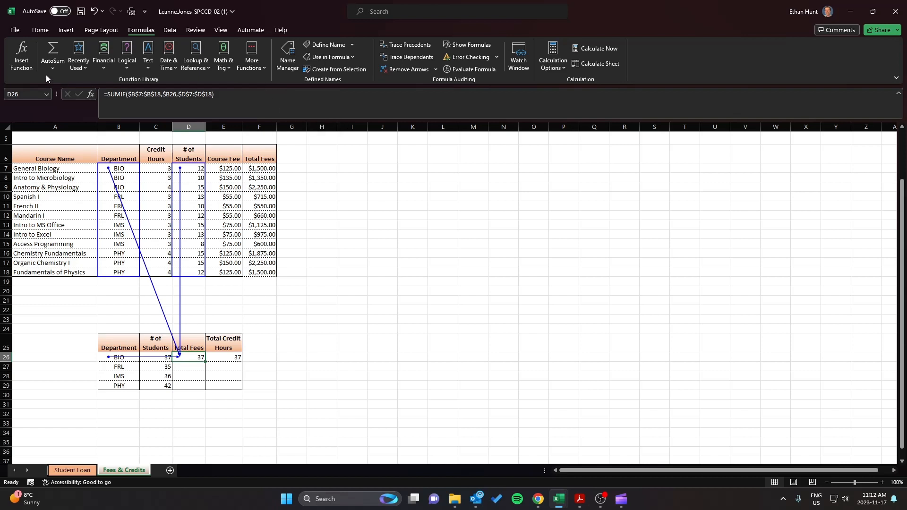
Change the sum range of D26's SUMIF to the total fees $F$7:$F$18 as an absolute reference.
left_click(24, 60)
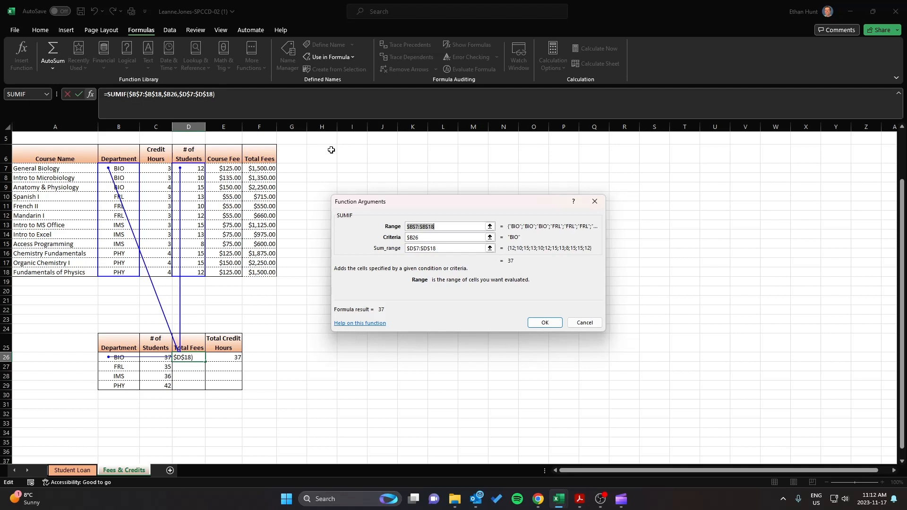
left_click(439, 248)
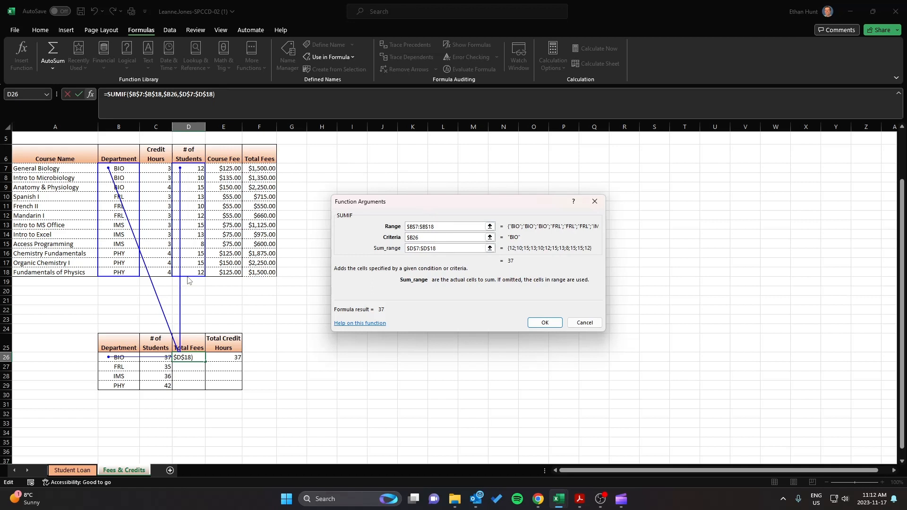
type("+")
left_click_drag(255, 170, 262, 273)
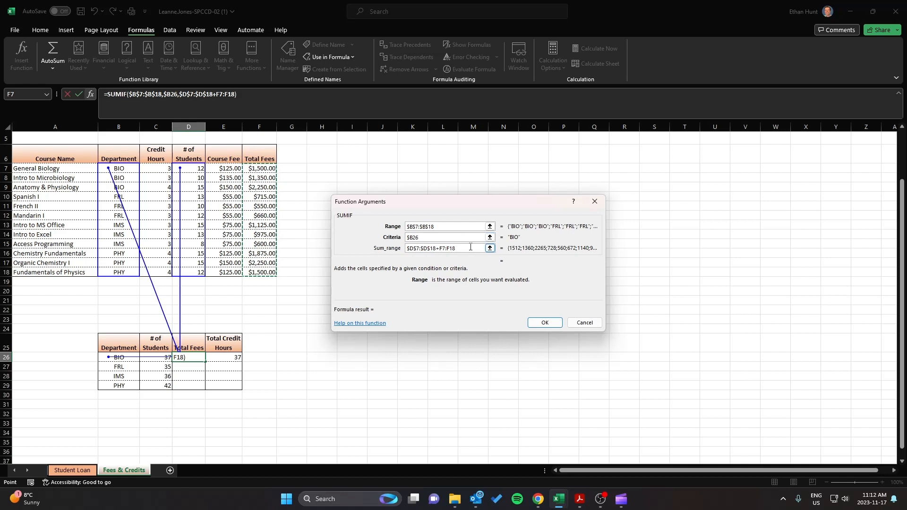
left_click_drag(481, 248, 376, 255)
key("BackSpace")
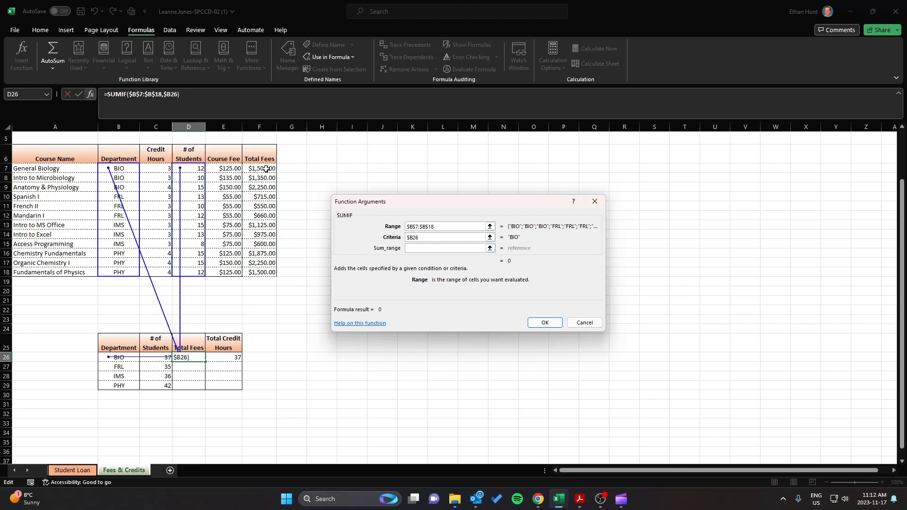
left_click_drag(266, 169, 269, 273)
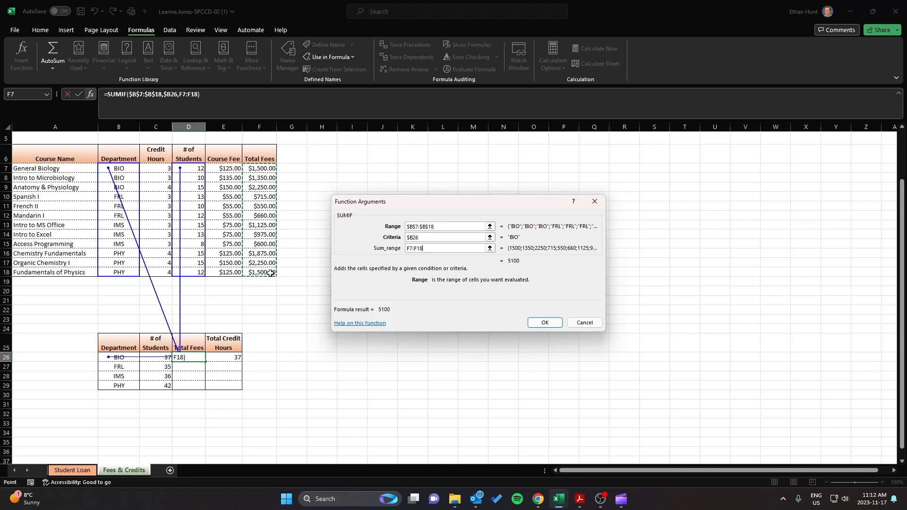
key("F4")
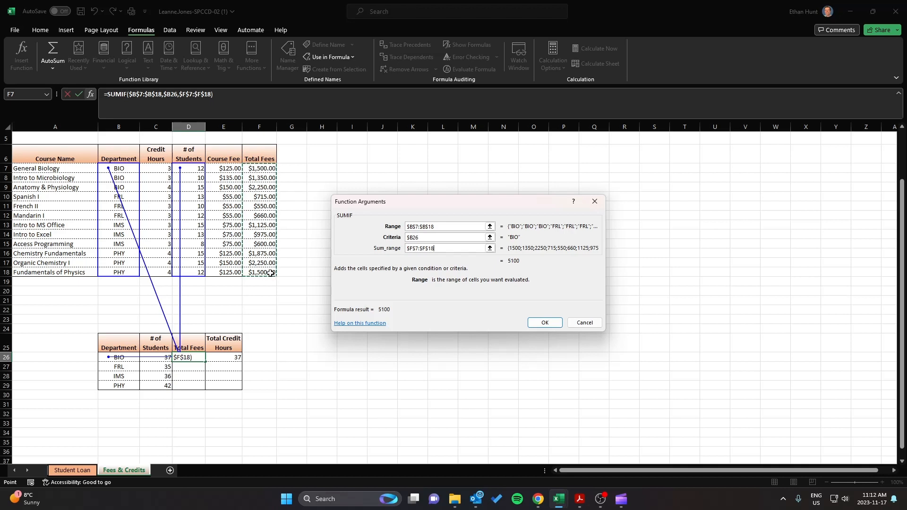
left_click(543, 324)
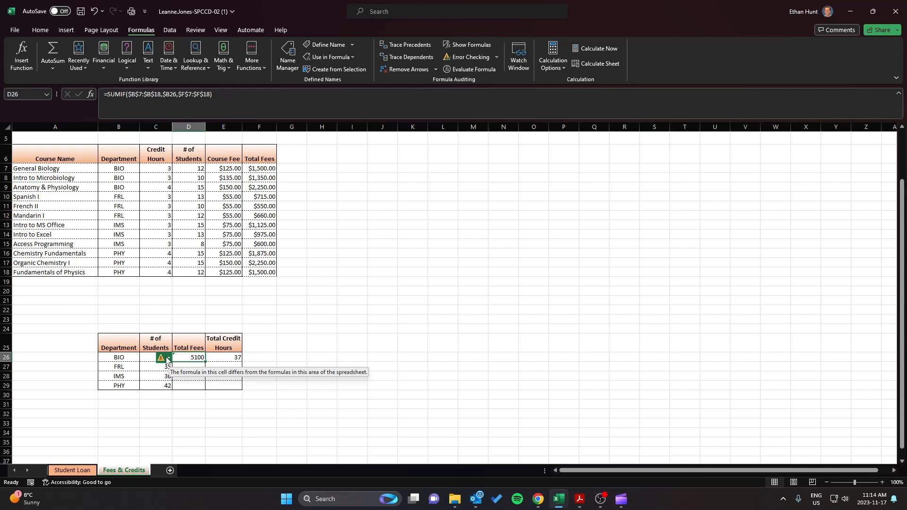
Ignore the inconsistent formula error on D26 and fill its Total Fees formula down to D29 without formatting.
left_click(167, 360)
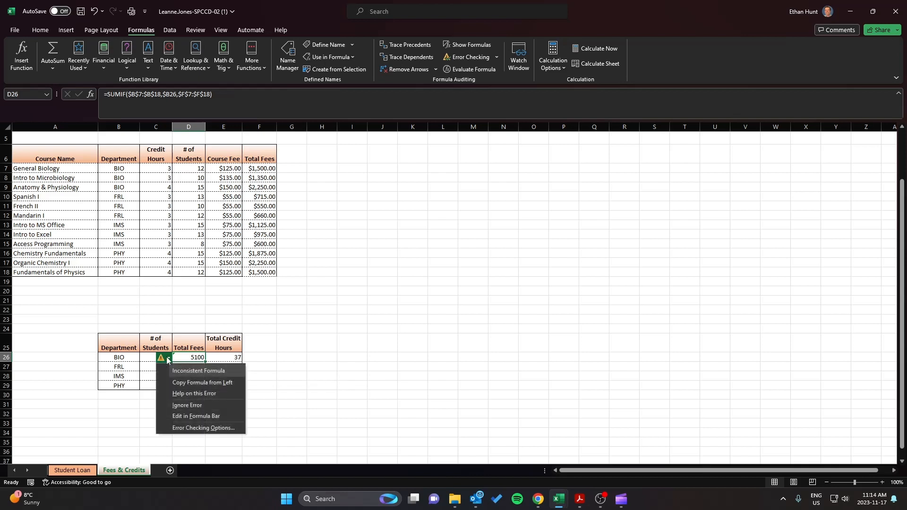
left_click(172, 405)
left_click(199, 389)
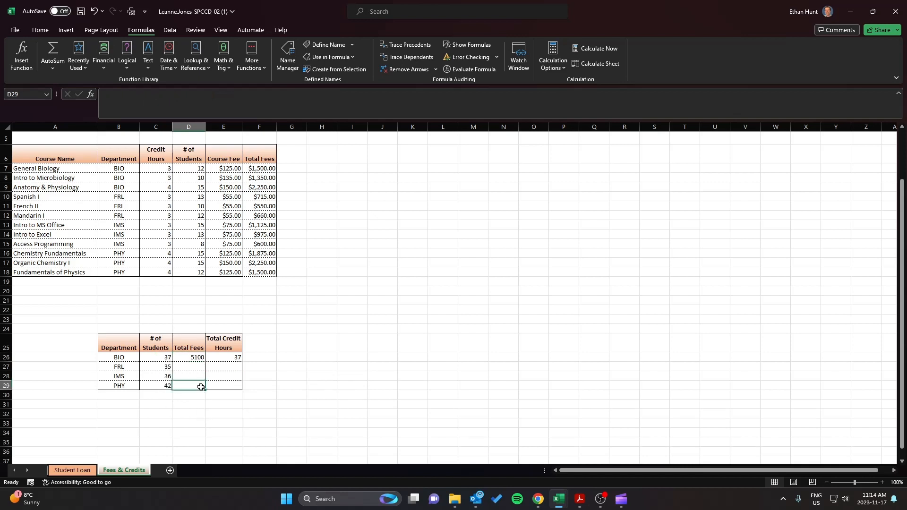
left_click(201, 357)
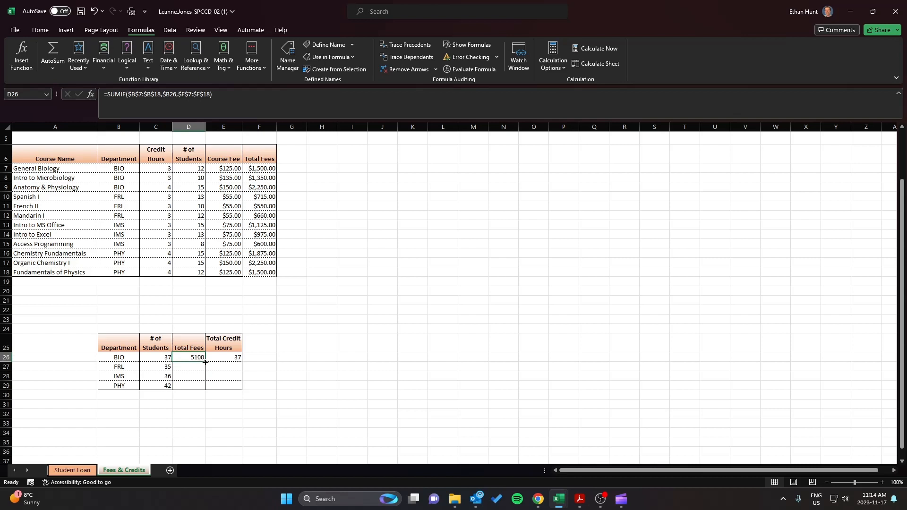
left_click(166, 357)
left_click(198, 359)
left_click_drag(206, 362, 206, 382)
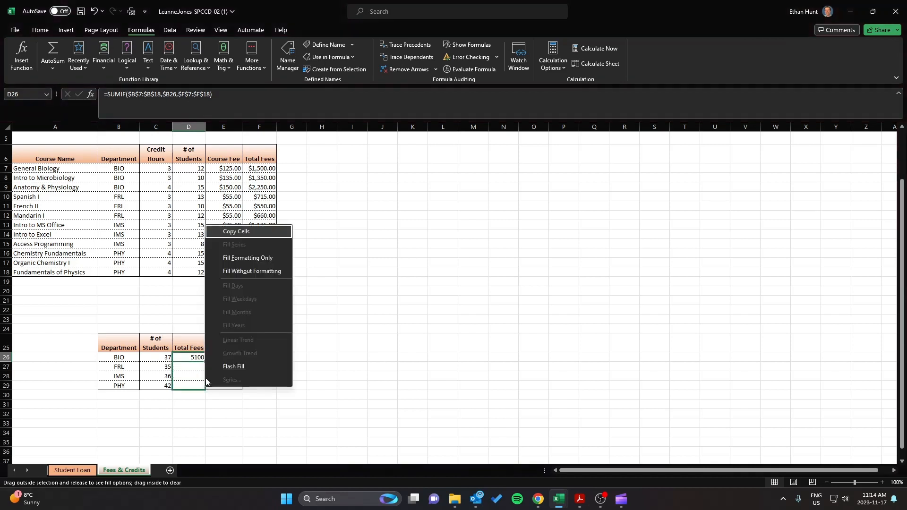
left_click(246, 271)
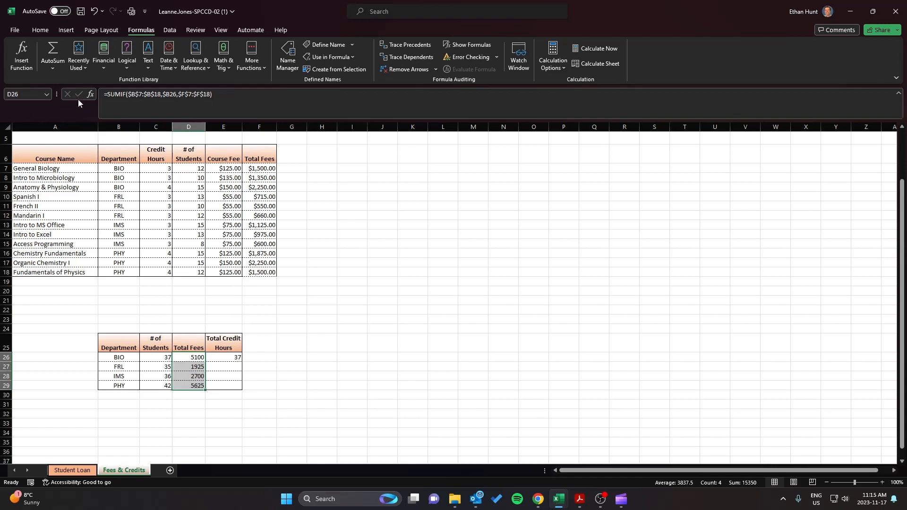
Format the department Total Fees in D26:D29 as Currency.
left_click(49, 34)
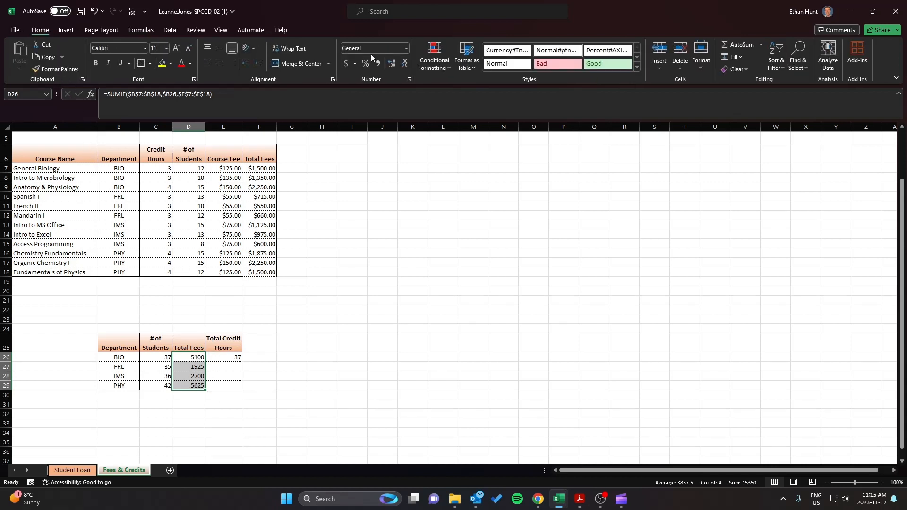
left_click(405, 49)
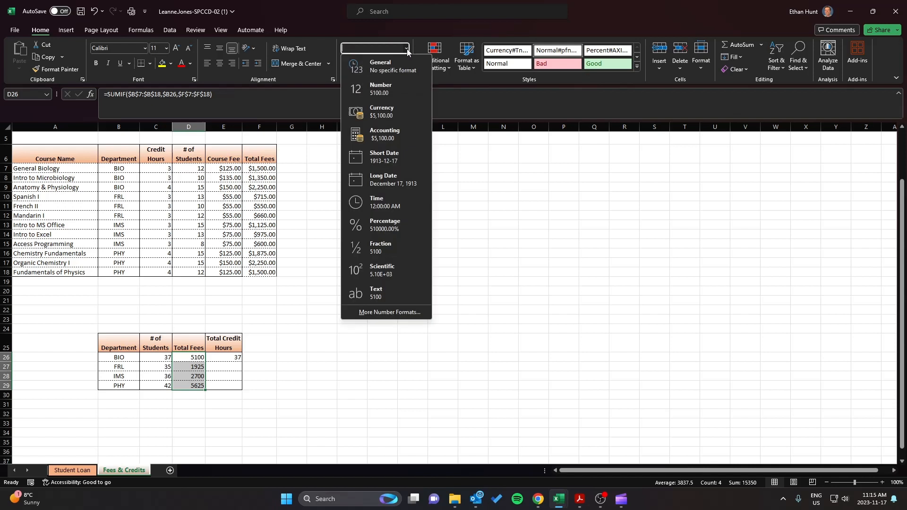
left_click(396, 111)
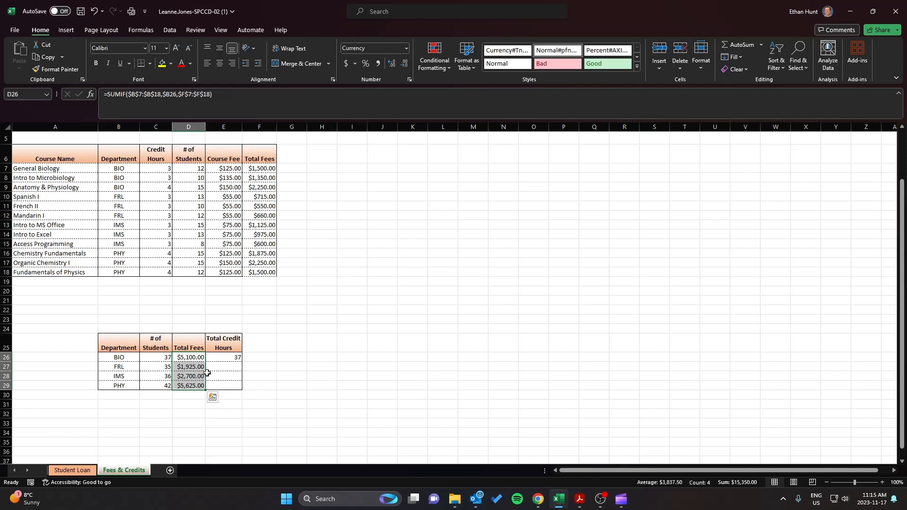
Compare E26 with the credit hours and student counts for General Biology, and delete the copied SUMIF formula from E26.
left_click(232, 358)
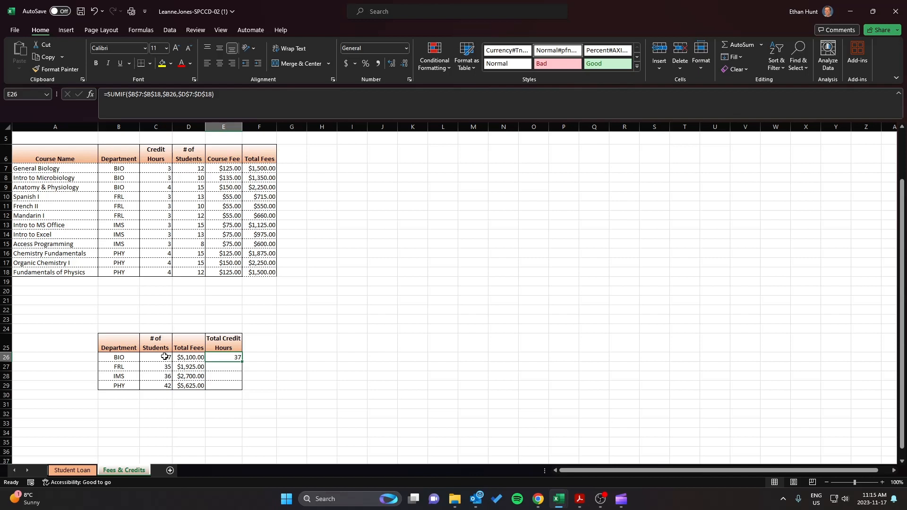
left_click(161, 168)
left_click(193, 167)
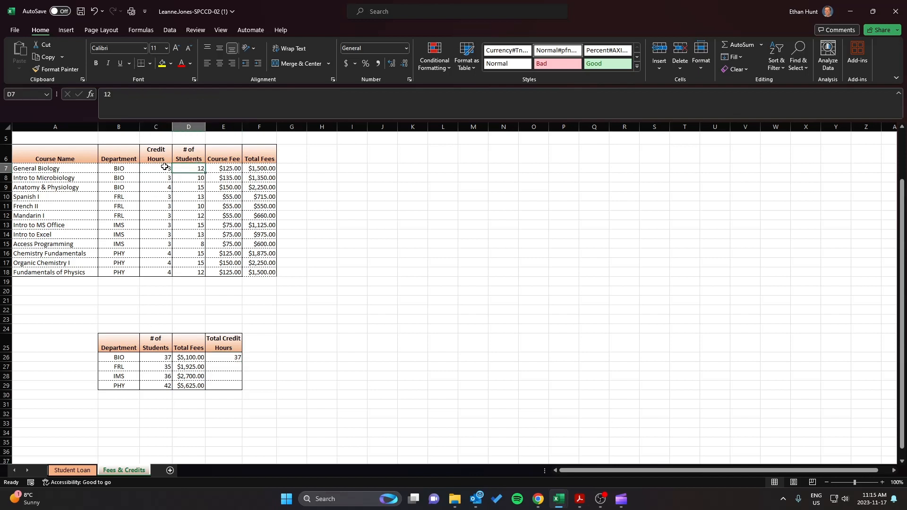
left_click(165, 167)
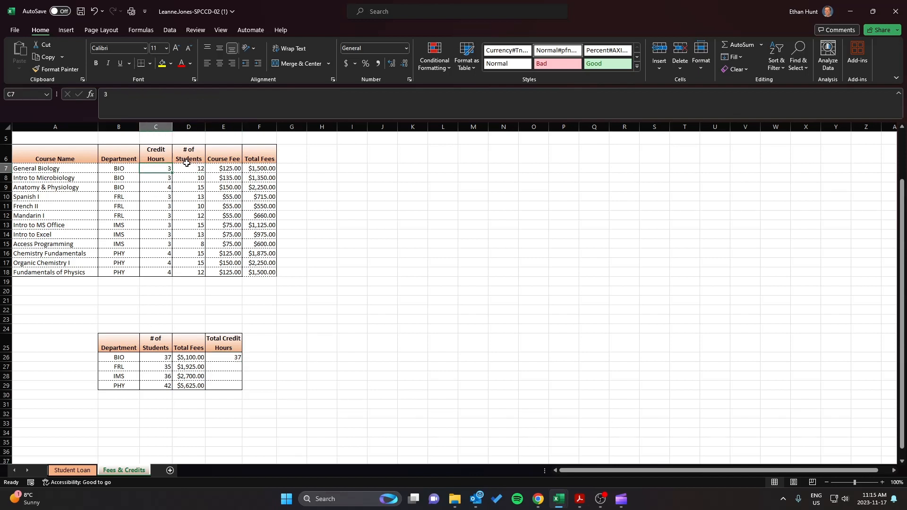
left_click(187, 160)
left_click(192, 169)
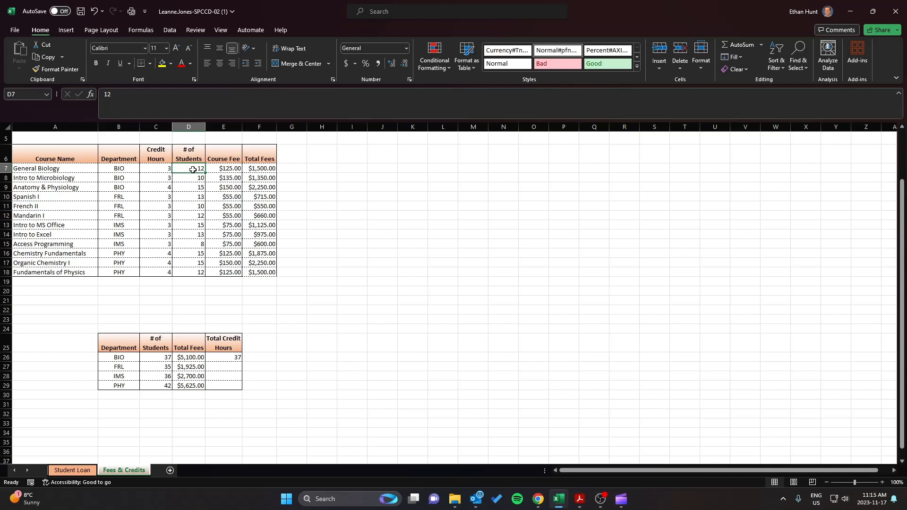
left_click(237, 358)
key("Delete")
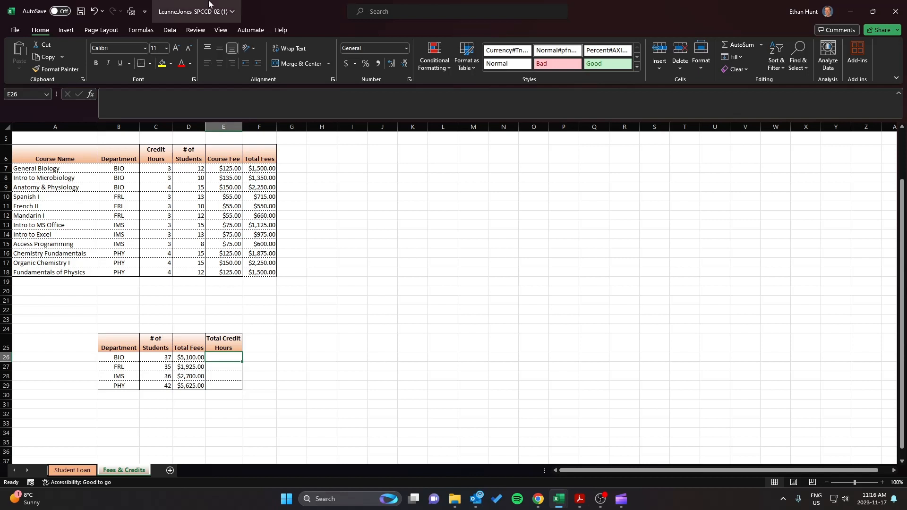
Insert a SUMPRODUCT function in E26 with the BIO credit hours C7:C9 and student counts D7:D9 as arrays.
left_click(140, 29)
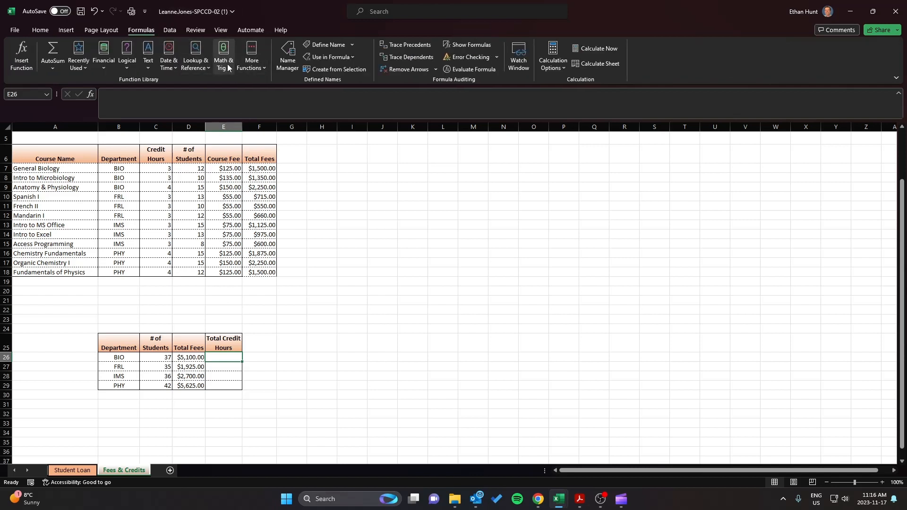
left_click(225, 66)
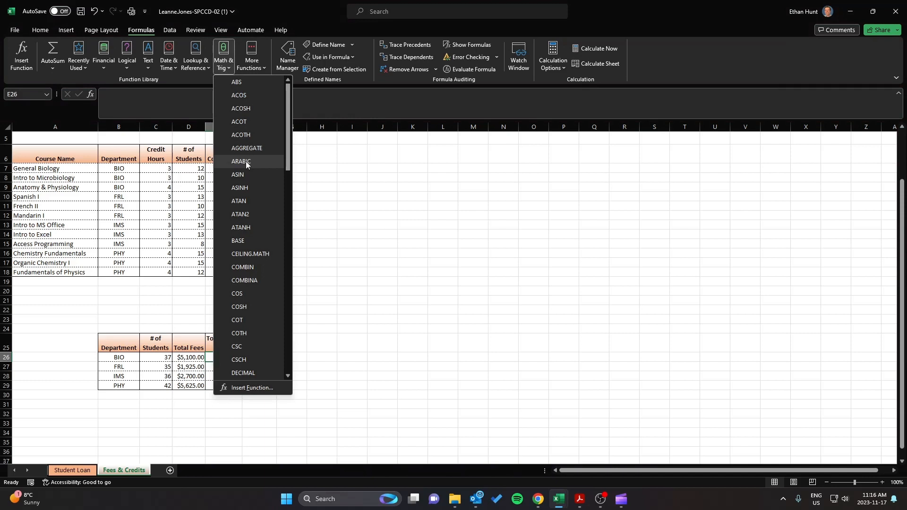
scroll(245, 214, "down", 12)
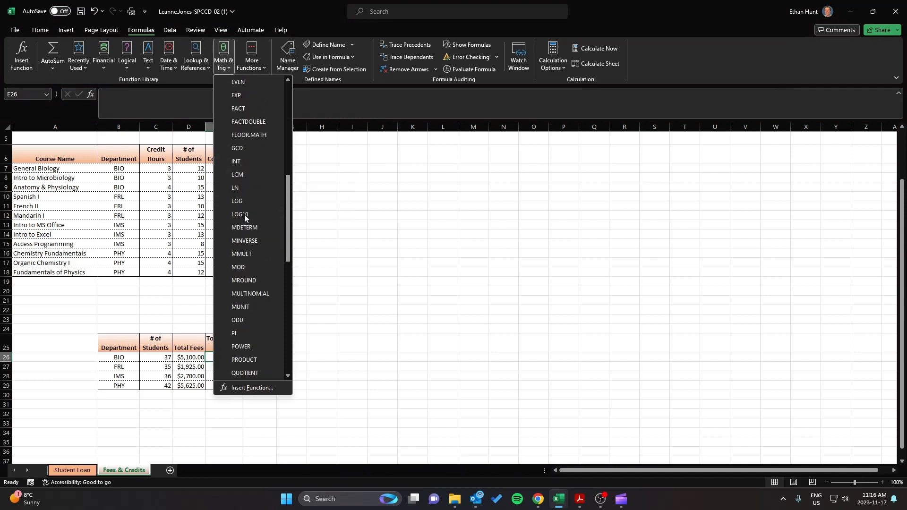
scroll(243, 222, "down", 4)
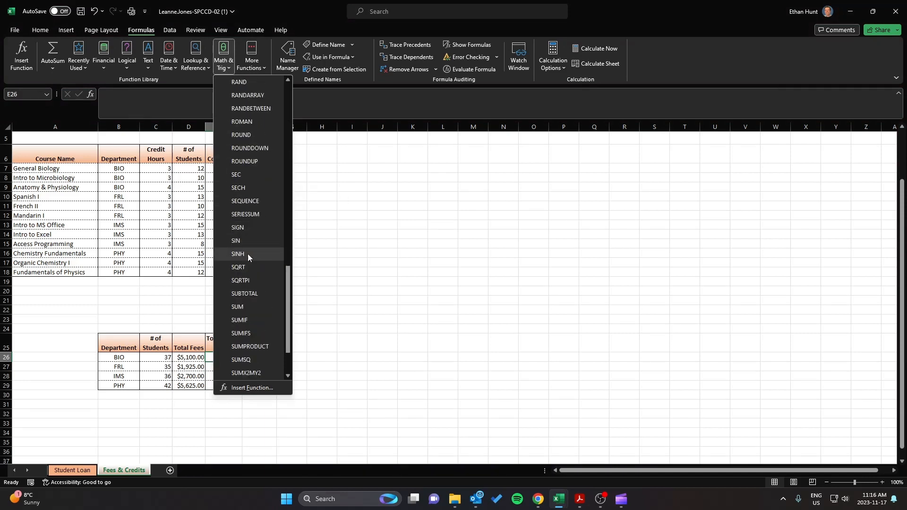
left_click(263, 346)
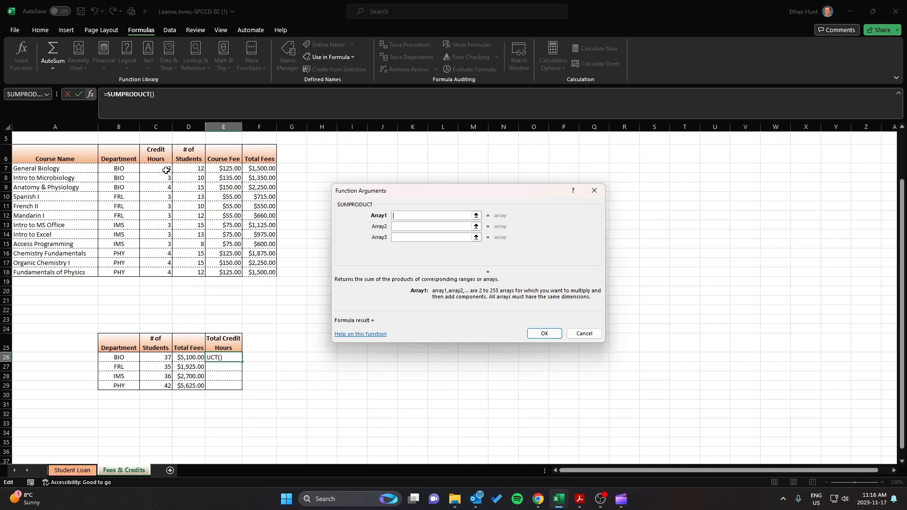
left_click_drag(166, 170, 166, 189)
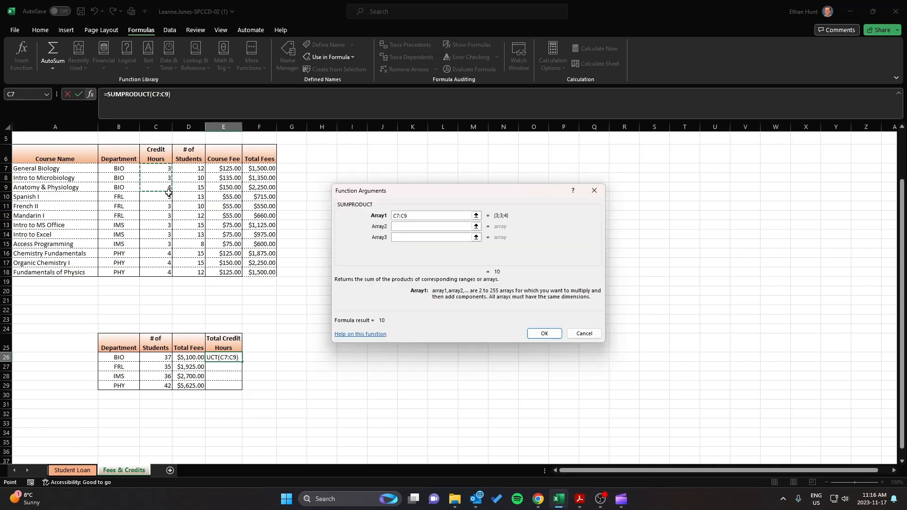
left_click(404, 225)
left_click_drag(194, 169, 194, 187)
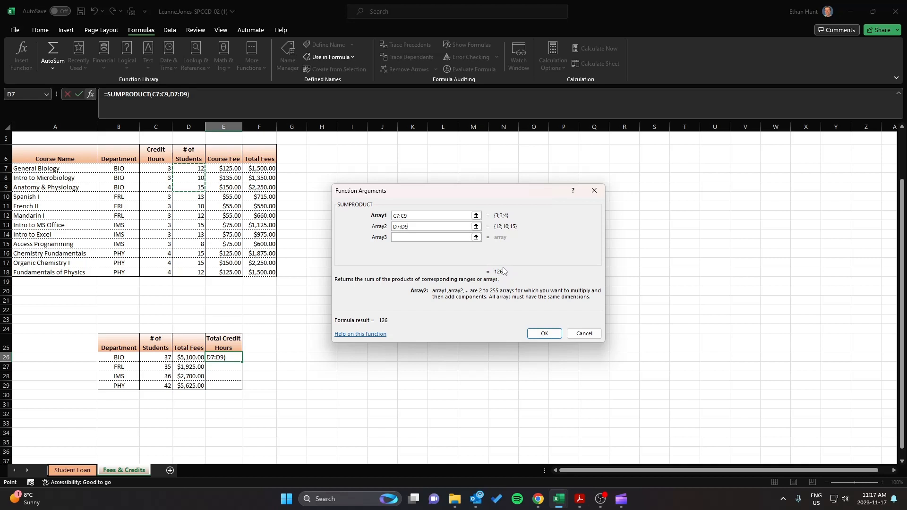
left_click(545, 334)
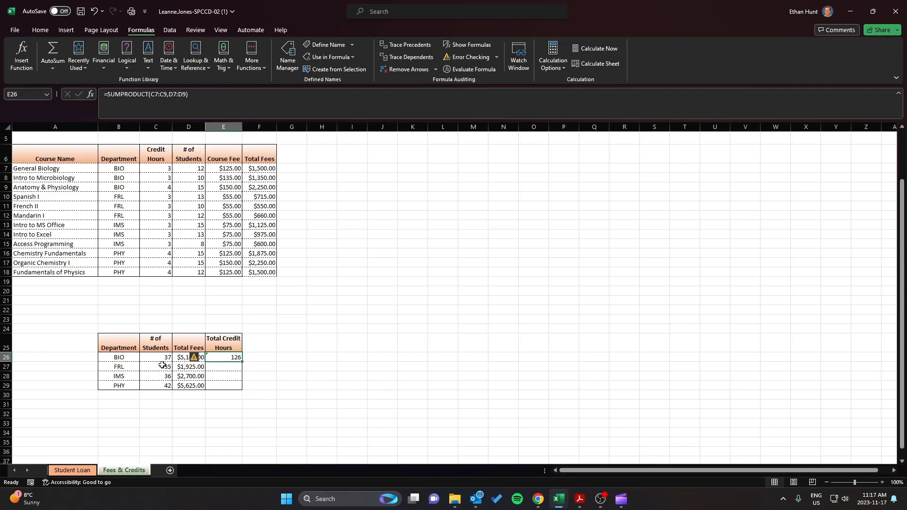
Ignore the omitted adjacent cells error on E26 and fill its SUMPRODUCT formula down to E29 without formatting.
left_click(196, 360)
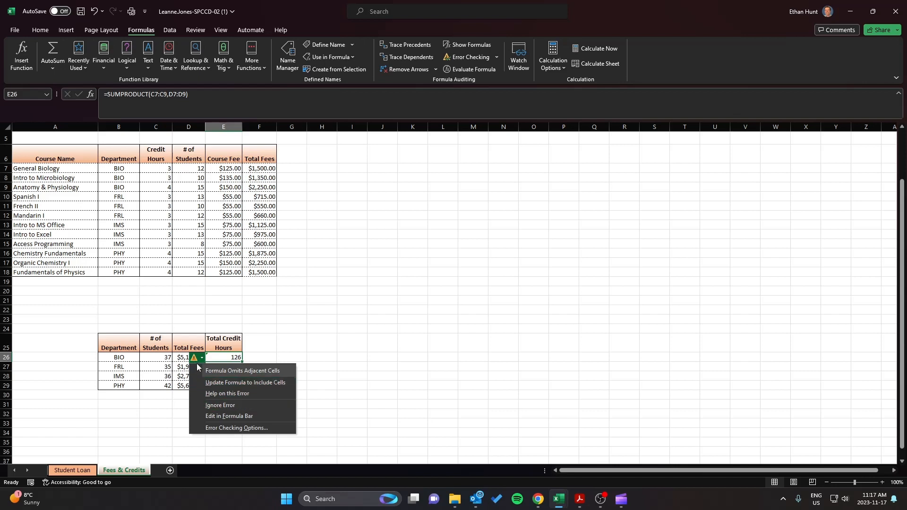
left_click(207, 406)
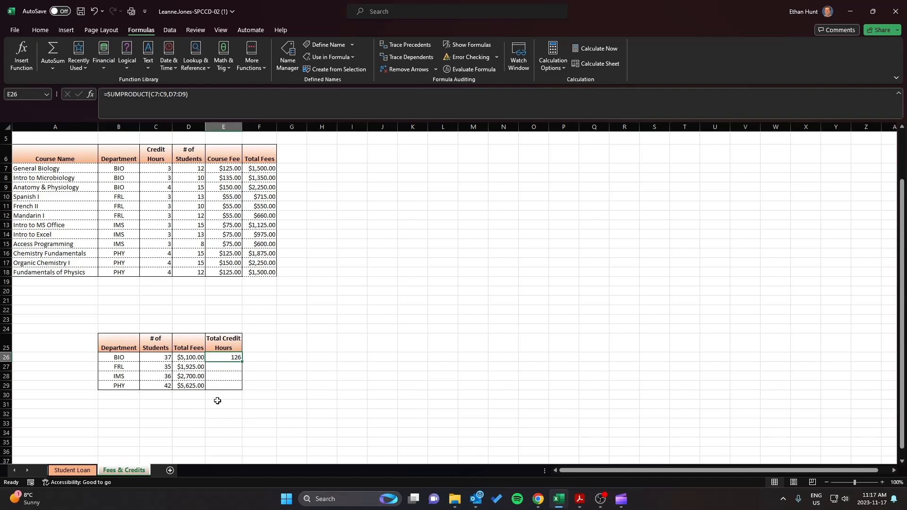
left_click(219, 369)
left_click(238, 358)
left_click_drag(241, 361, 243, 392)
left_click(268, 273)
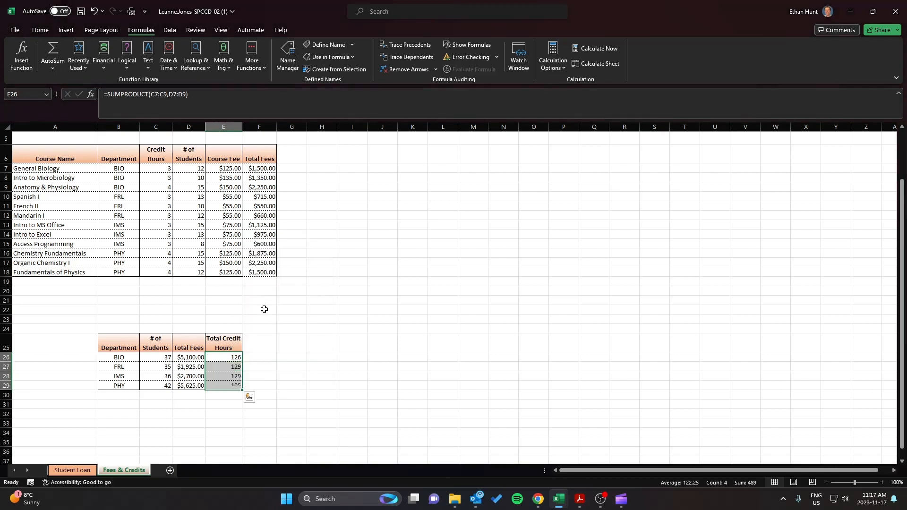
Change the first array of E27's SUMPRODUCT function to the FRL credit hours C10:C12.
left_click(231, 366)
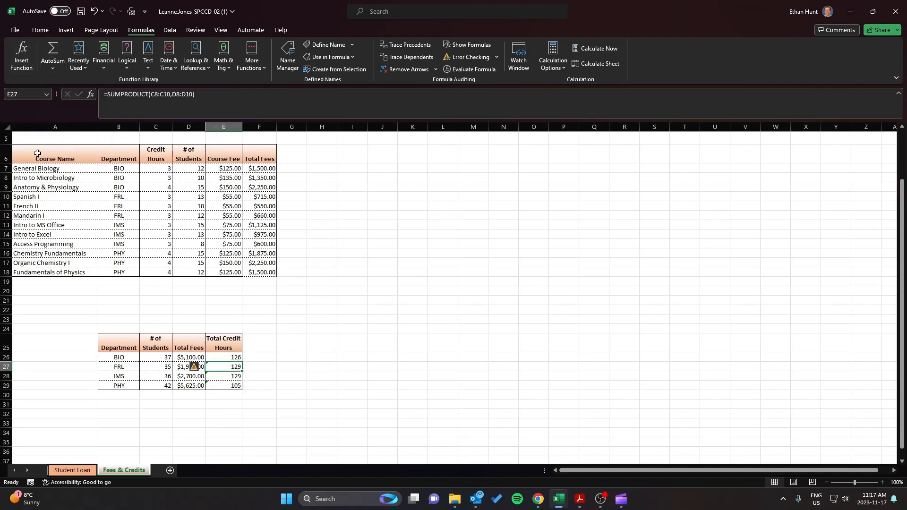
left_click(25, 69)
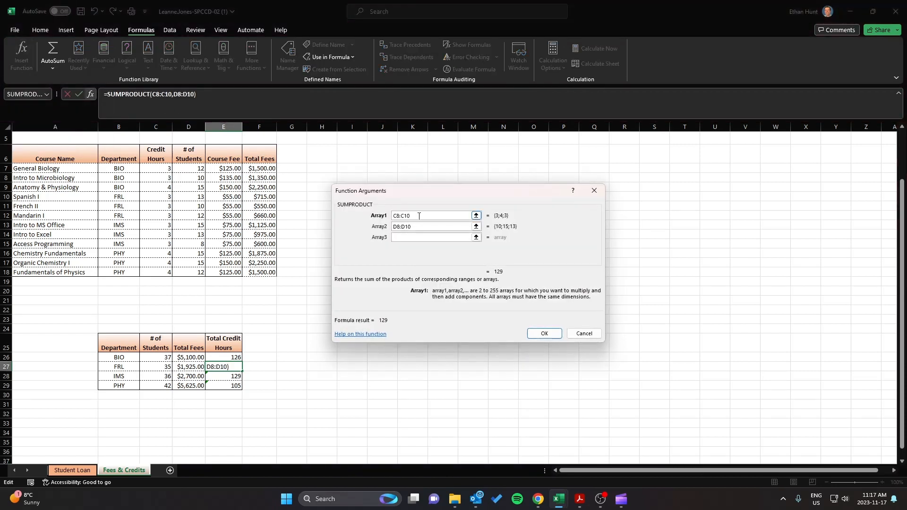
left_click(406, 218)
type("+C10")
left_click_drag(155, 197, 159, 217)
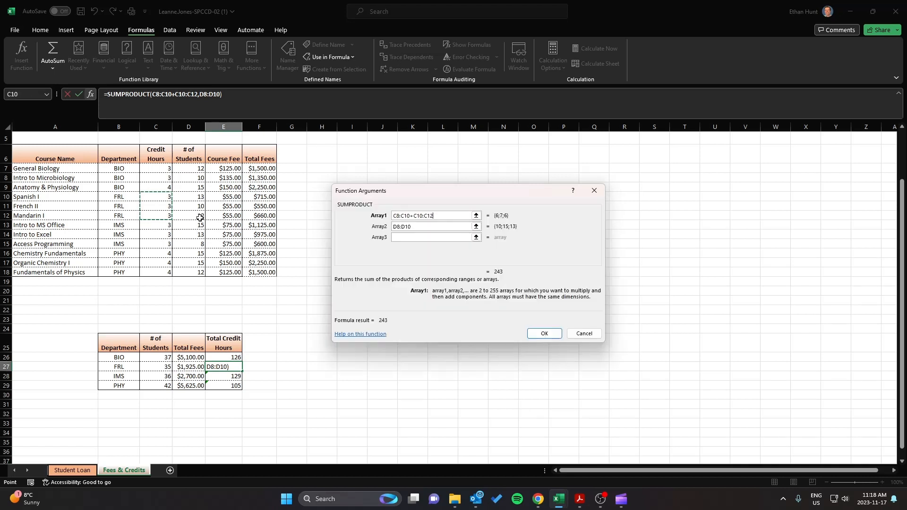
double_click(394, 214)
key("BackSpace")
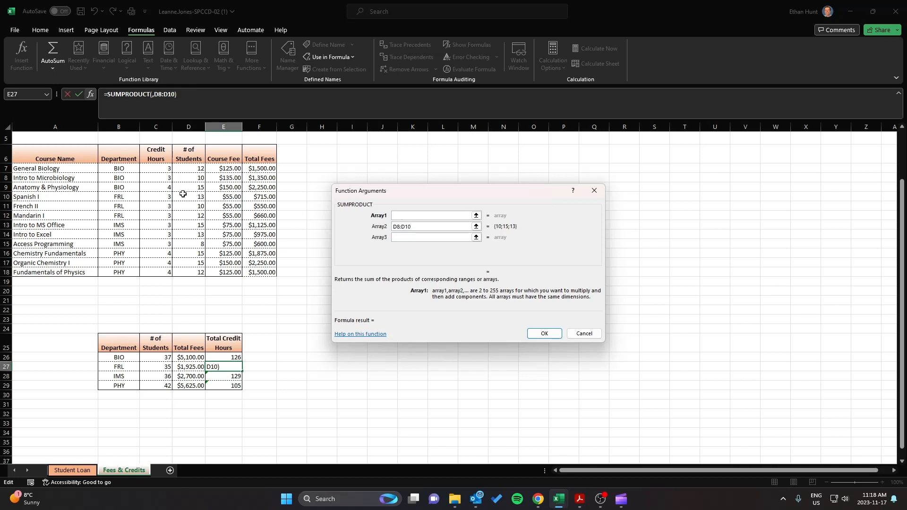
left_click_drag(157, 196, 153, 216)
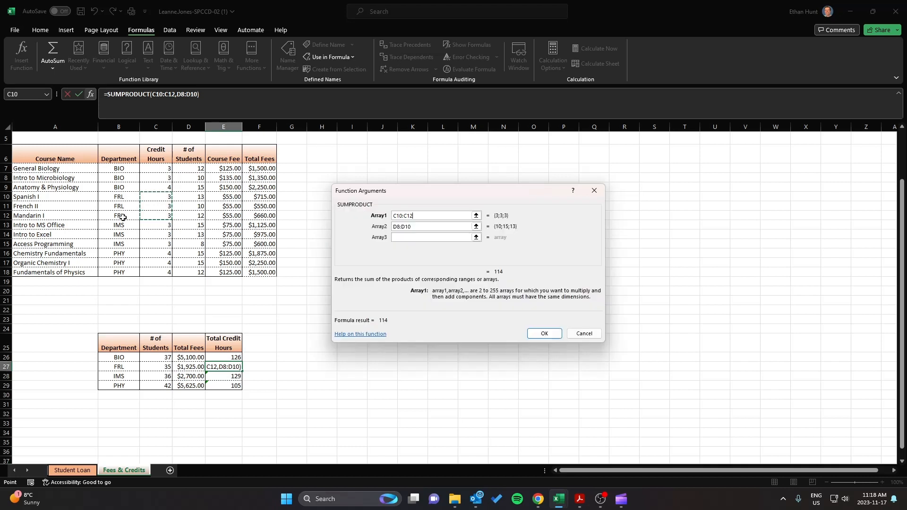
Change the second array of E27's SUMPRODUCT to the FRL student counts D10:D12 and apply the function.
left_click(429, 227)
key("BackSpace")
key("BackSpace")
key("BackSpace")
key("BackSpace")
key("BackSpace")
key("BackSpace")
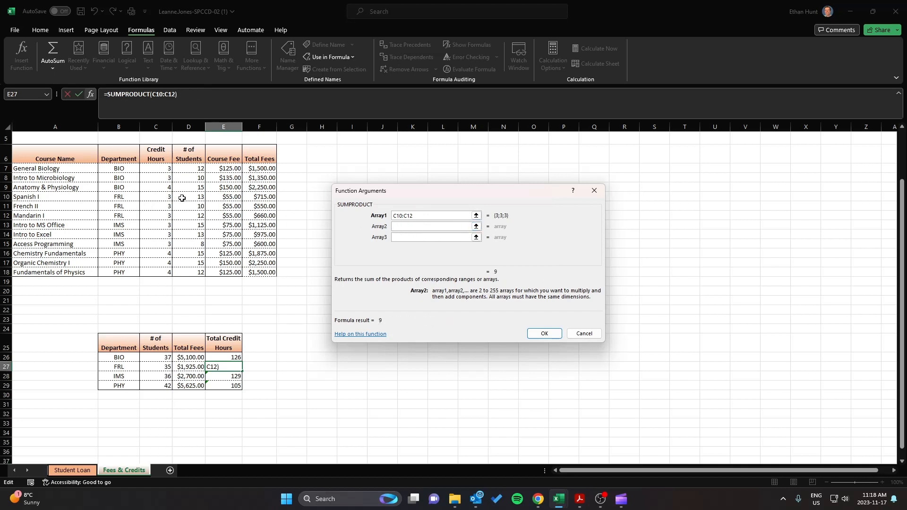
left_click_drag(182, 198, 189, 217)
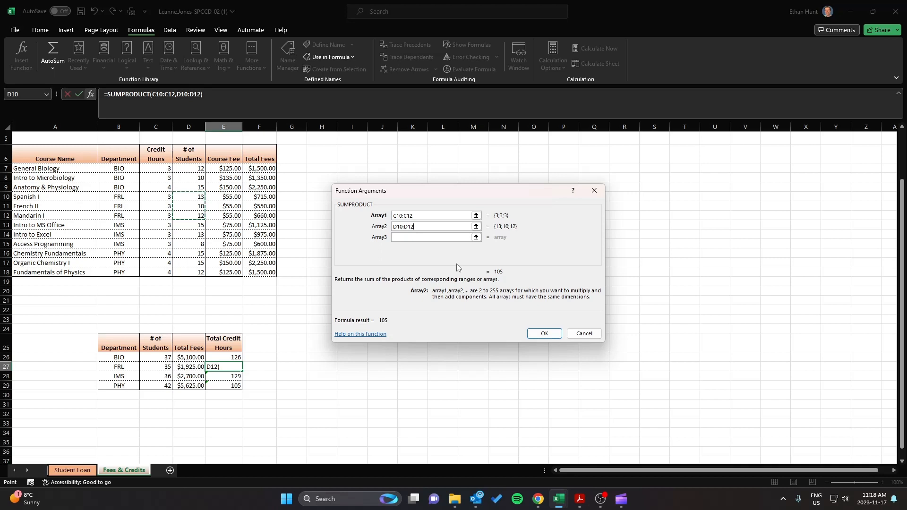
left_click(543, 333)
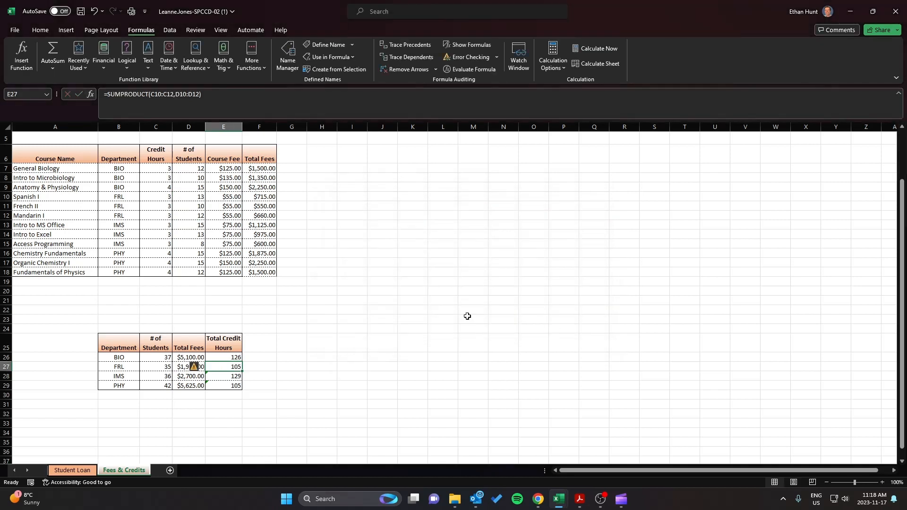
Change the first array of E28's SUMPRODUCT function to the IMS credit hours C13:C15.
left_click(217, 376)
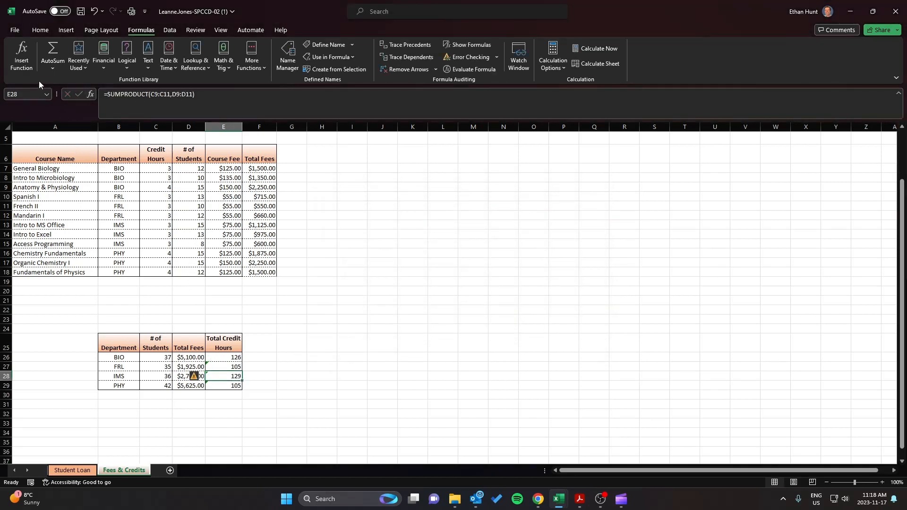
left_click(22, 56)
left_click(429, 217)
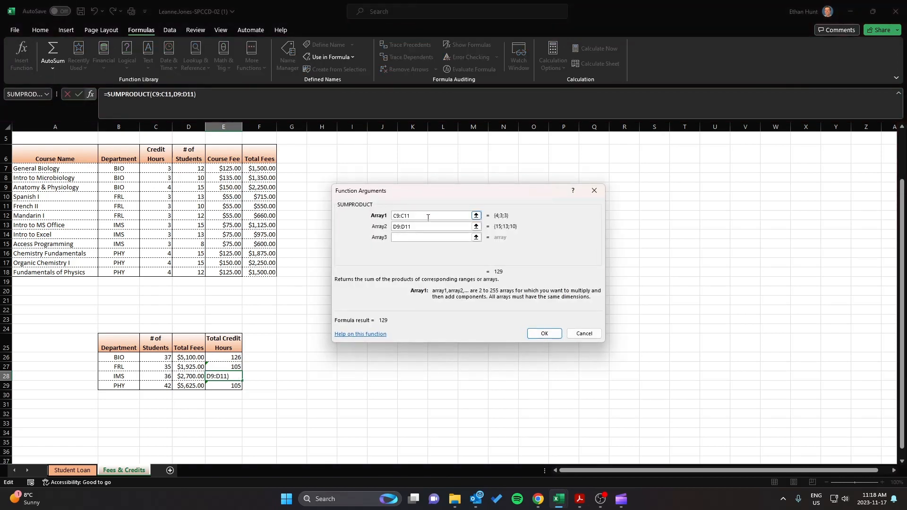
key("BackSpace")
key("BackSpace")
key("BackSpace")
key("BackSpace")
key("BackSpace")
key("BackSpace")
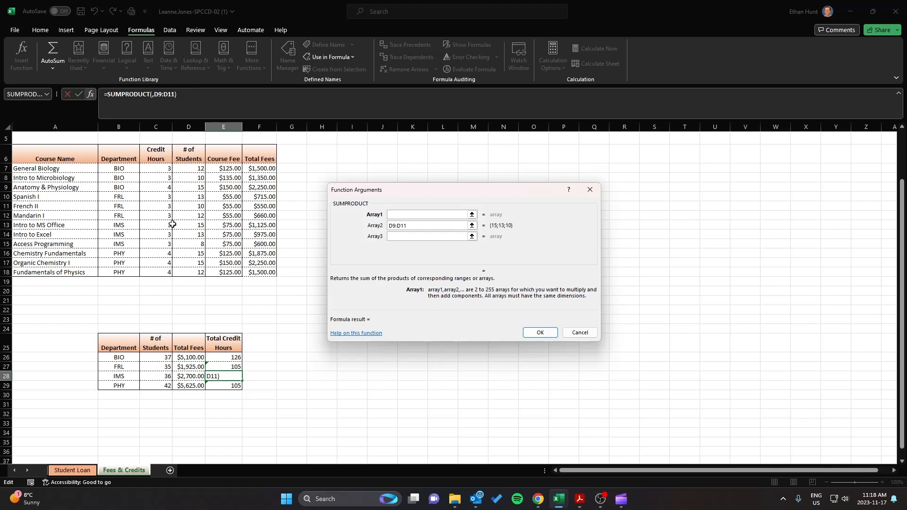
left_click_drag(154, 223, 157, 244)
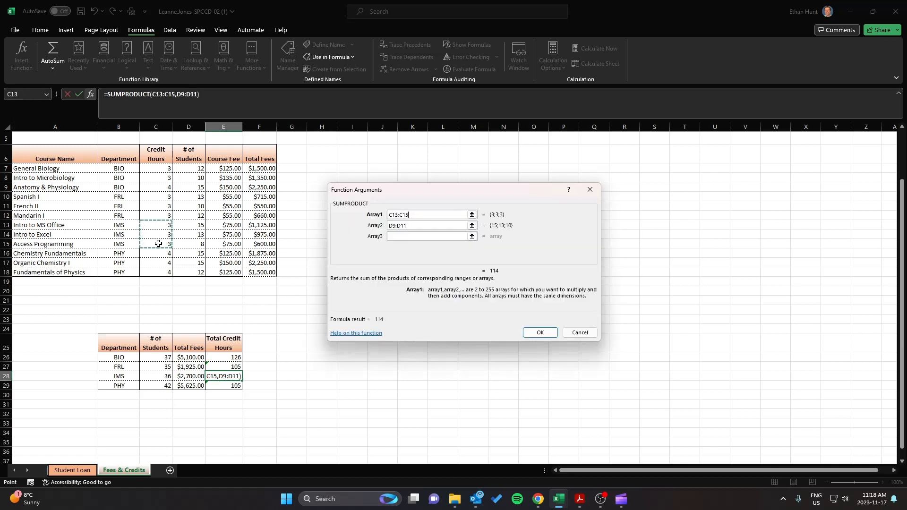
Change the second array of E28's SUMPRODUCT to the IMS student counts D13:D15 and apply the function.
left_click_drag(407, 226, 387, 226)
key("BackSpace")
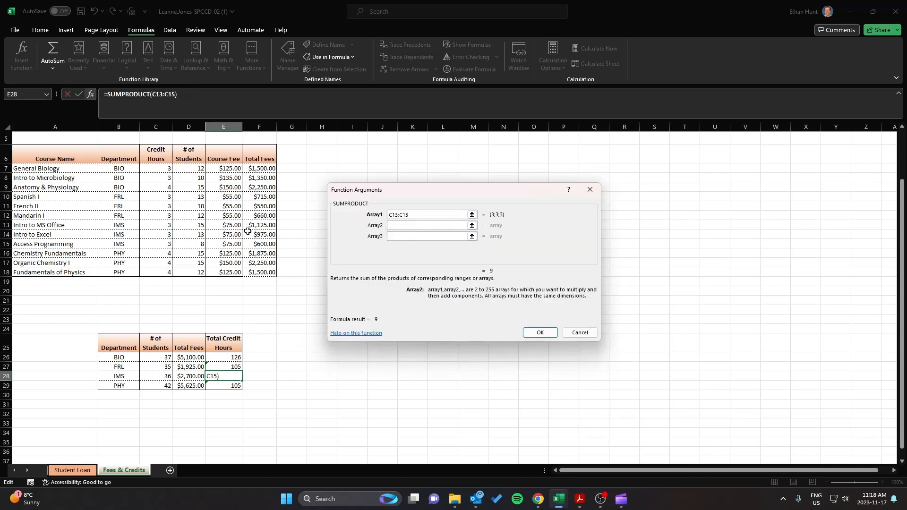
left_click_drag(189, 225, 189, 243)
left_click(530, 333)
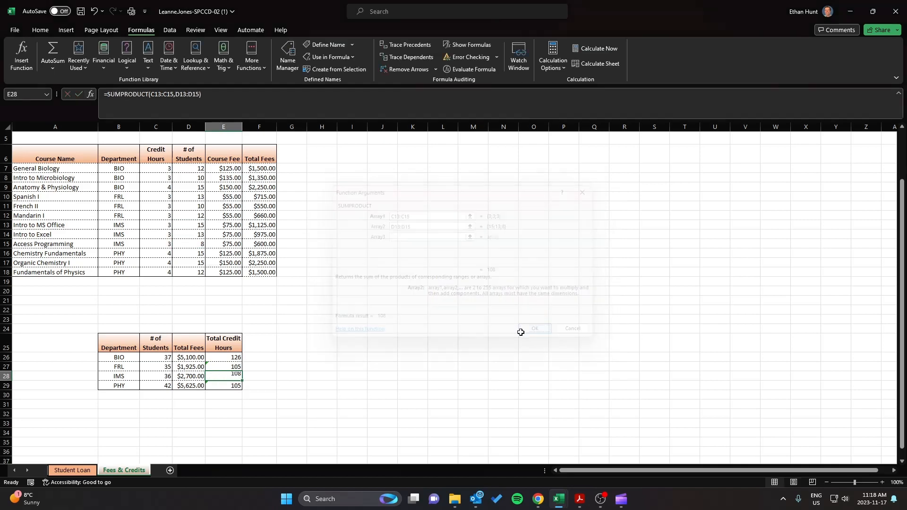
Change E29's SUMPRODUCT arrays to the PHY credit hours C16:C18 and student counts D16:D18.
left_click(231, 384)
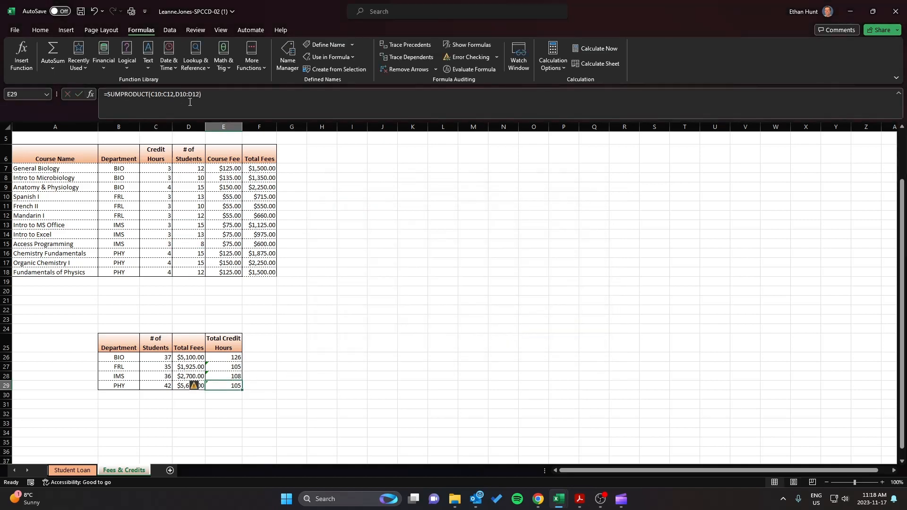
left_click(90, 94)
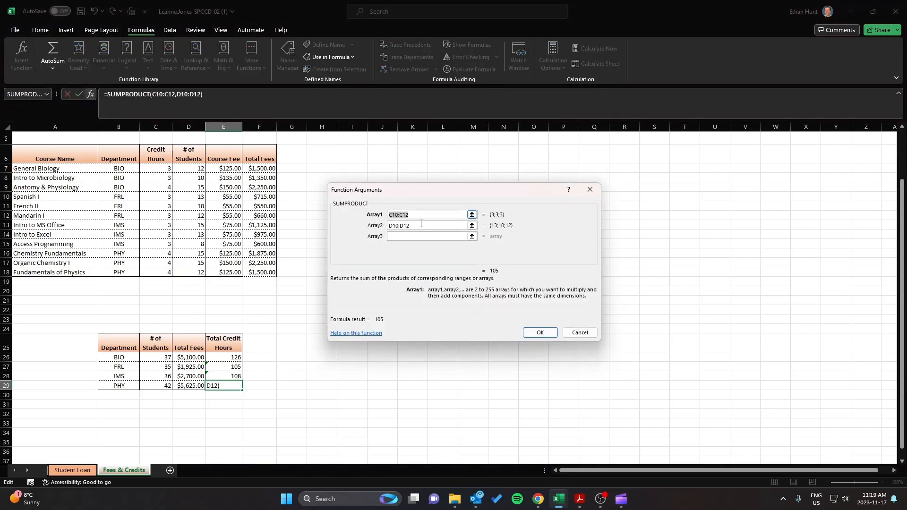
left_click(472, 215)
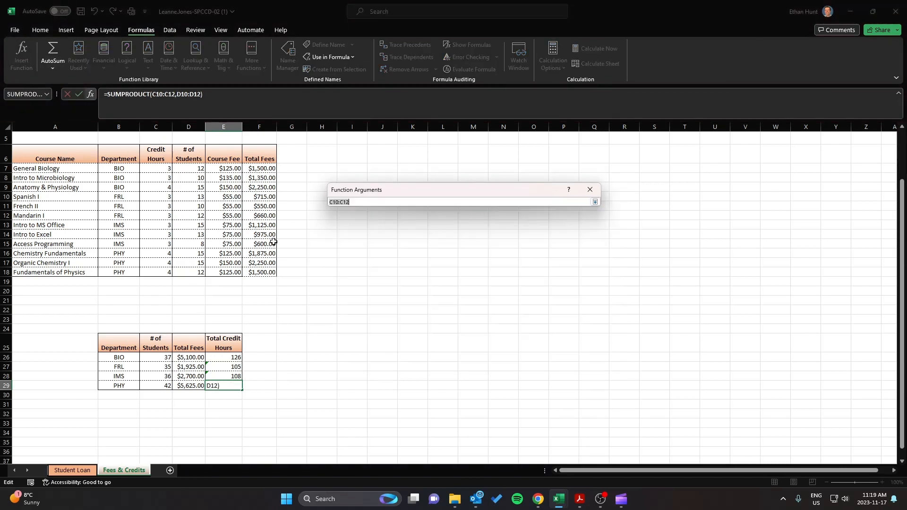
left_click_drag(154, 258, 155, 272)
key("Return")
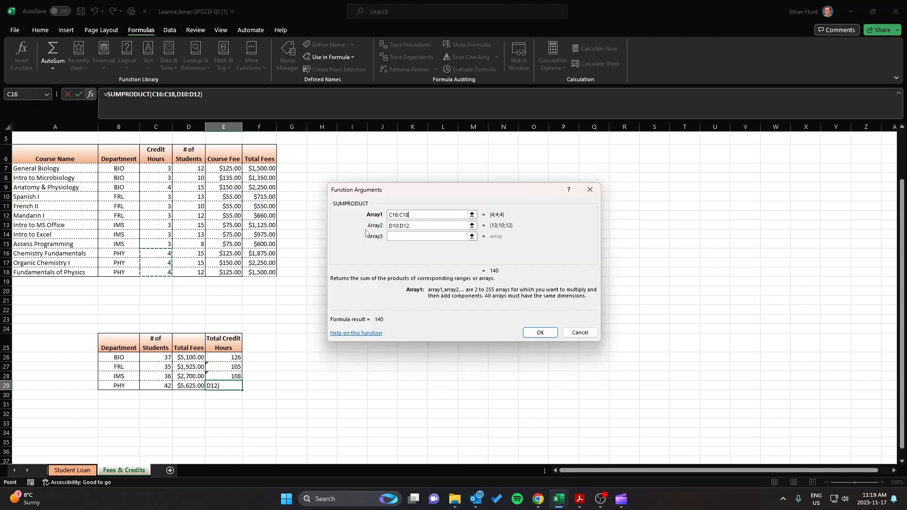
left_click_drag(424, 226, 386, 227)
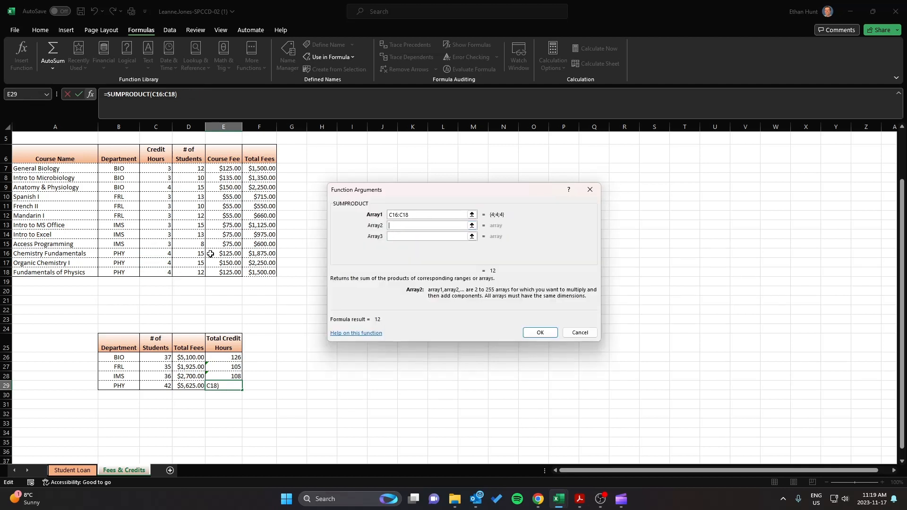
left_click_drag(201, 253, 201, 270)
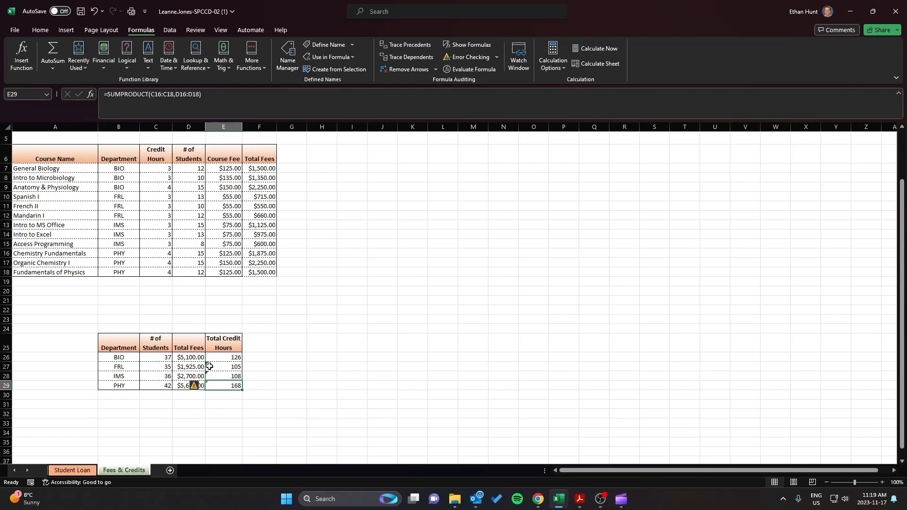
Ignore the omitted adjacent cells error on E27:E29 and check the SUMPRODUCT formula in E26.
left_click_drag(209, 366, 214, 383)
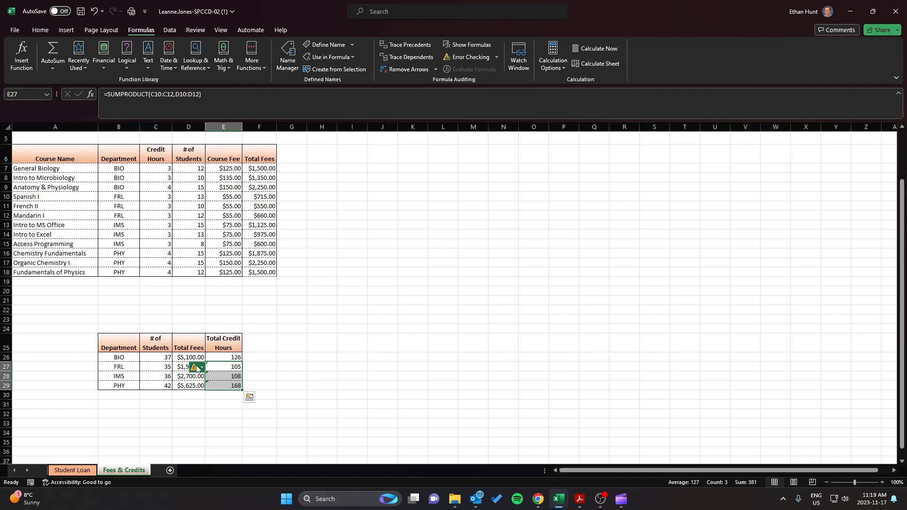
left_click(197, 368)
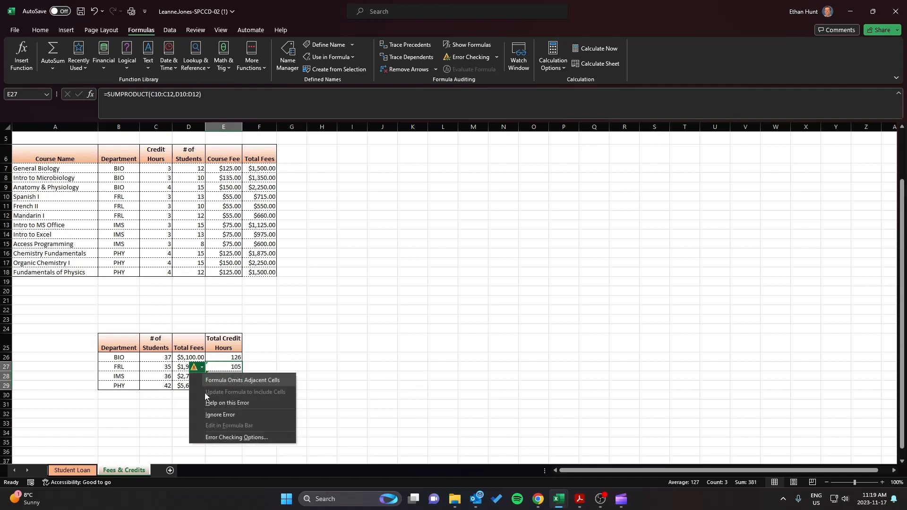
left_click(212, 415)
left_click(256, 396)
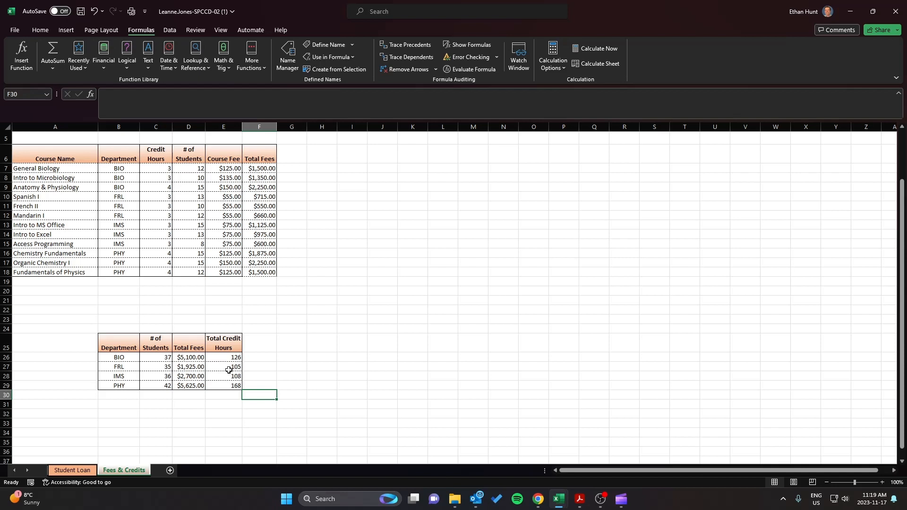
left_click_drag(160, 356, 232, 378)
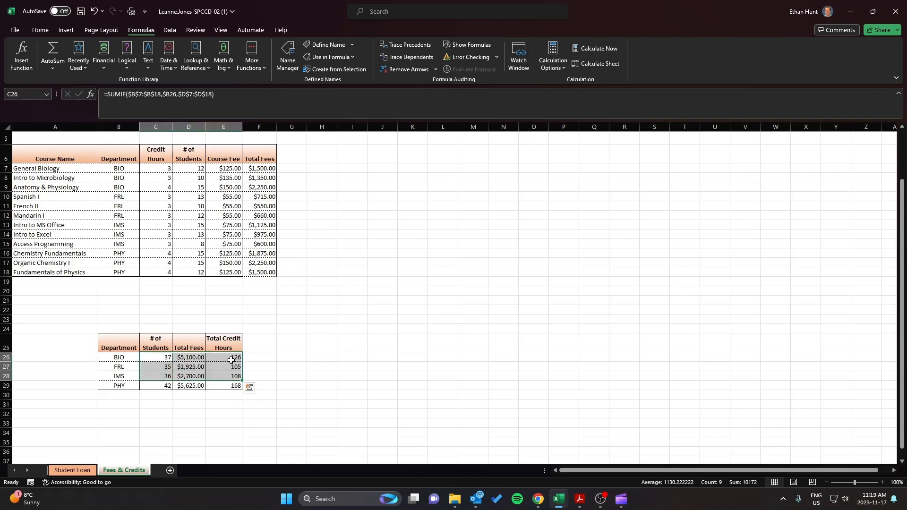
left_click(231, 359)
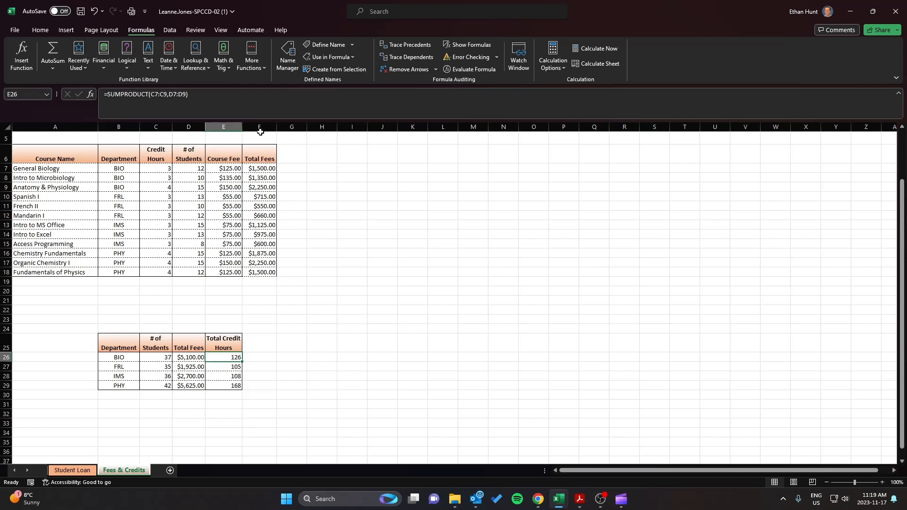
Enter the =TODAY() function in cell F31 below the department totals and reselect the cell.
left_click(267, 404)
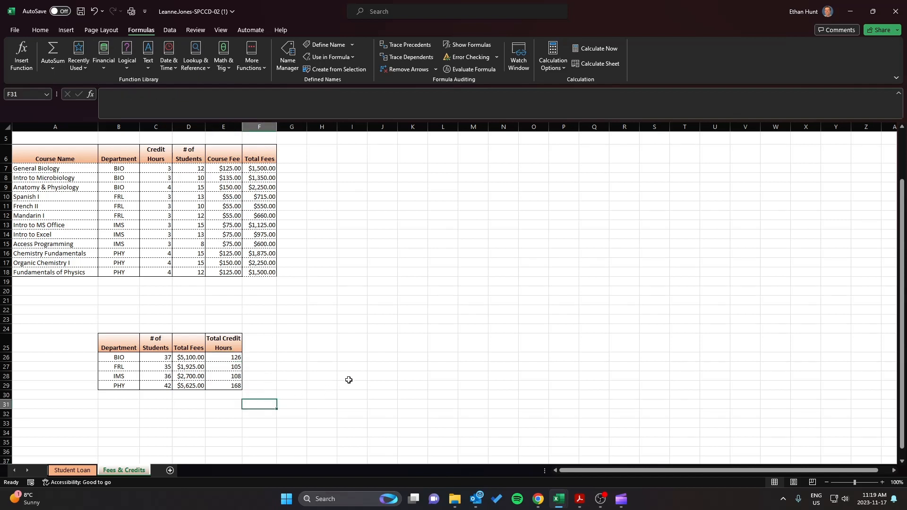
type("=")
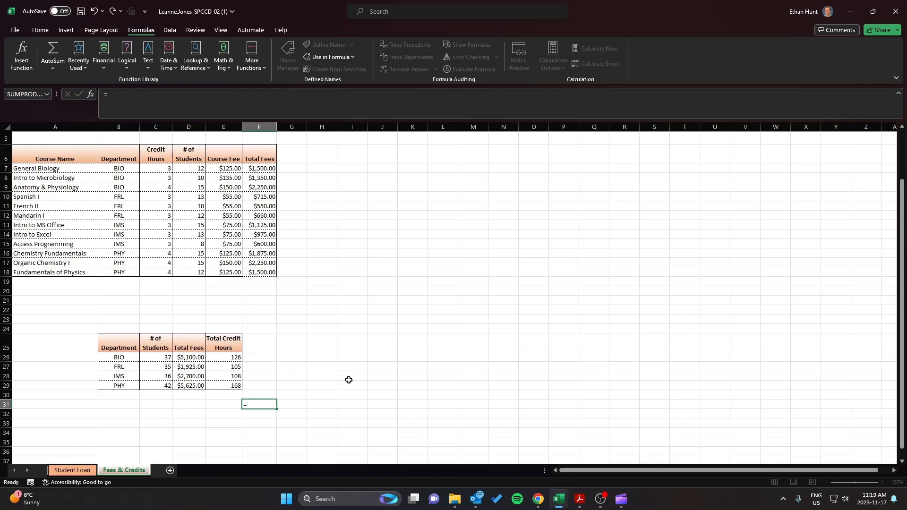
key("Tab")
key("ctrl+z")
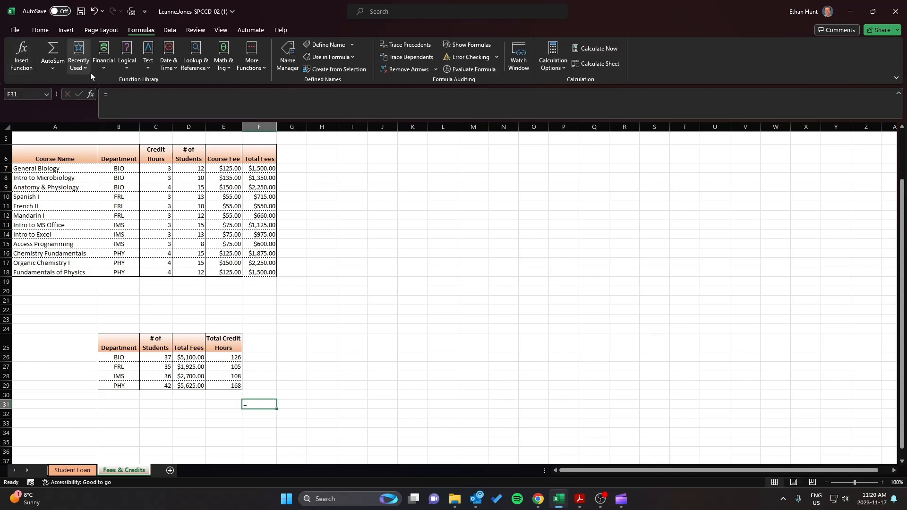
type("=")
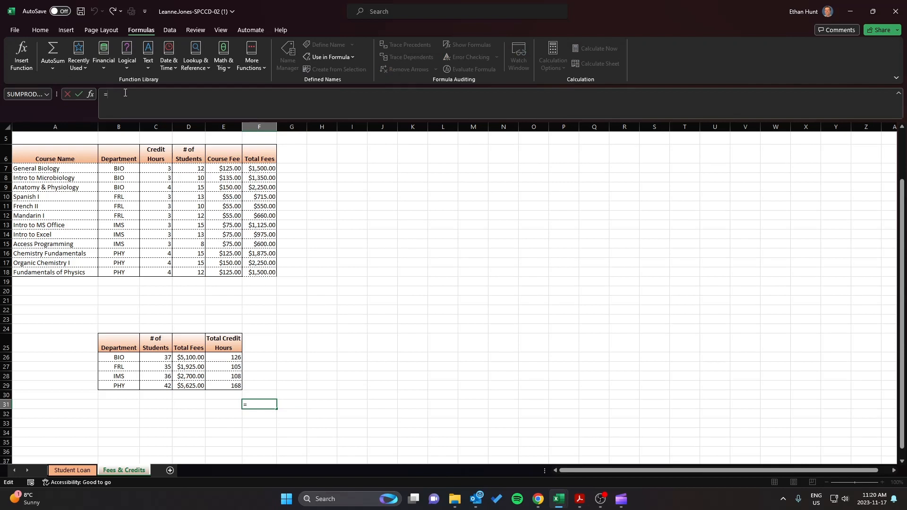
type("TO")
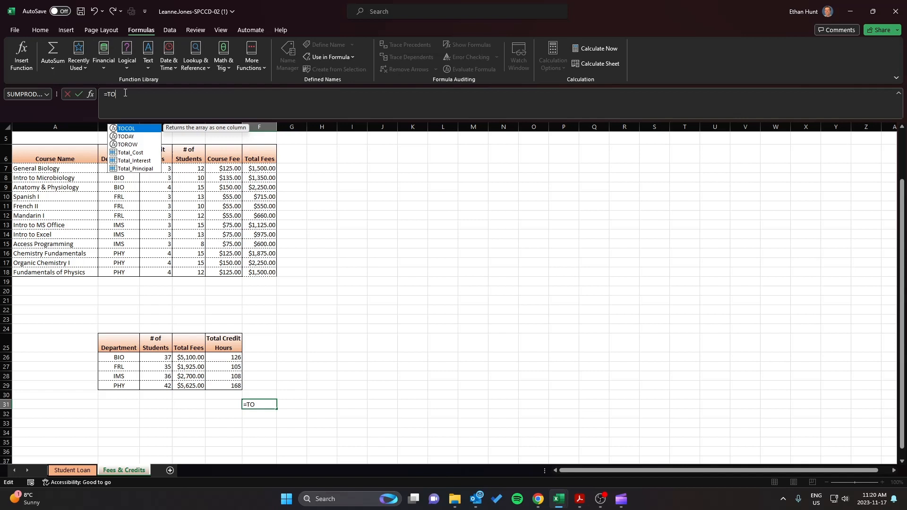
key("Down")
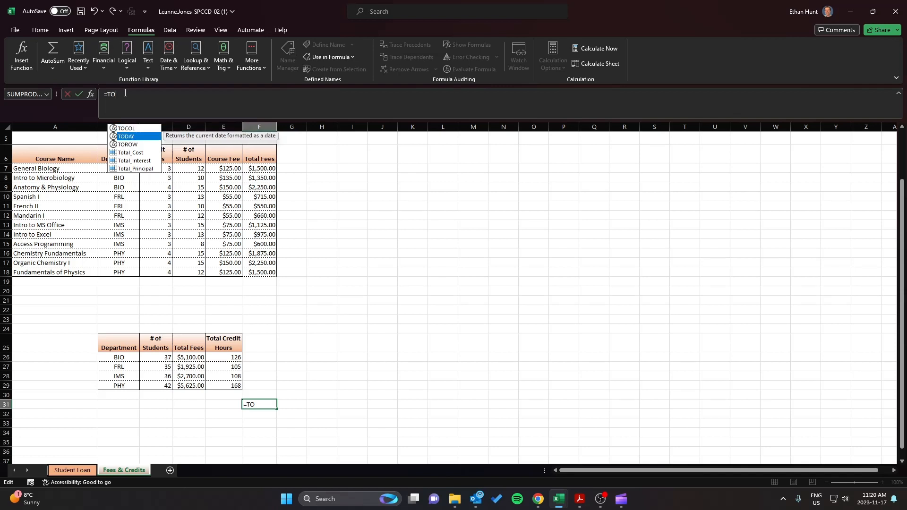
key("Tab")
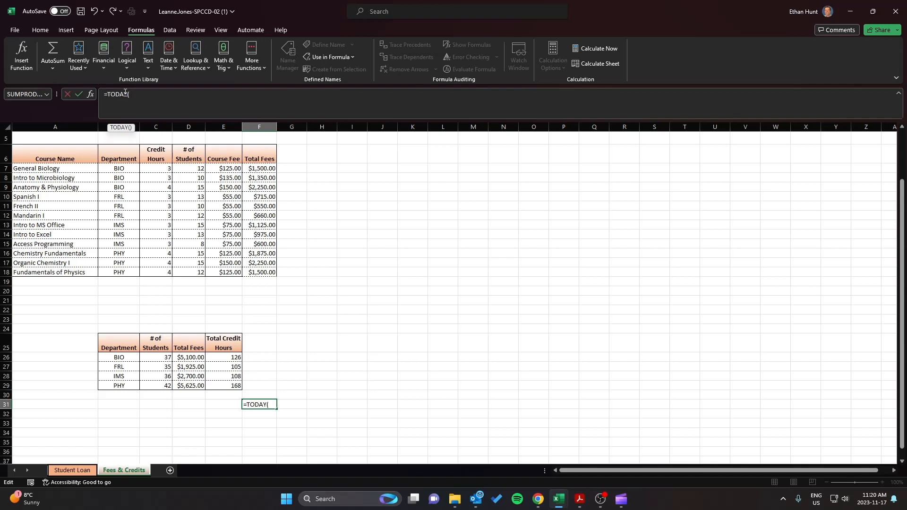
key("Return")
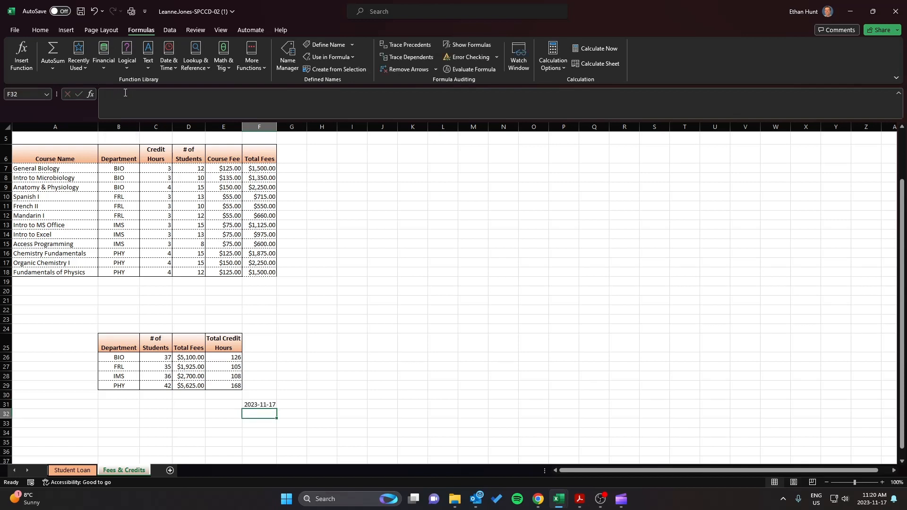
left_click(274, 403)
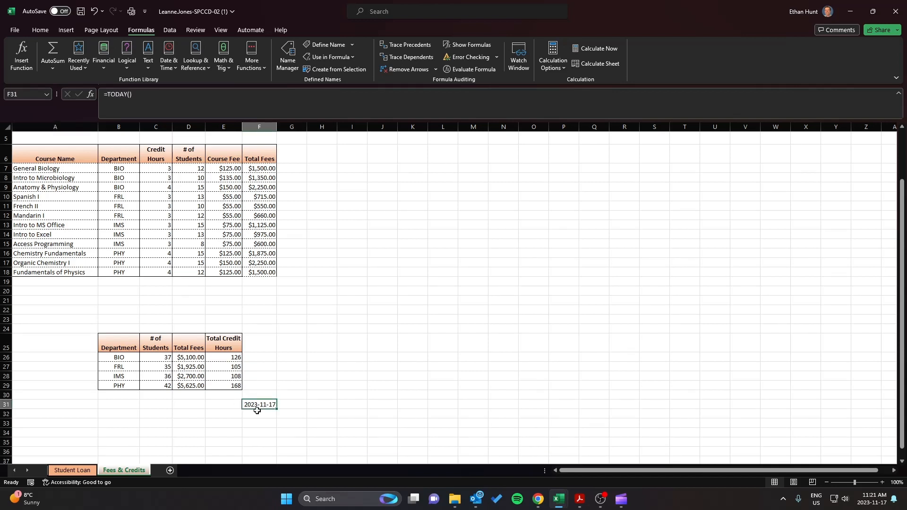
Add a new blank worksheet after the Fees & Credits sheet.
left_click(171, 471)
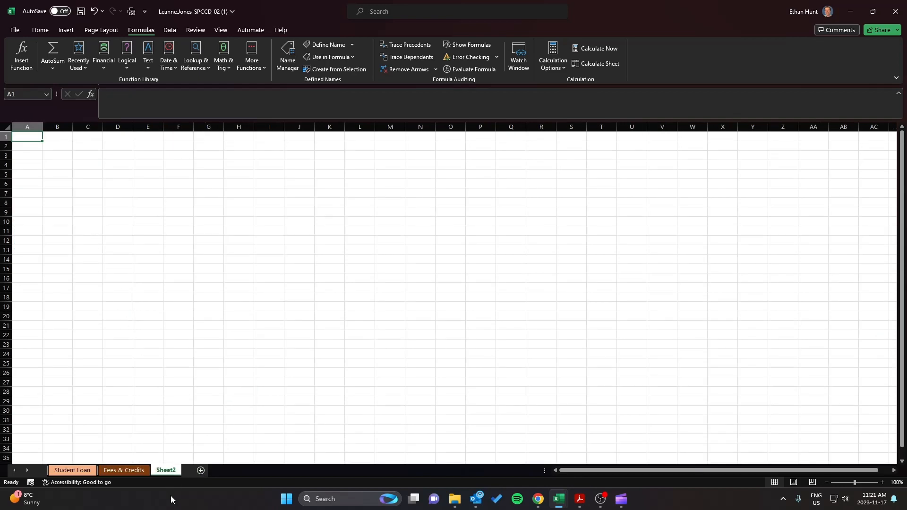
Rename the new blank worksheet Sheet2 as Range Names.
right_click(166, 471)
left_click(197, 356)
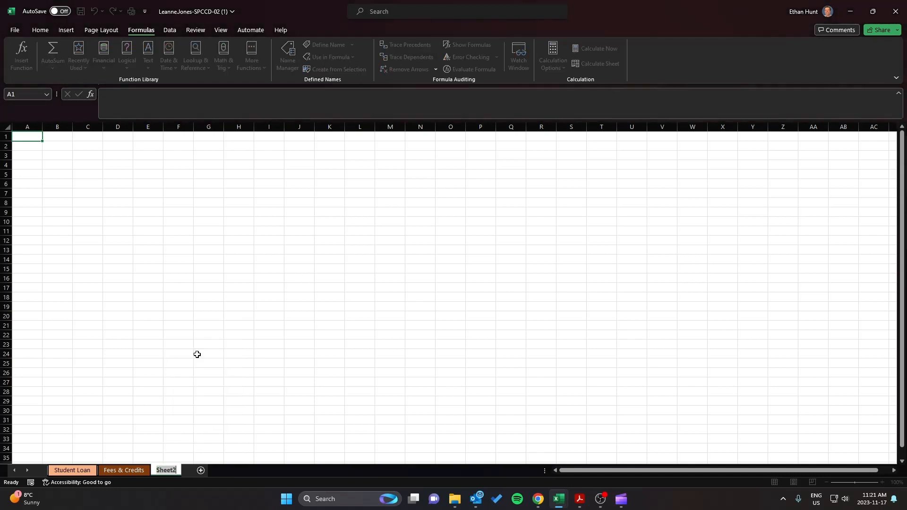
type("Range Names")
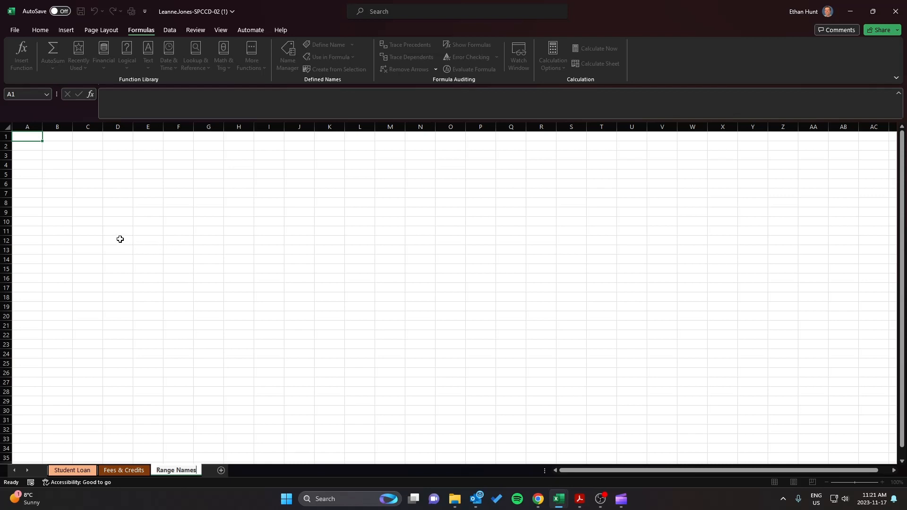
Paste the list of all the workbook's defined names and their references into the Range Names sheet, starting at cell A1.
left_click(29, 136)
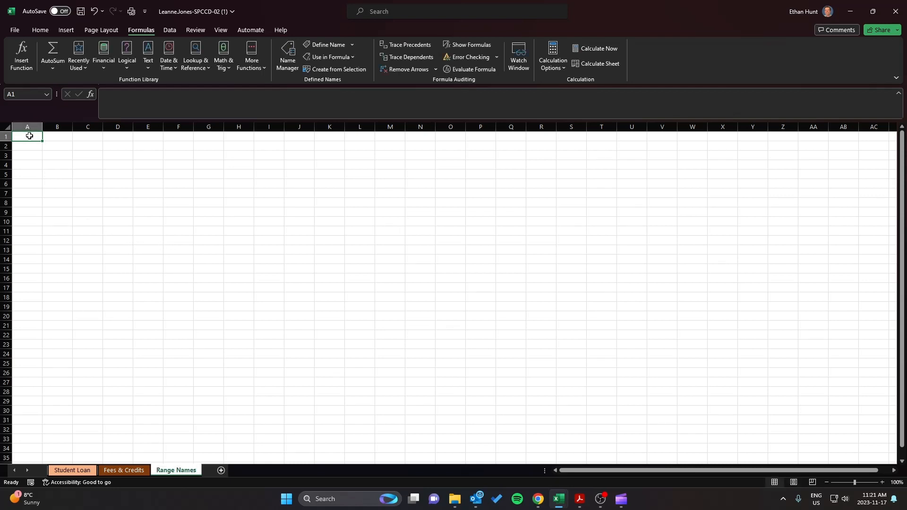
key("F3")
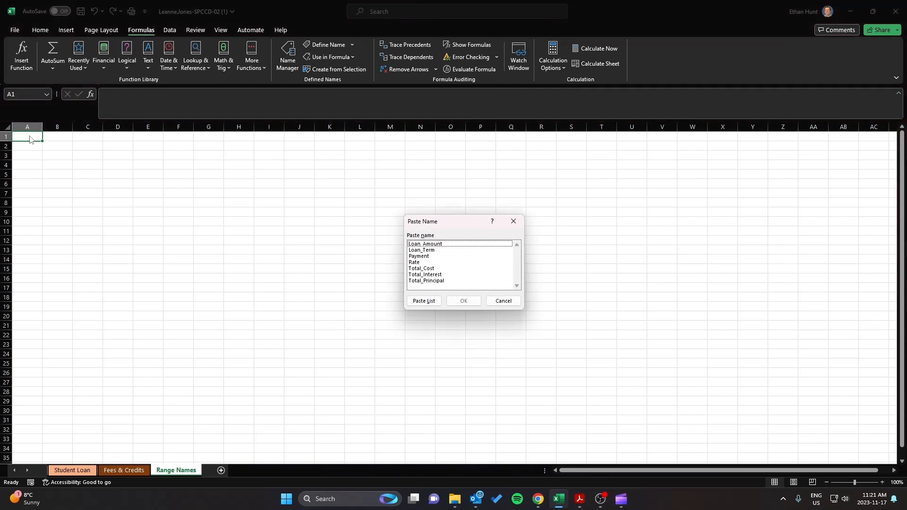
left_click(424, 301)
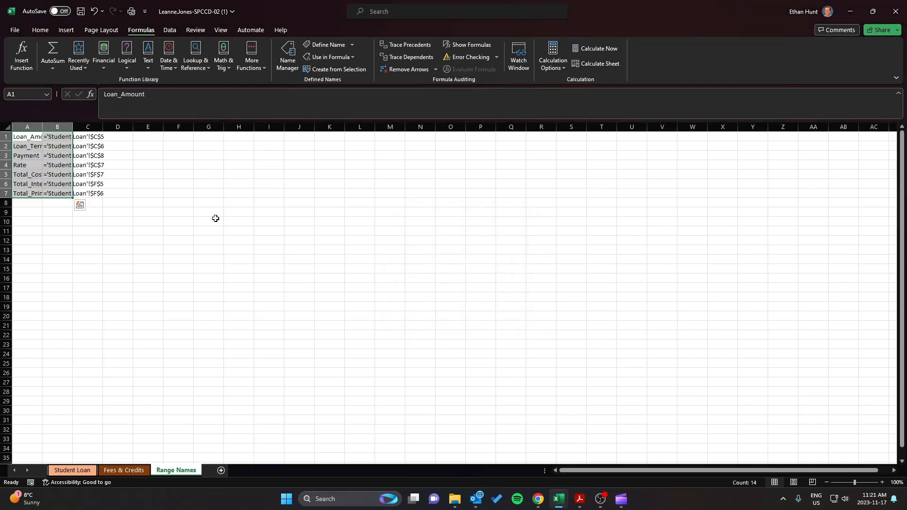
left_click(186, 221)
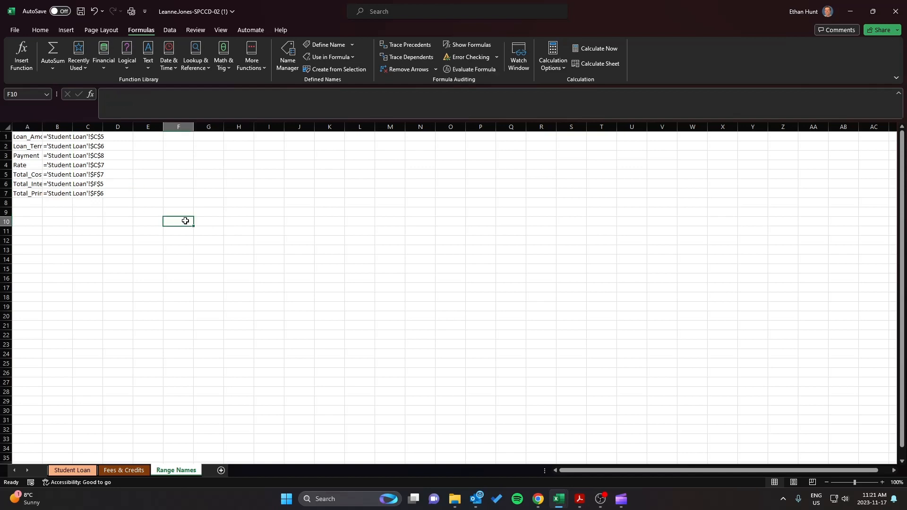
AutoFit the widths of columns A and B to the pasted range names and their references.
double_click(43, 127)
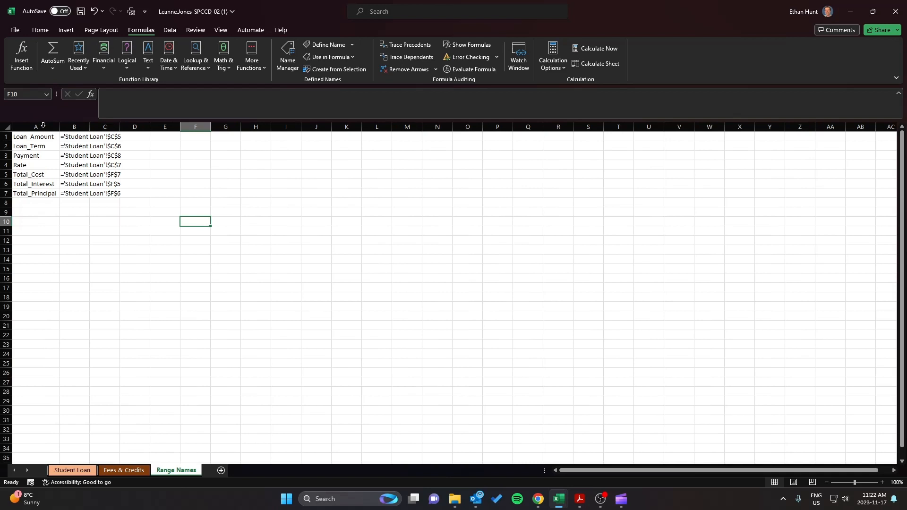
double_click(89, 126)
left_click_drag(43, 138, 81, 194)
left_click(84, 202)
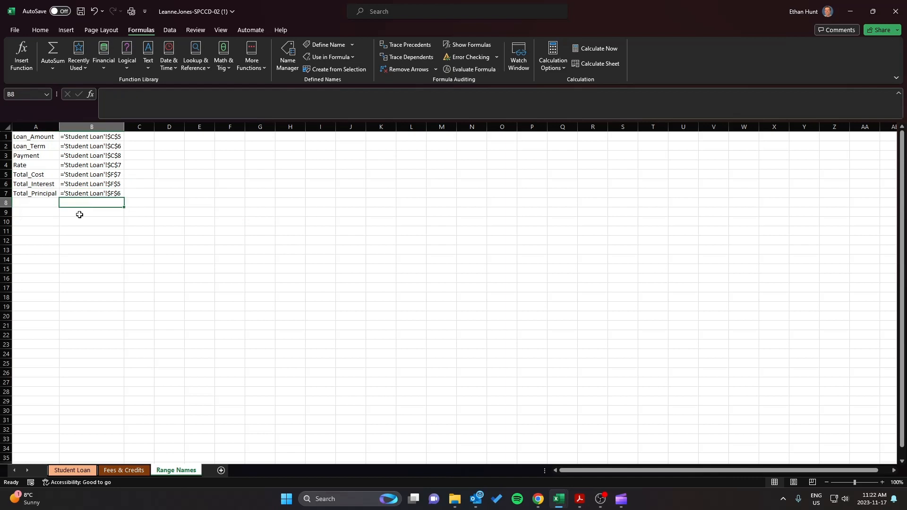
left_click(242, 195)
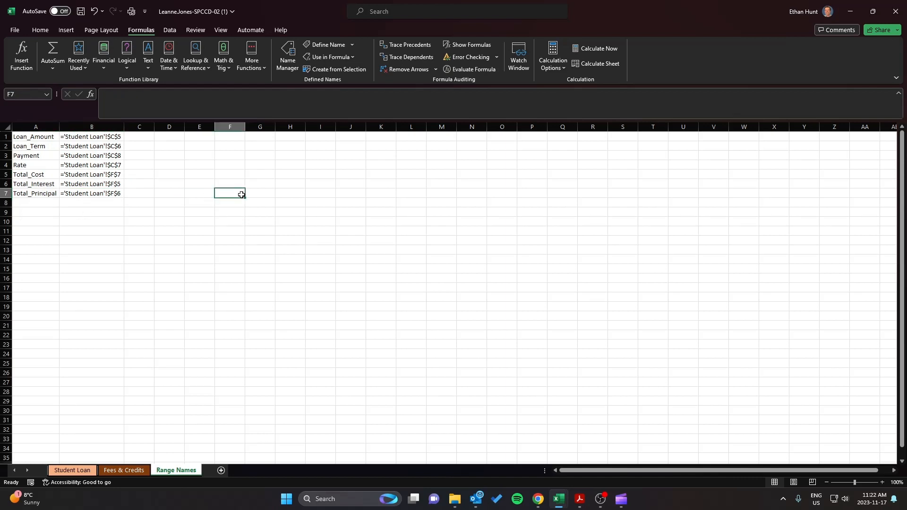